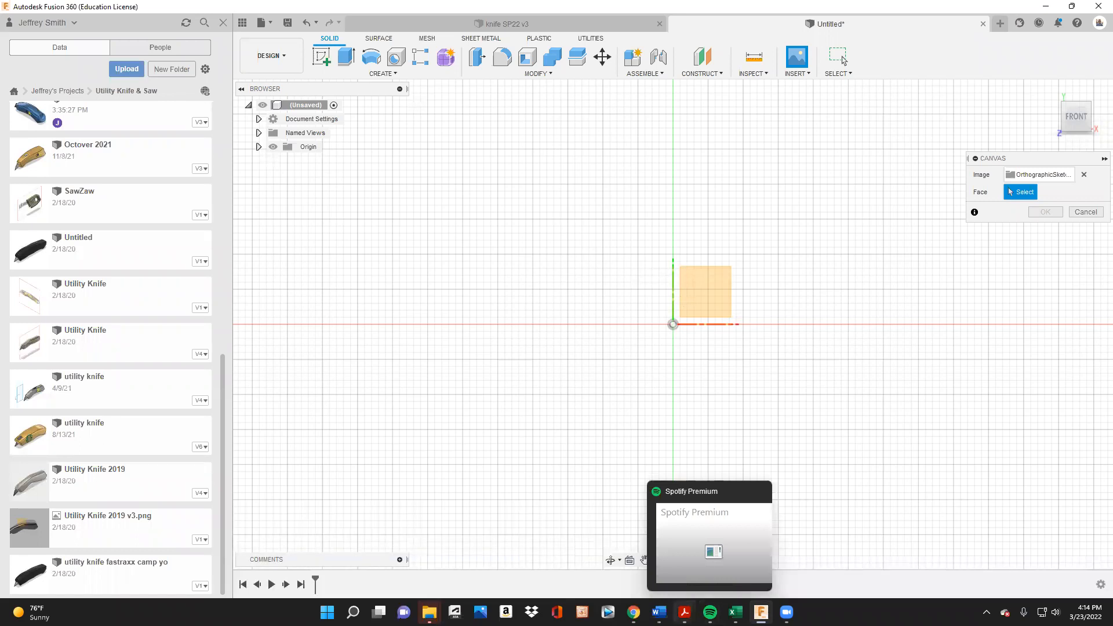
mouse_move(634, 612)
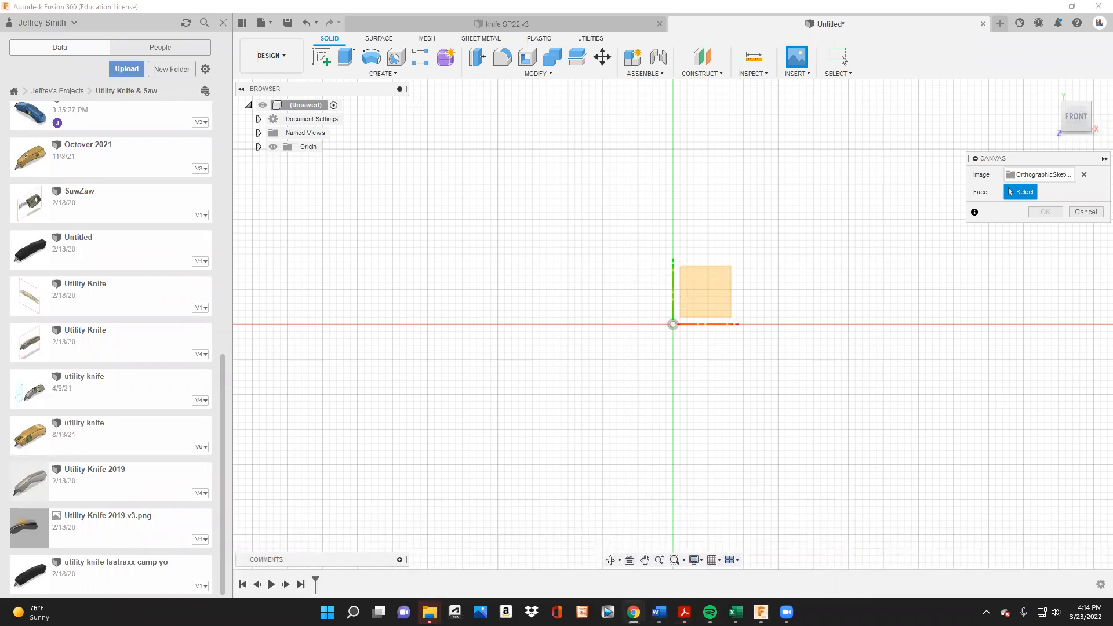
key(alt+Tab)
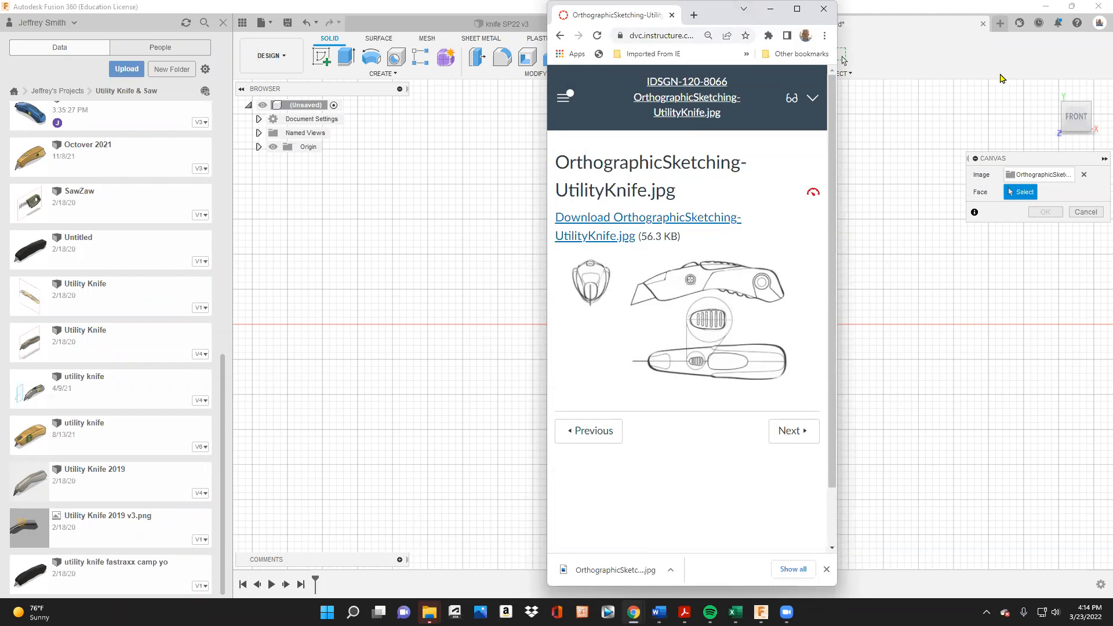
click(1049, 91)
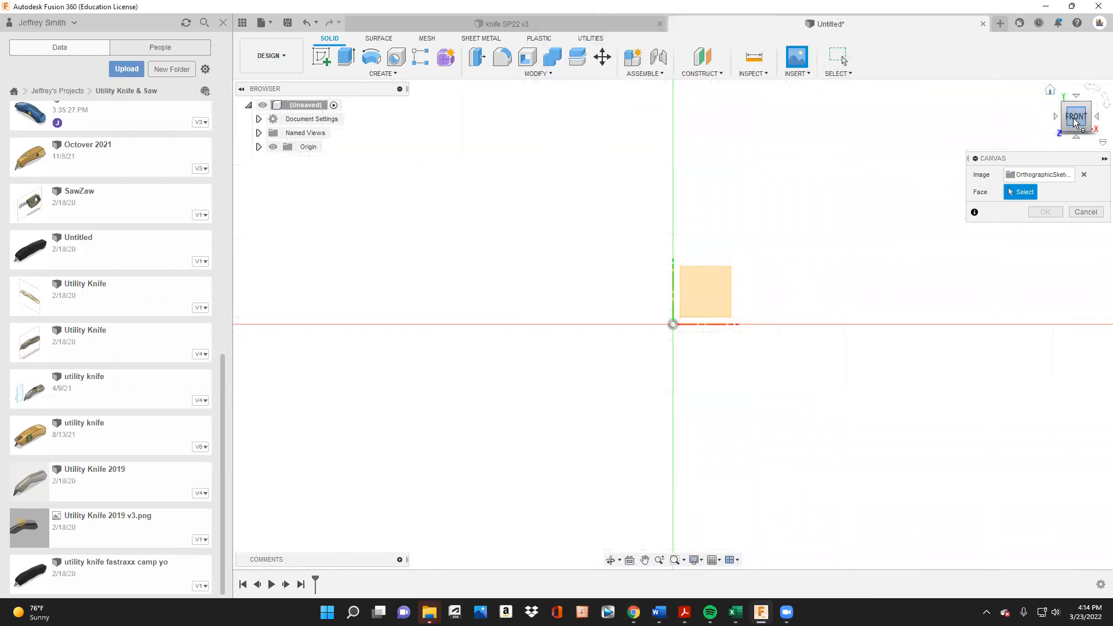
click(1085, 211)
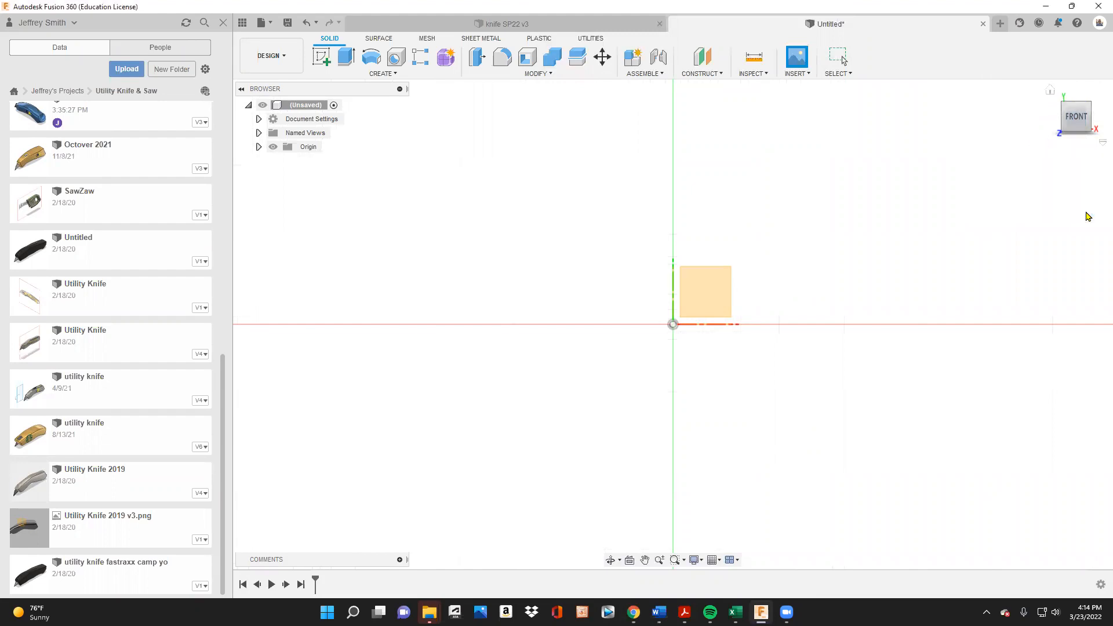
- Insert the OrthographicSketching-UtilityKnife image from the computer's Downloads folder as a canvas on the front XY plane
mouse_move(1046, 103)
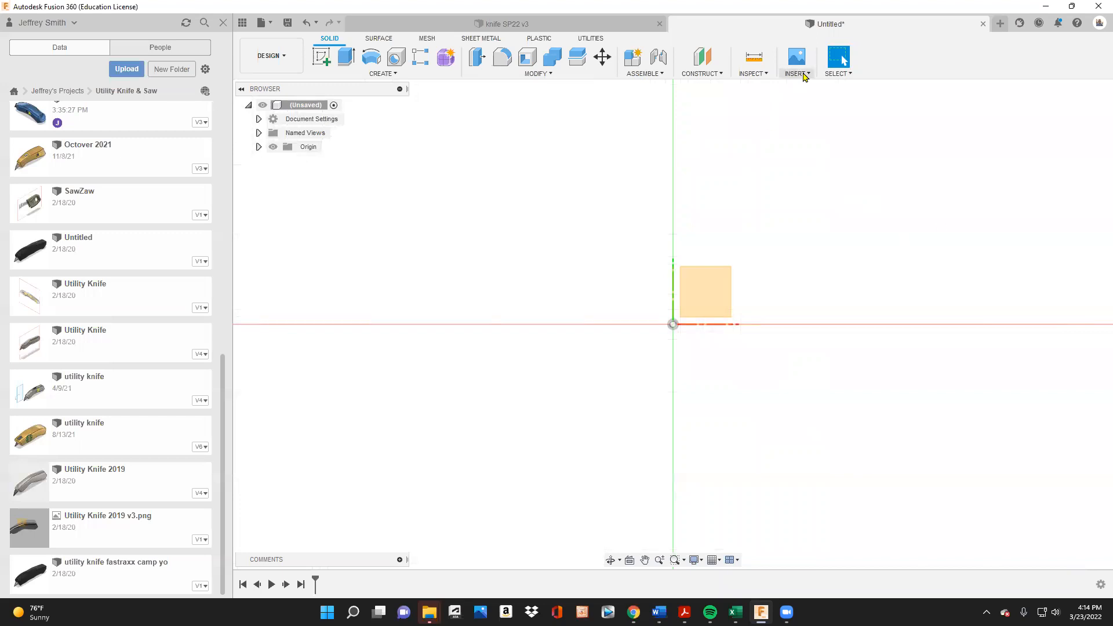
click(796, 67)
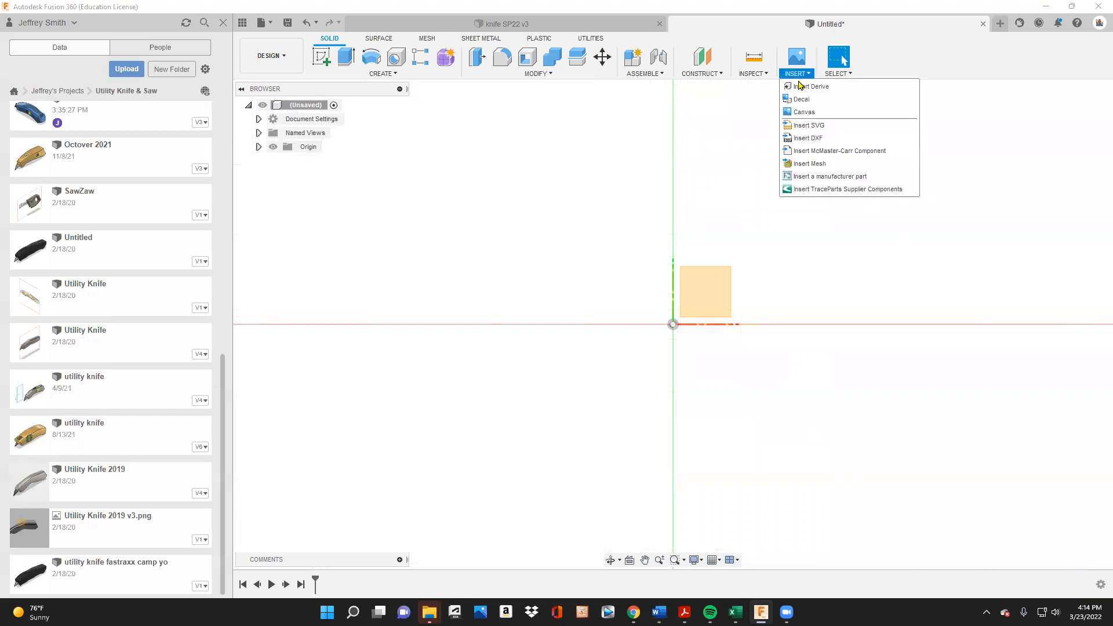
click(819, 112)
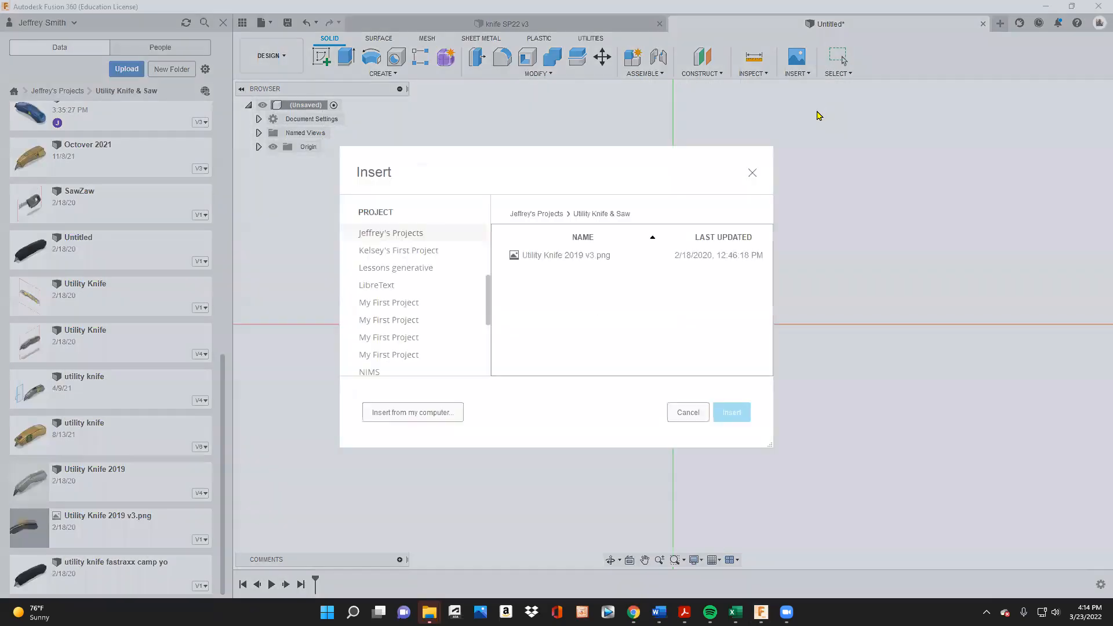
click(419, 413)
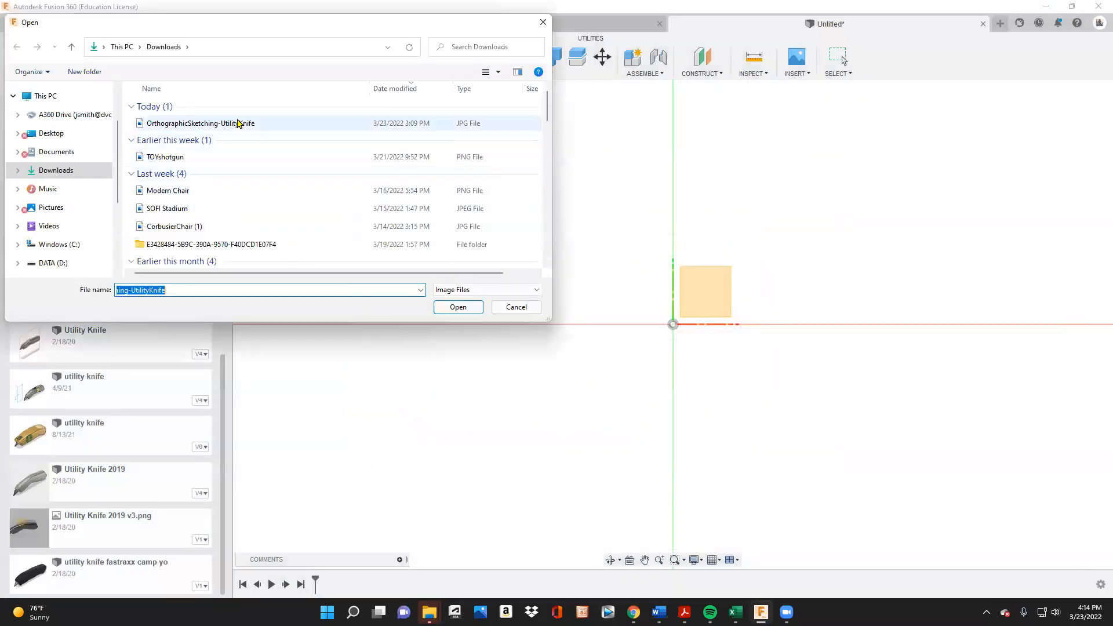
click(234, 123)
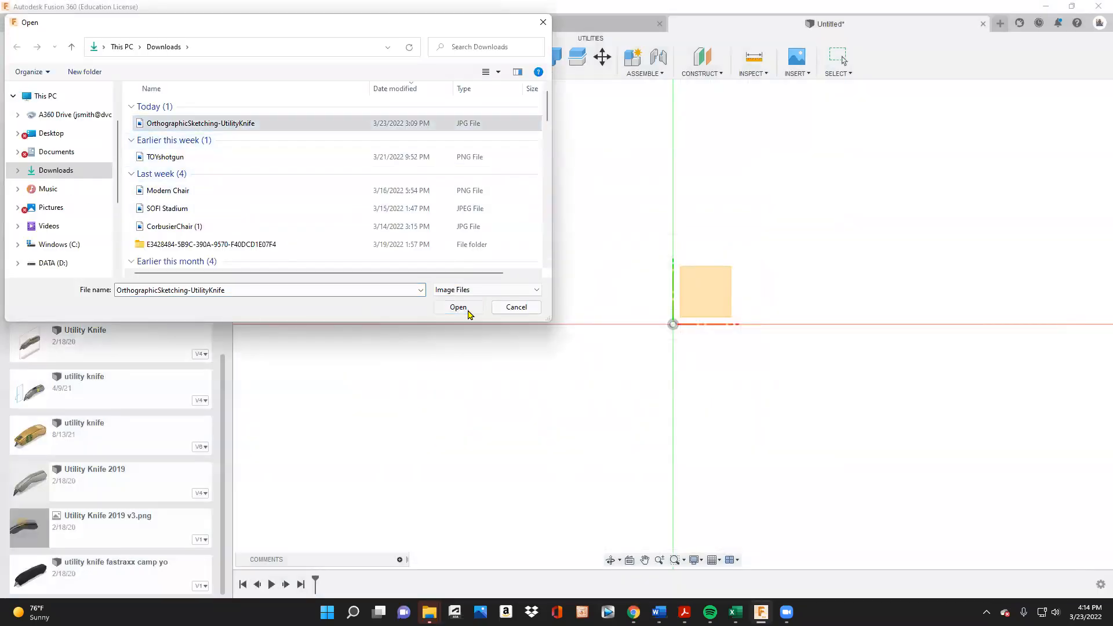
click(458, 307)
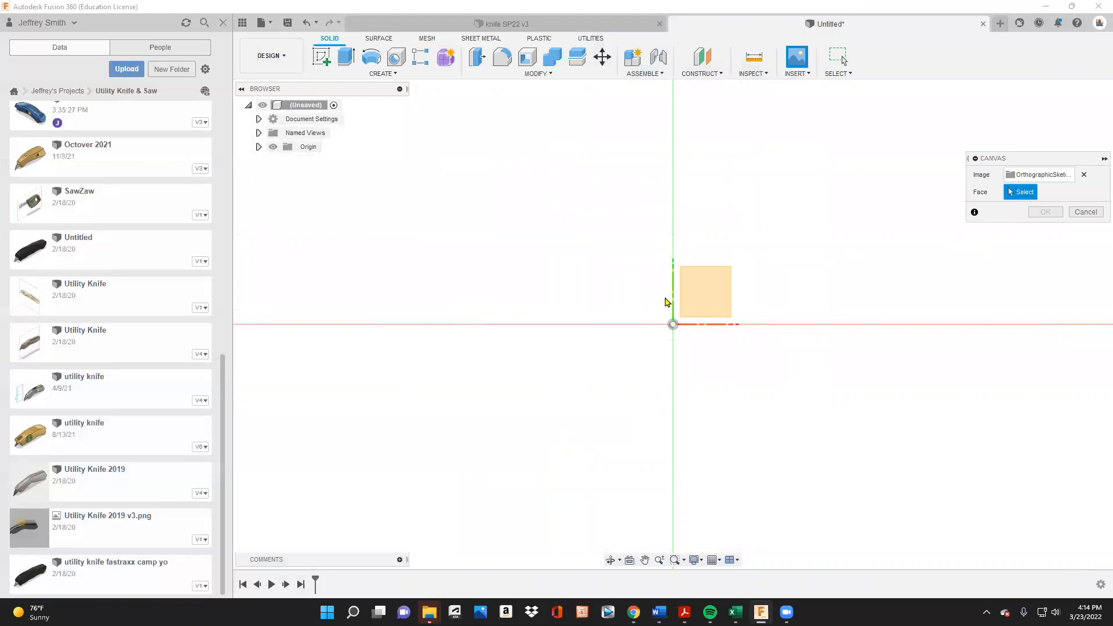
click(711, 302)
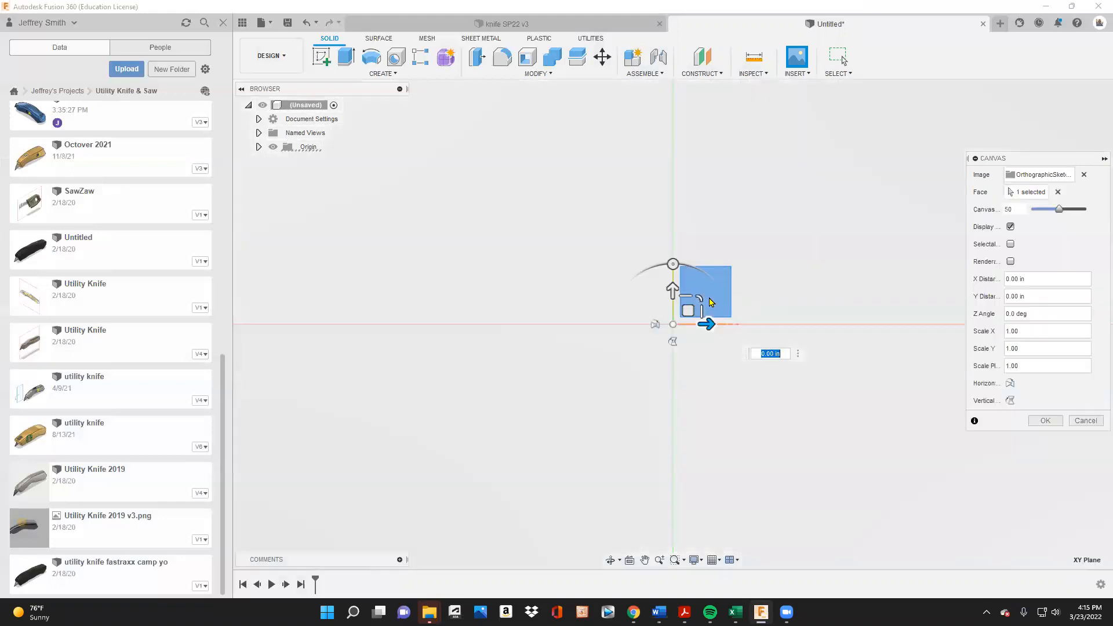
click(1045, 420)
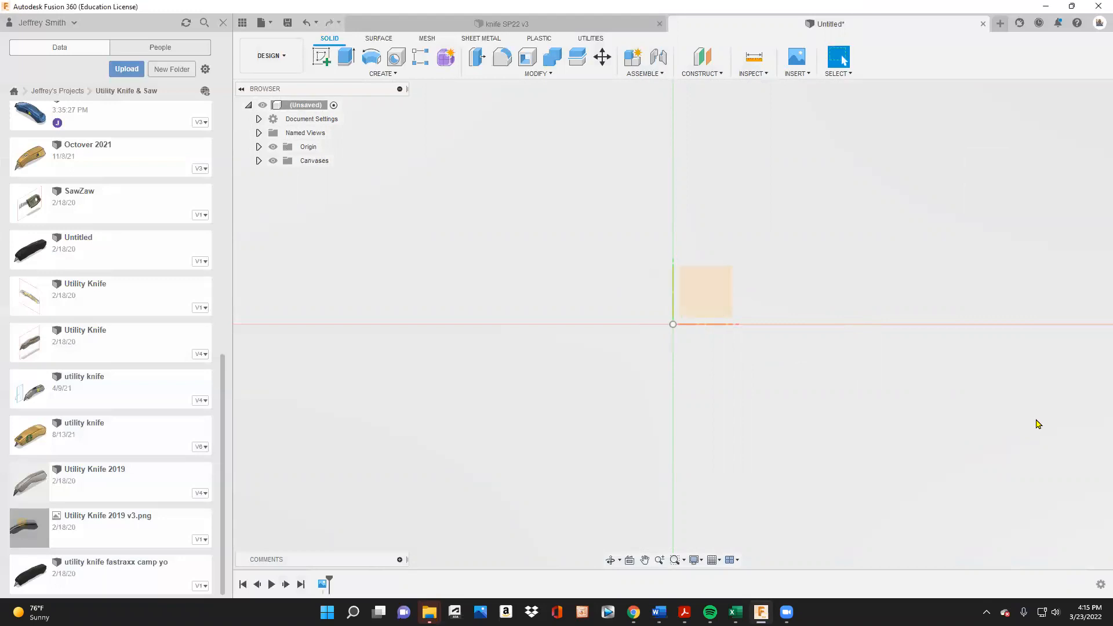
- Examine the inserted canvas and the XY plane it lies on from the home and front views
click(700, 296)
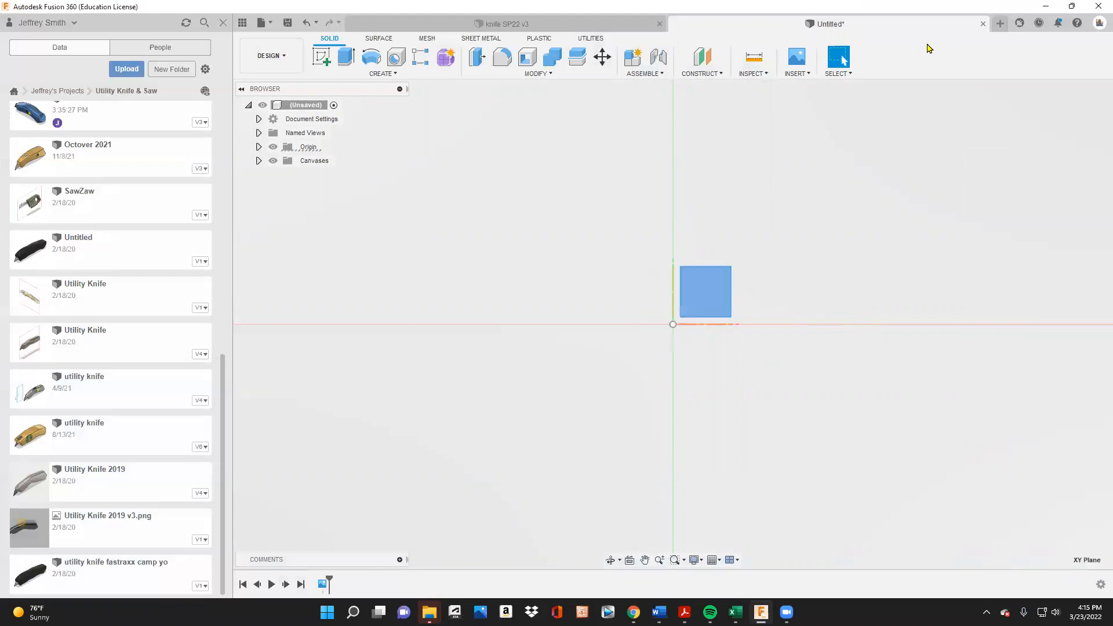
click(904, 152)
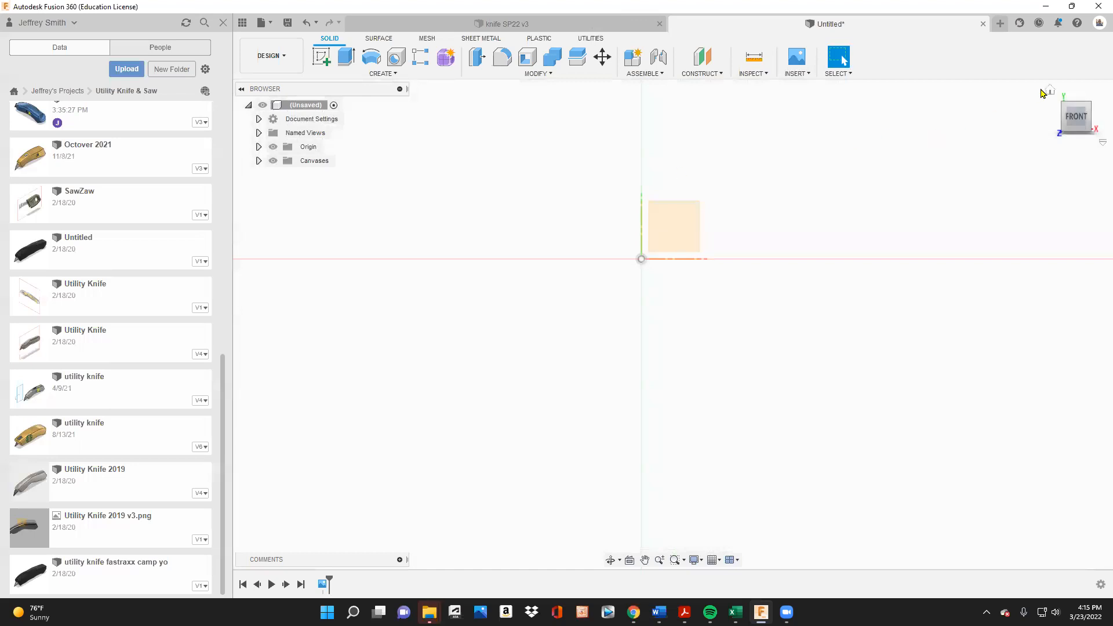
click(1050, 90)
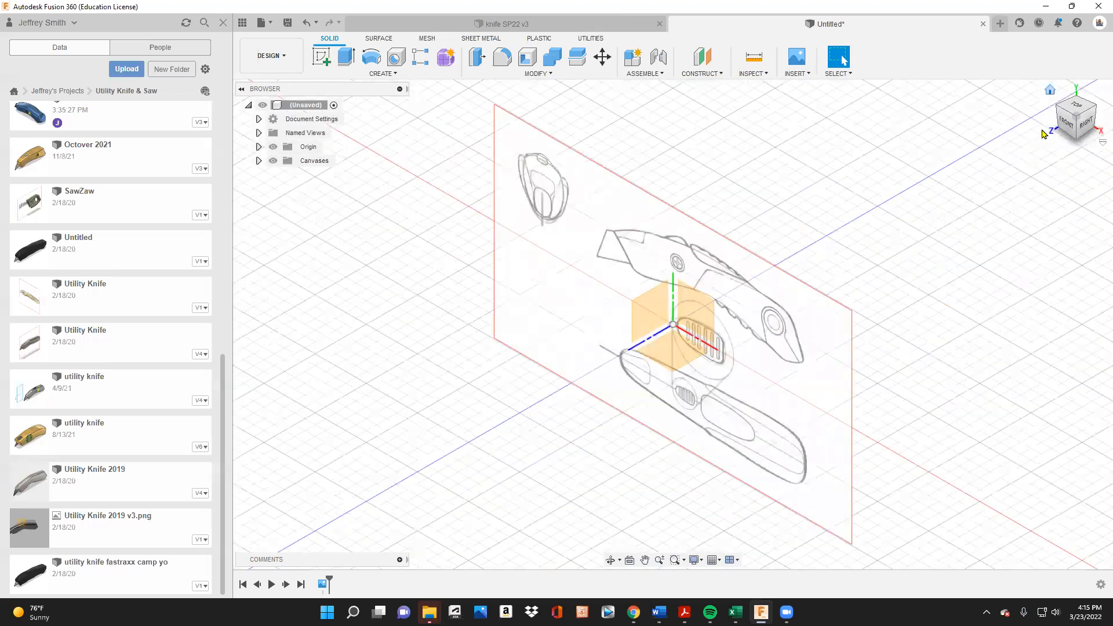
click(1066, 125)
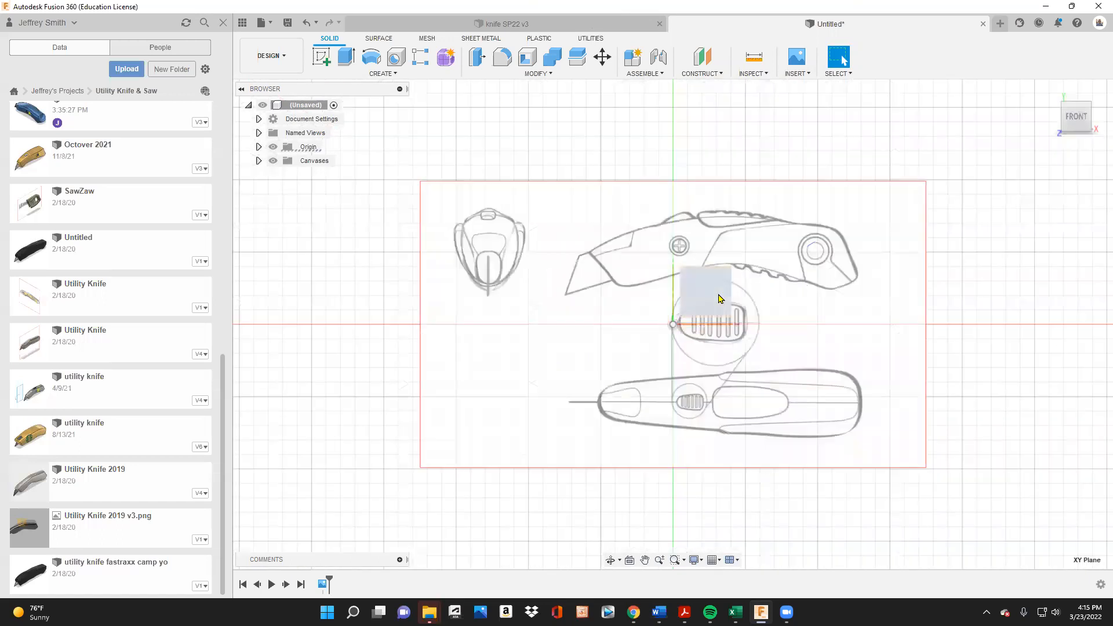
click(719, 298)
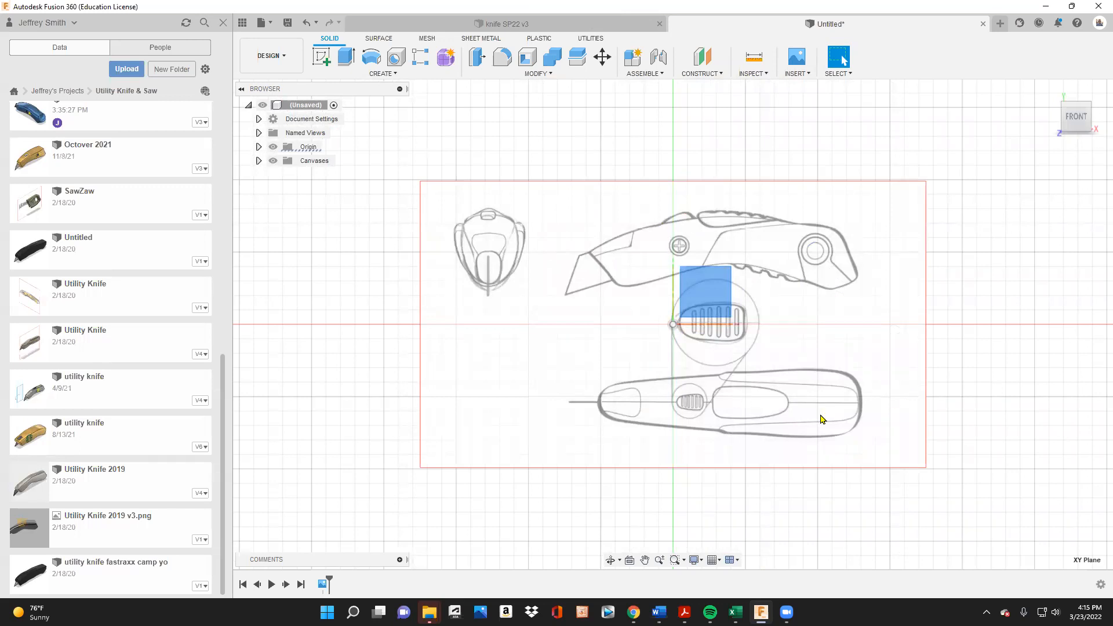
click(707, 135)
mouse_move(1071, 114)
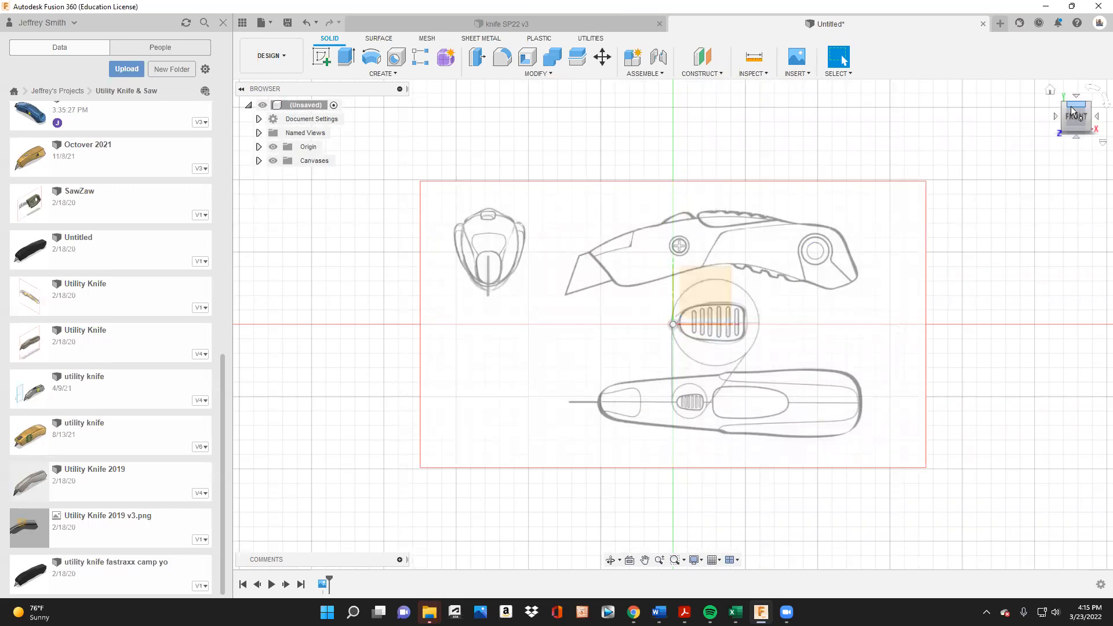
click(1050, 91)
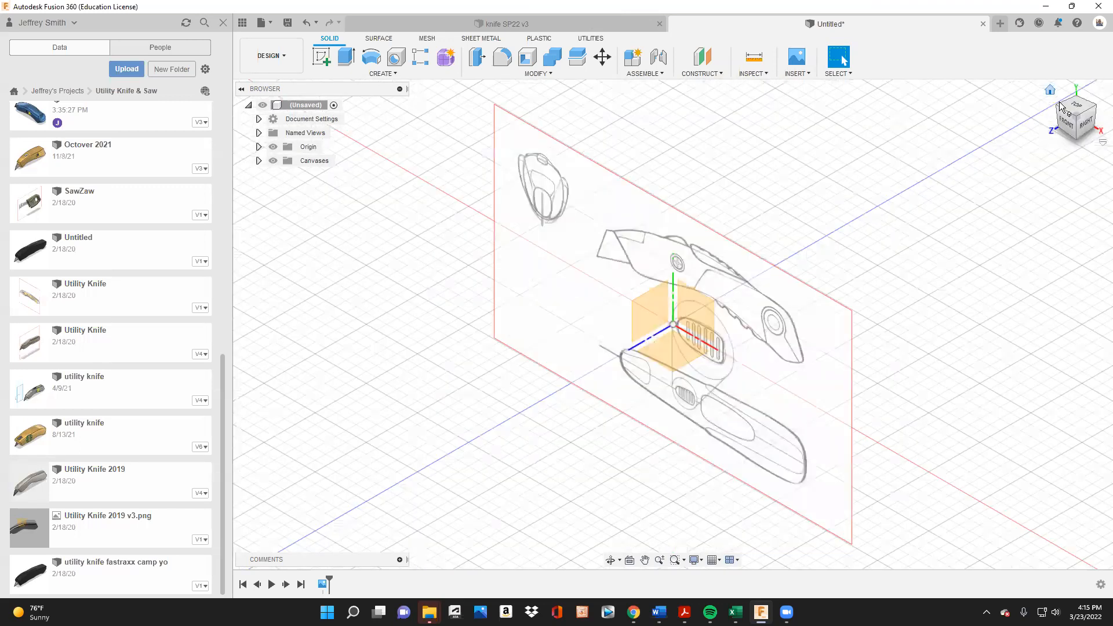
- Calibrate the canvas to 6 in between the blade's upper corner and the handle's rear end in the side view, and check the document units
click(1066, 123)
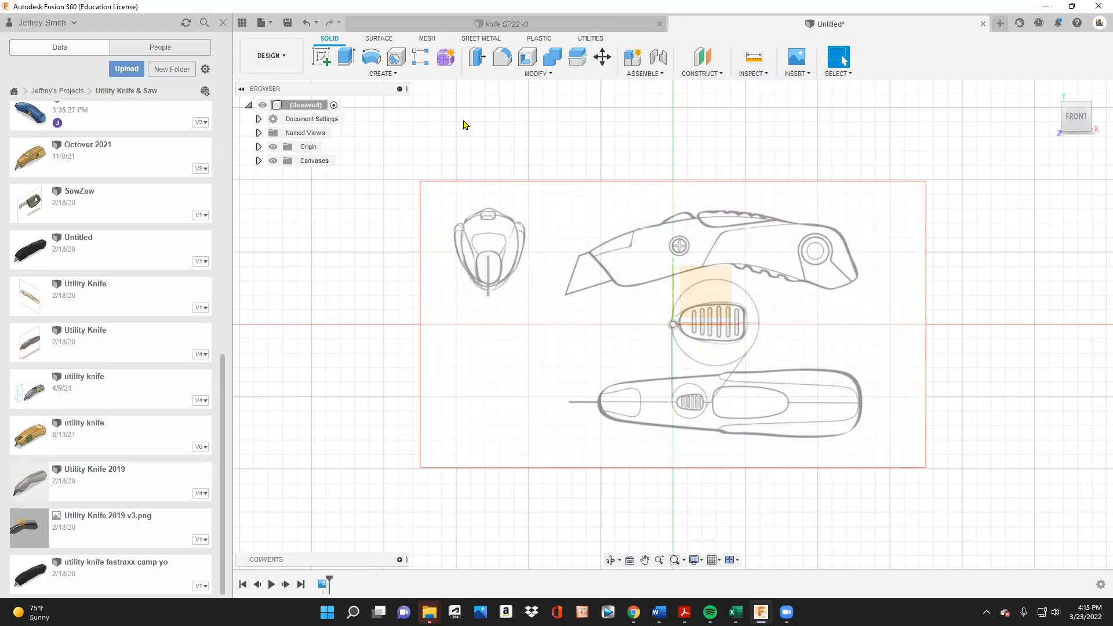
click(259, 160)
click(330, 175)
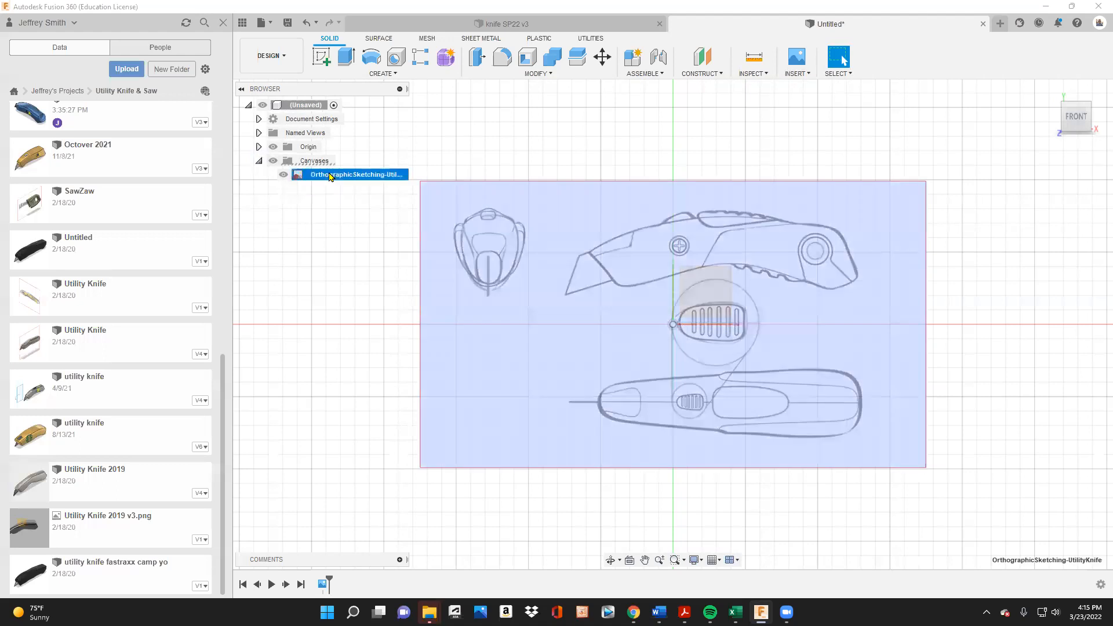
right_click(330, 176)
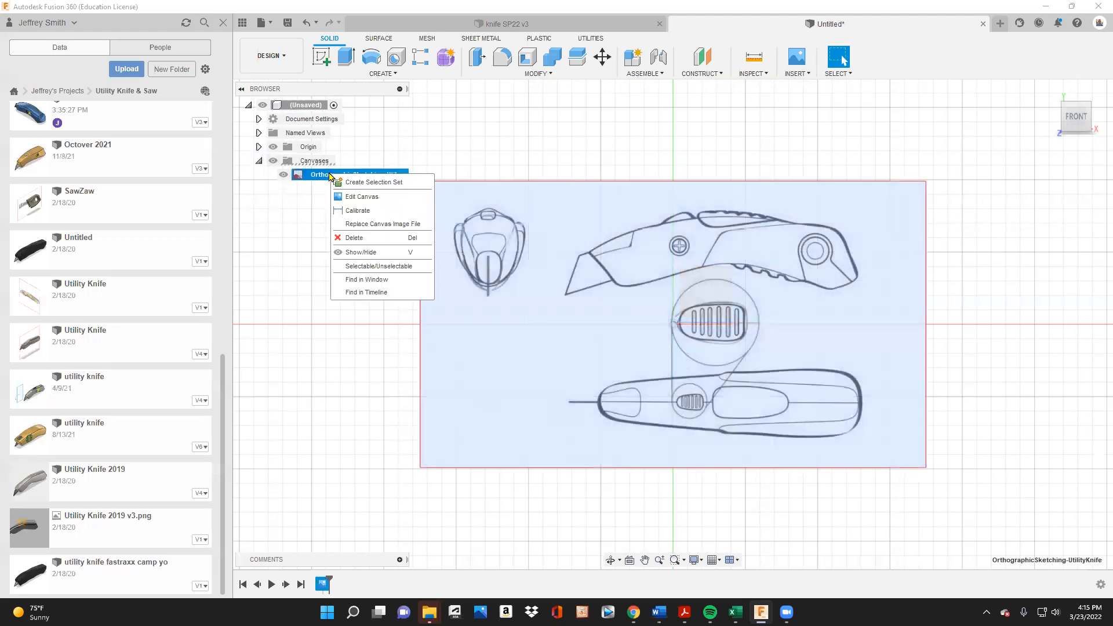
click(357, 210)
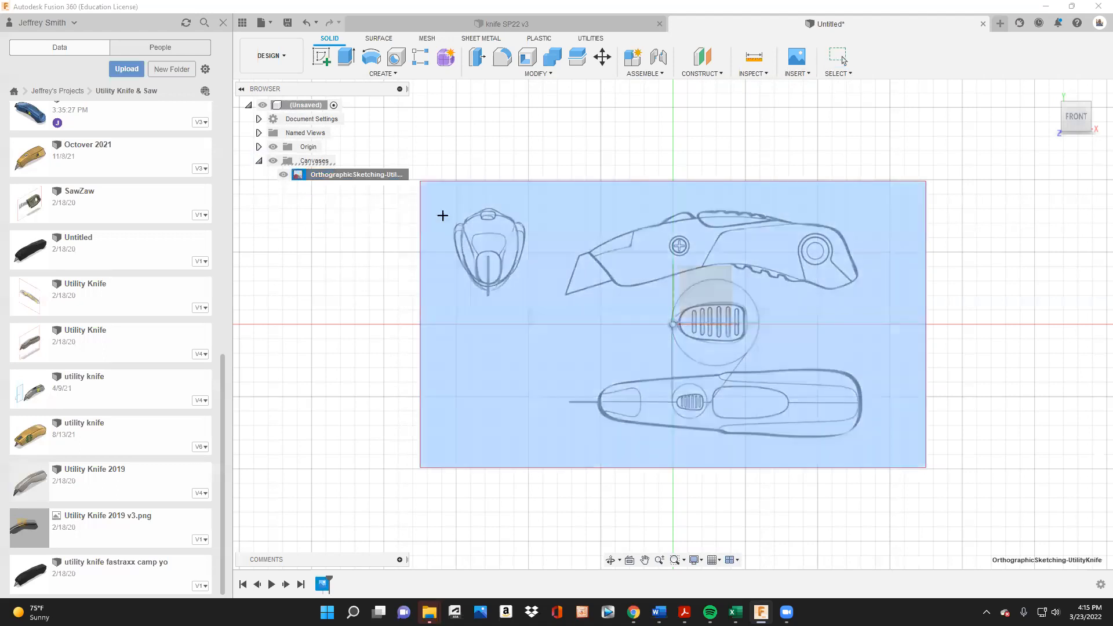
click(586, 252)
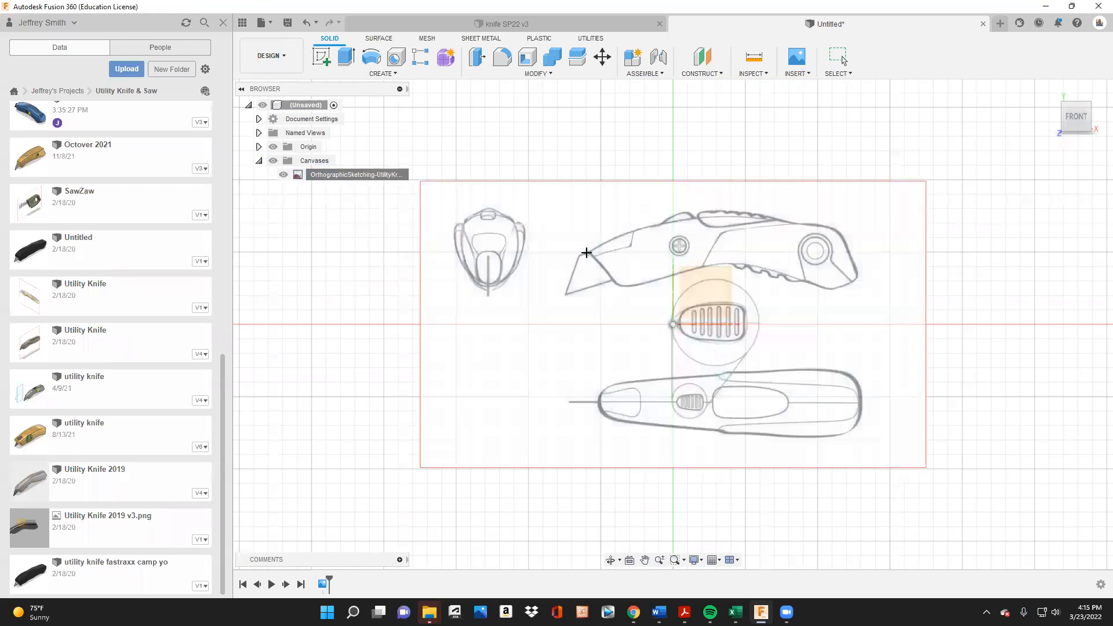
click(855, 252)
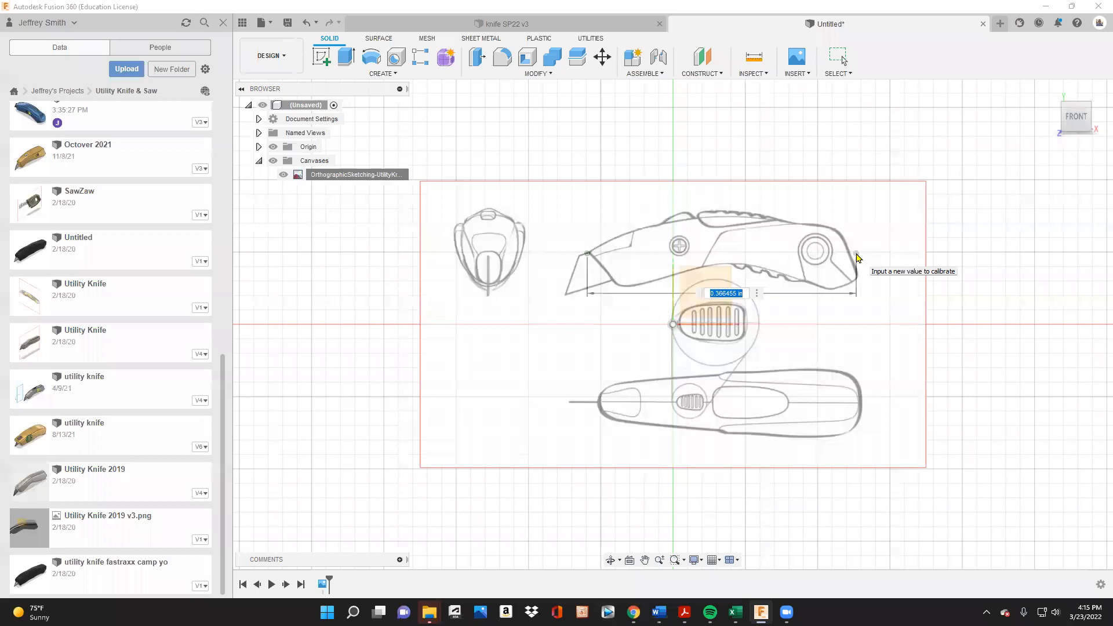
text(6)
key(Return)
scroll(454, 365, down, 10)
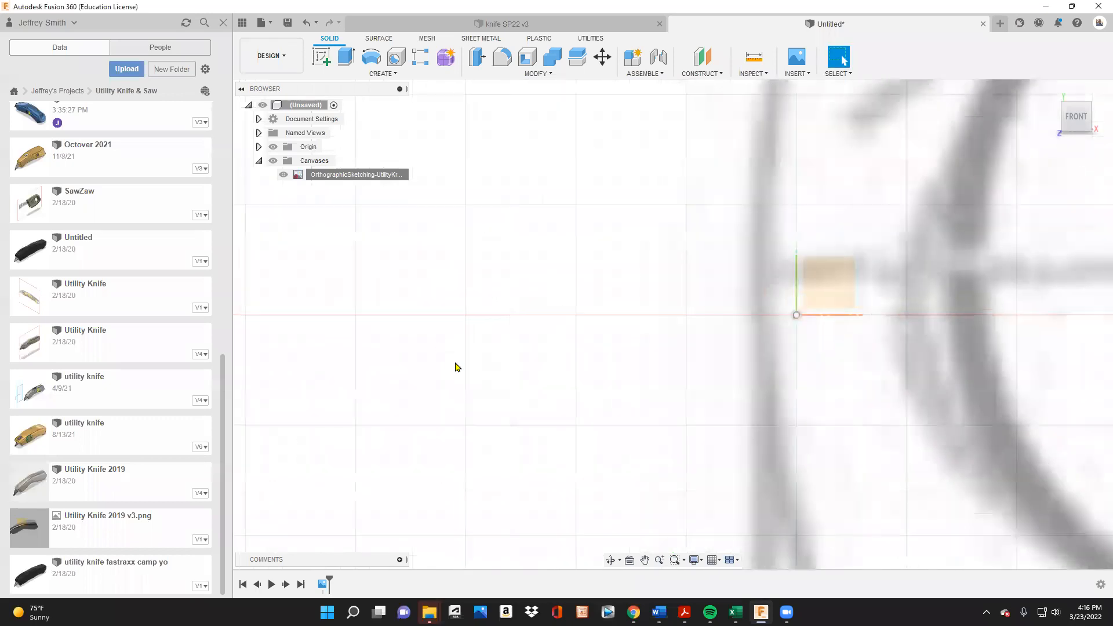
scroll(508, 386, down, 3)
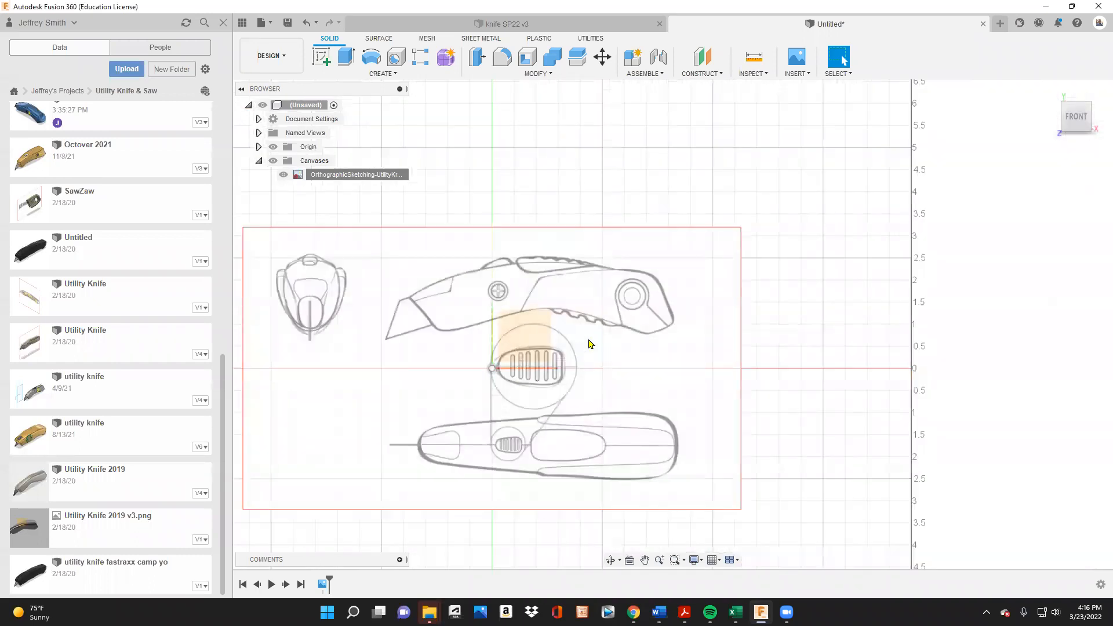
click(259, 120)
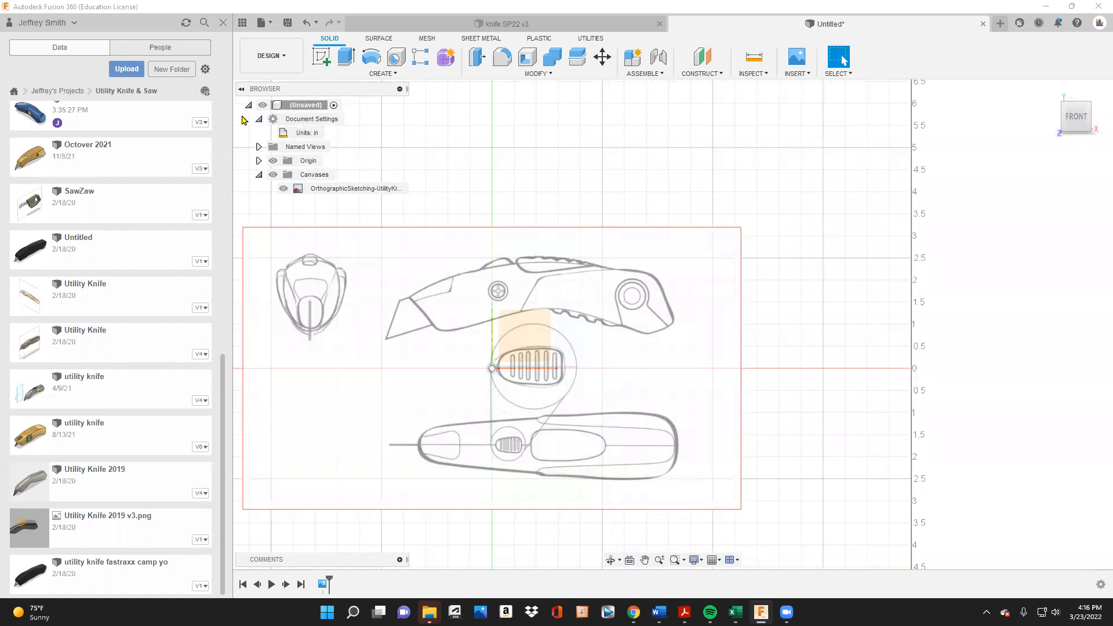
click(259, 119)
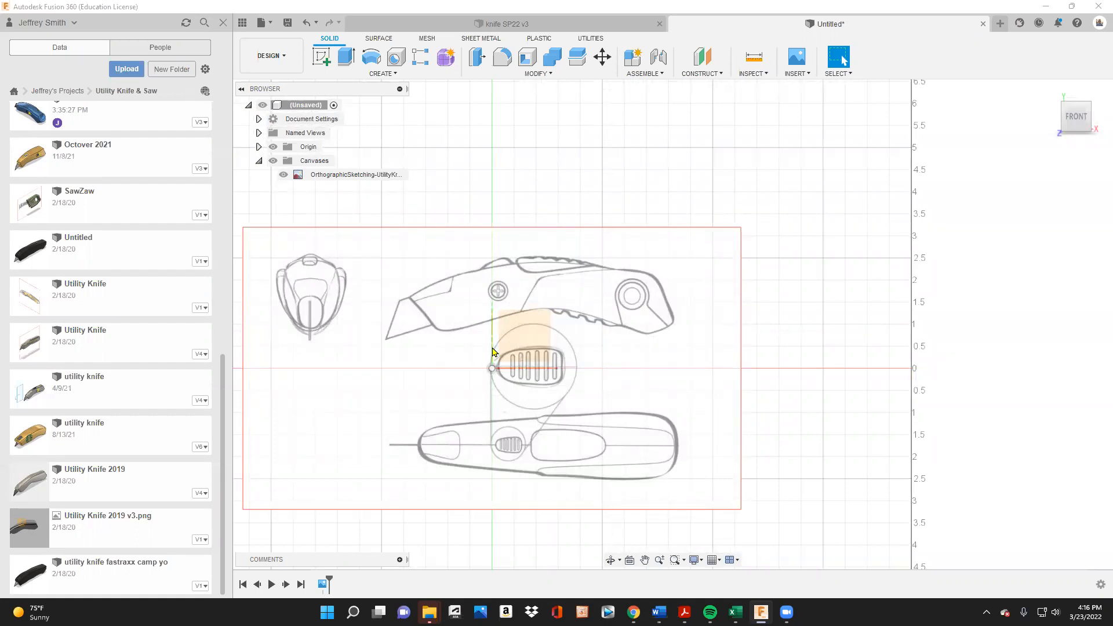
- Edit the canvas to place the side view's blade tip on the origin, moving it about 2.42 in in X and -0.70 in in Y
right_click(323, 584)
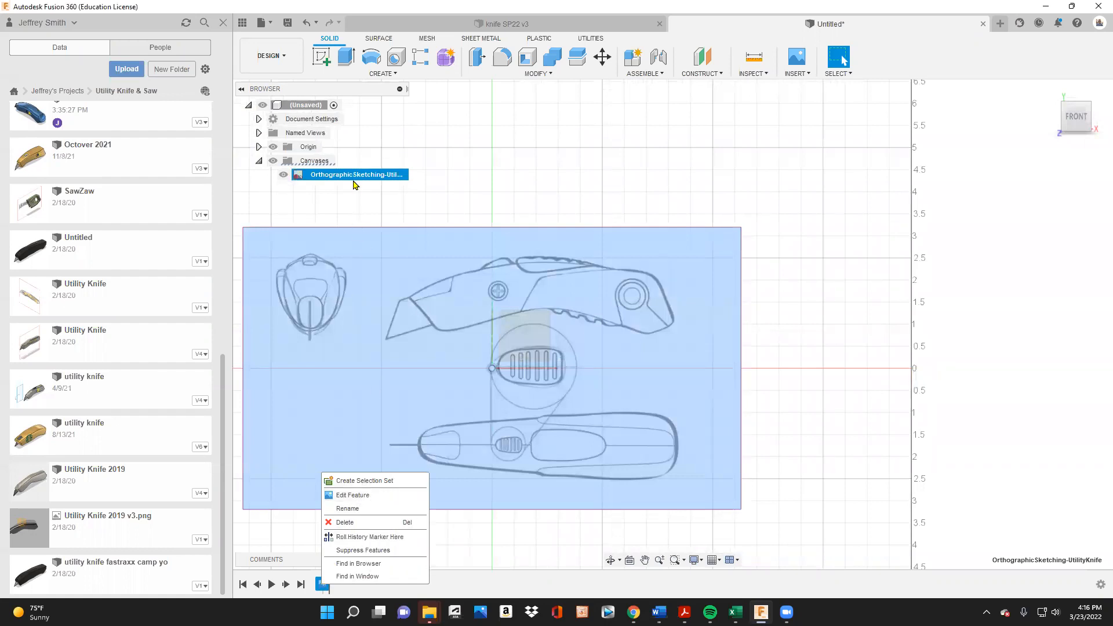
click(352, 495)
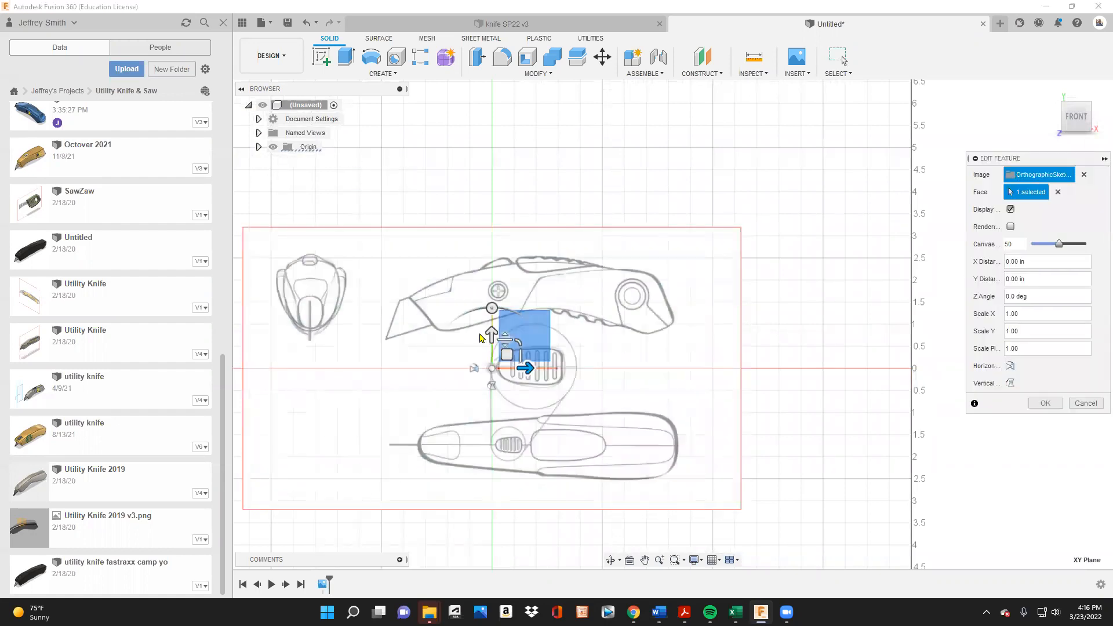
drag(504, 354, 614, 382)
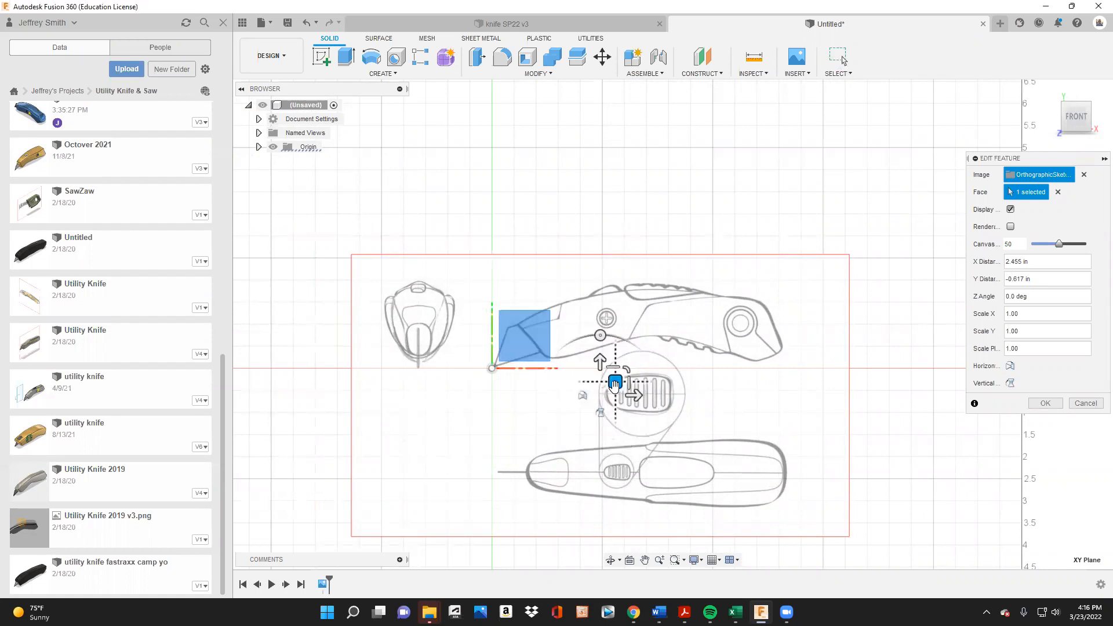
drag(615, 383, 614, 386)
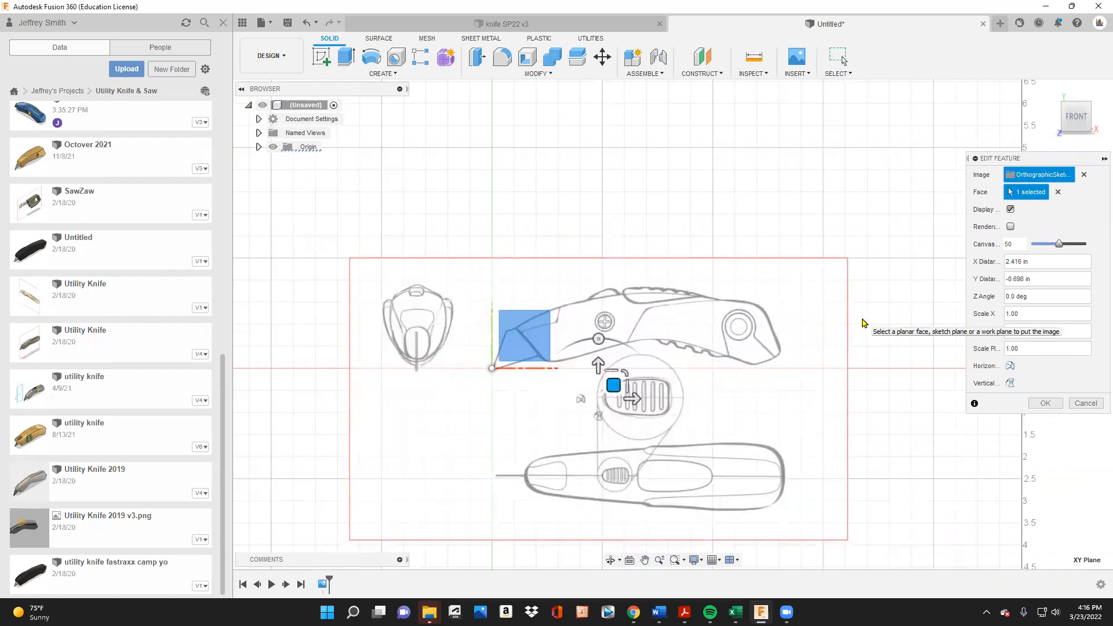
click(1043, 404)
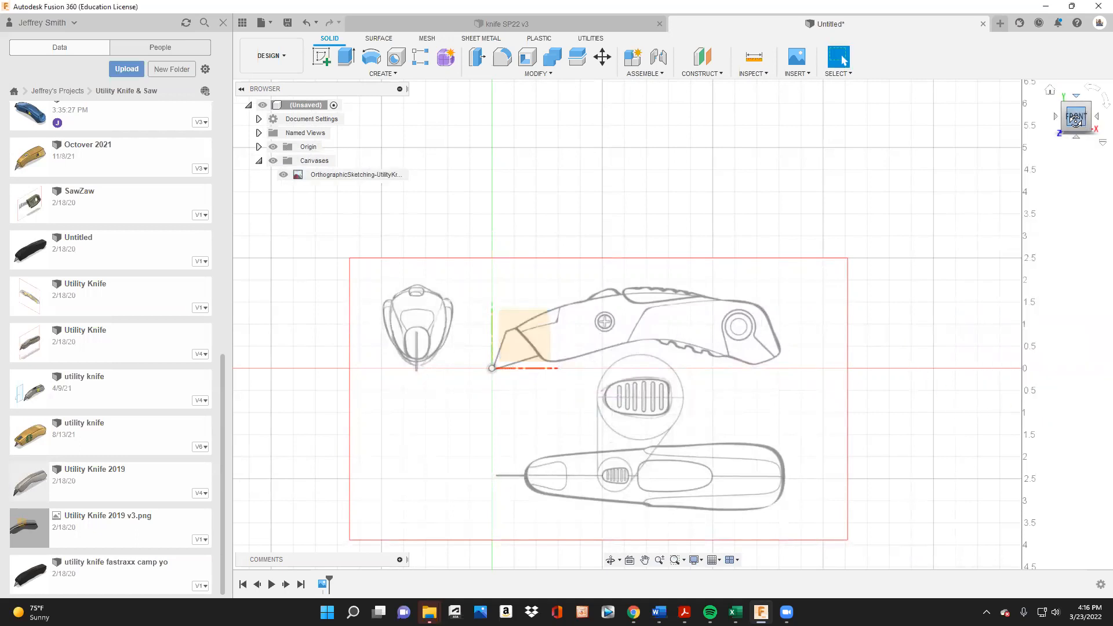
shift+middle_drag(1078, 123, 1088, 147)
click(1049, 91)
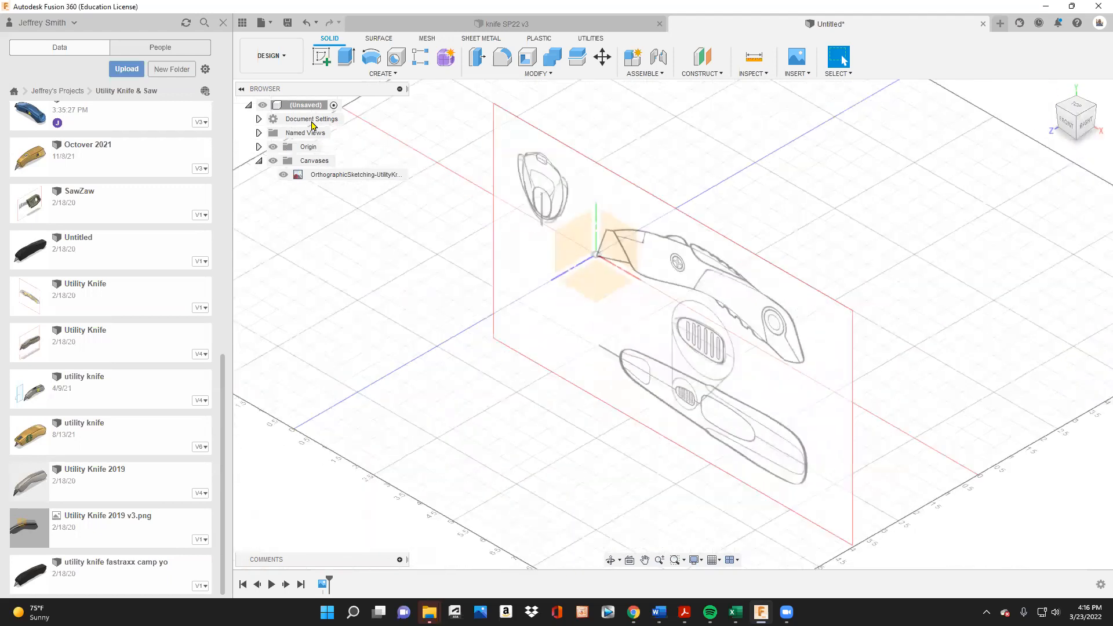
- Insert the OrthographicSketching-UtilityKnife image from the computer's Downloads folder as a second canvas on the horizontal XZ plane
click(800, 74)
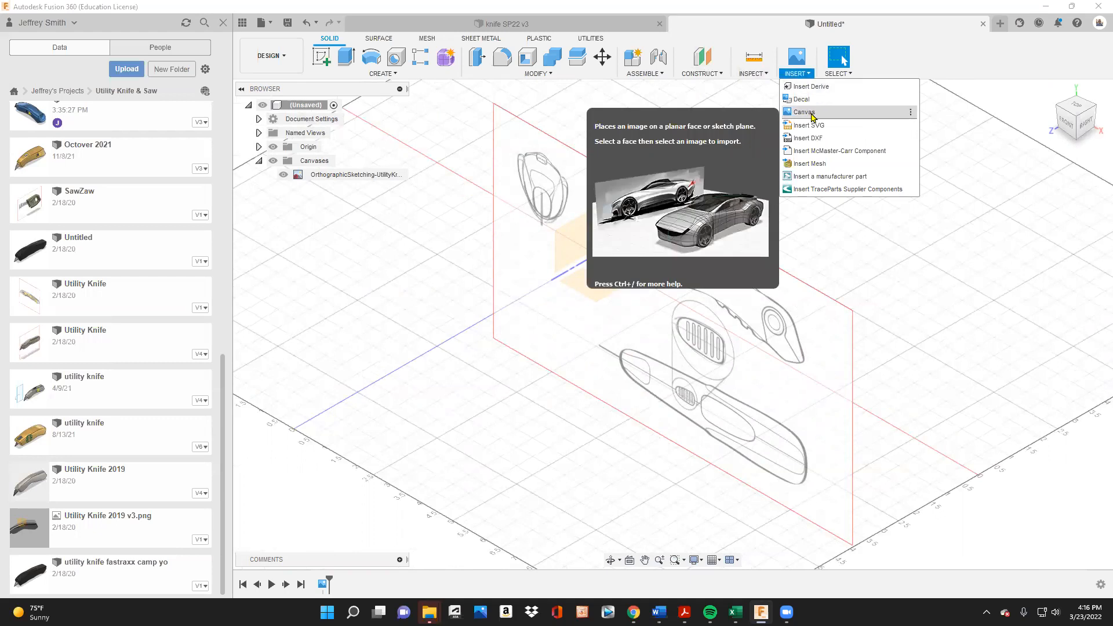
click(812, 113)
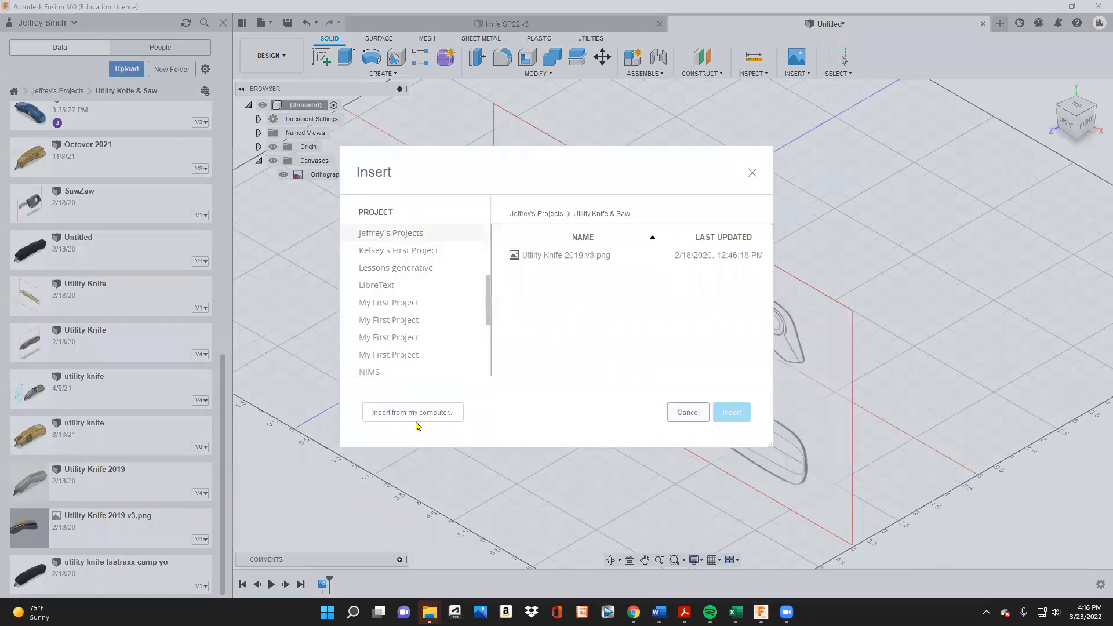
click(426, 418)
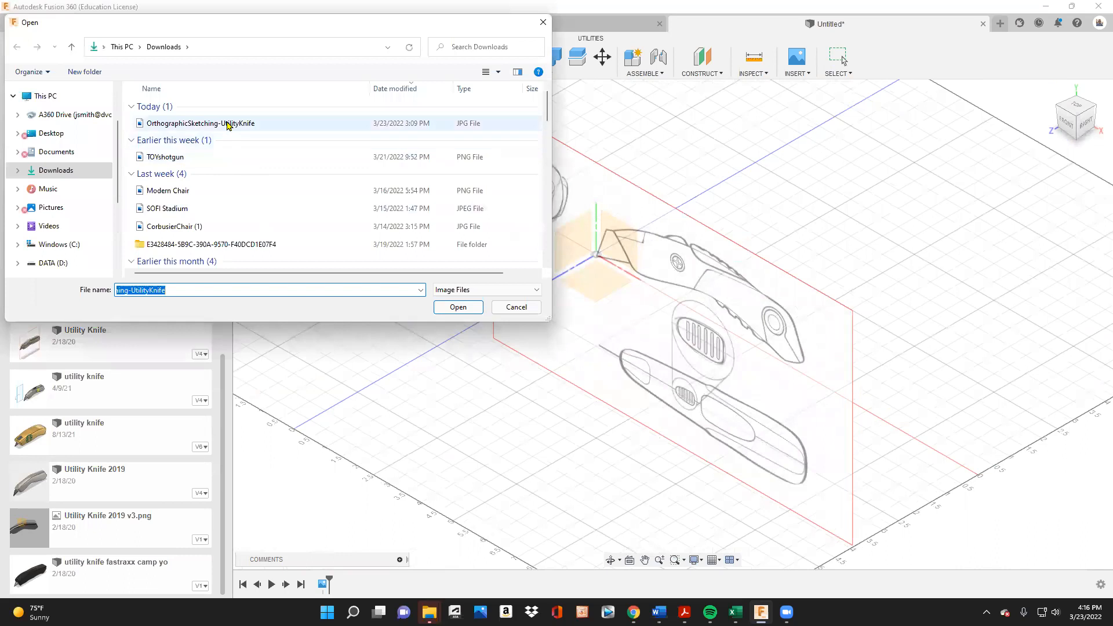
click(225, 123)
click(468, 308)
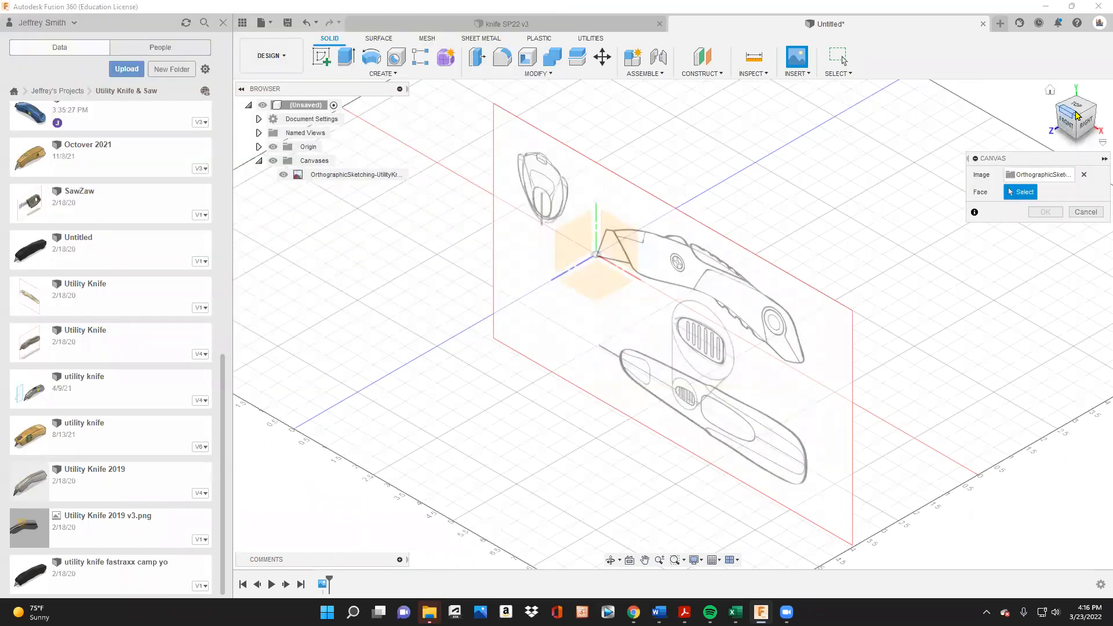
click(589, 288)
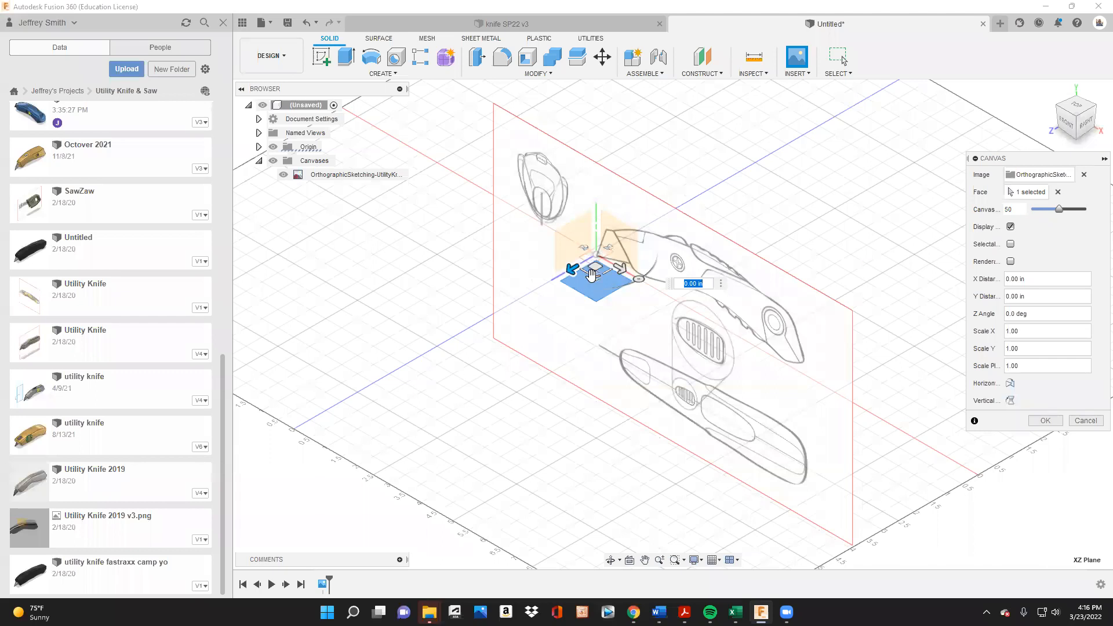
click(1044, 420)
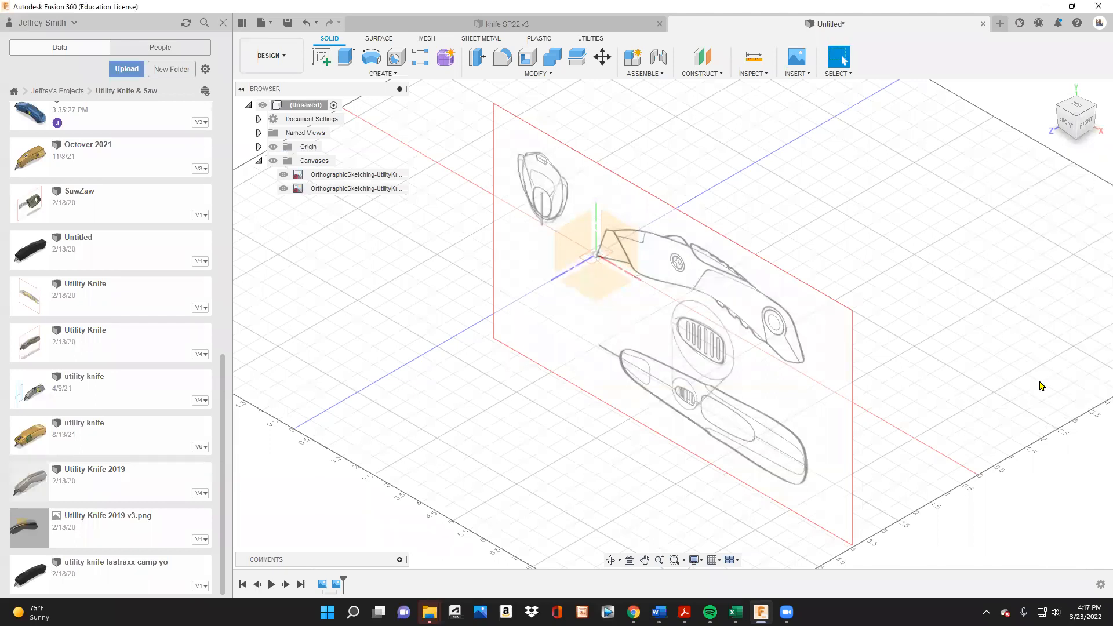
- Edit the XZ-plane canvas from the top view and rotate it 90 degrees so the knife drawings lie horizontally
click(1080, 110)
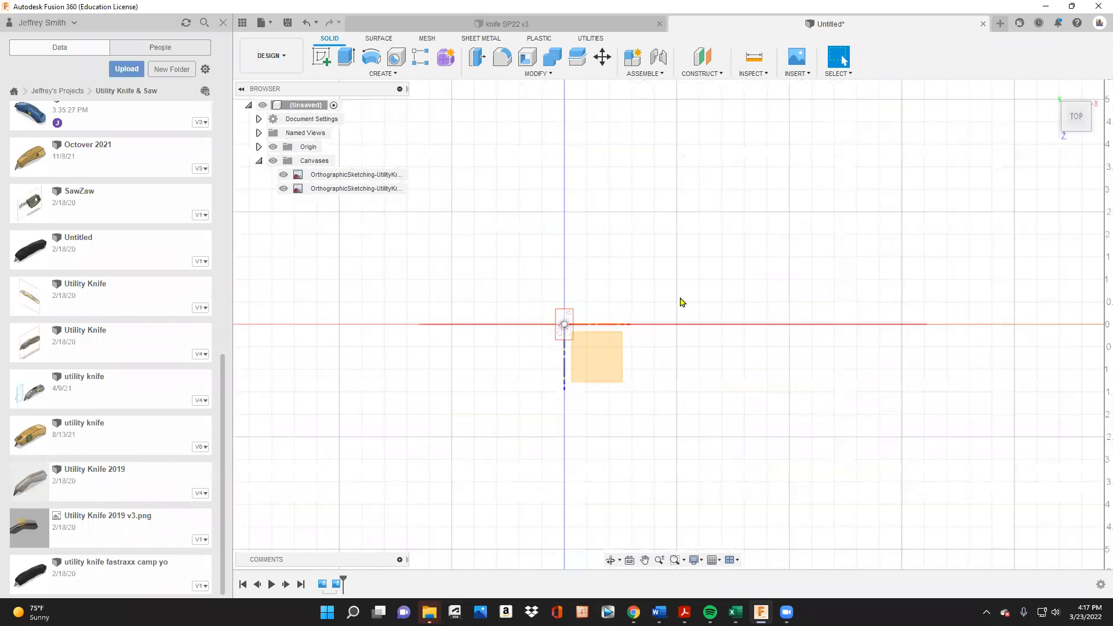
scroll(574, 332, up, 5)
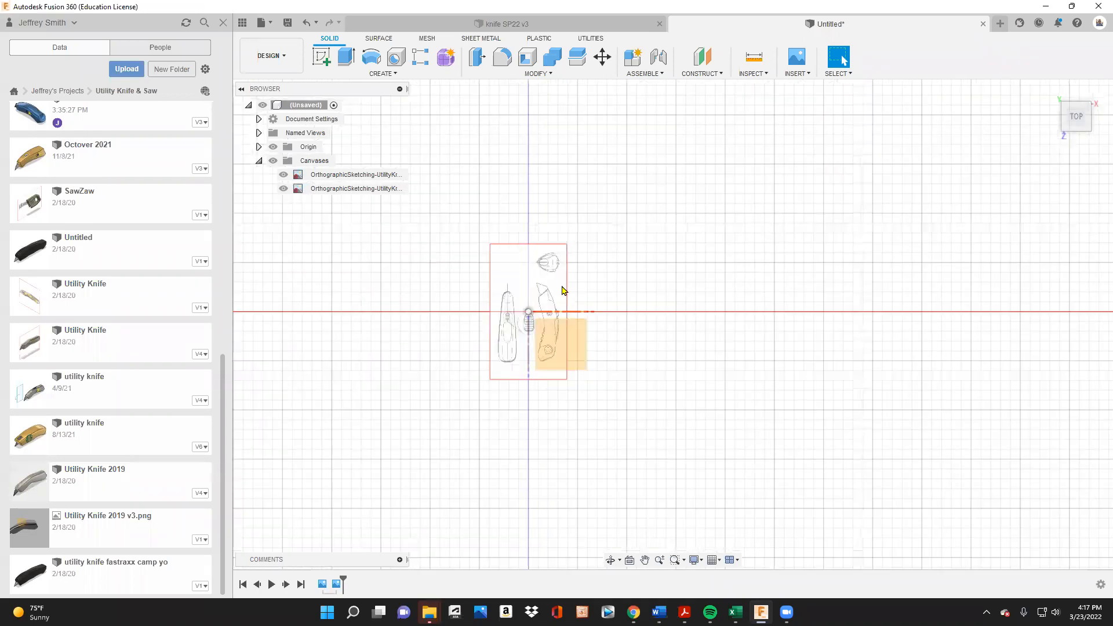
right_click(357, 194)
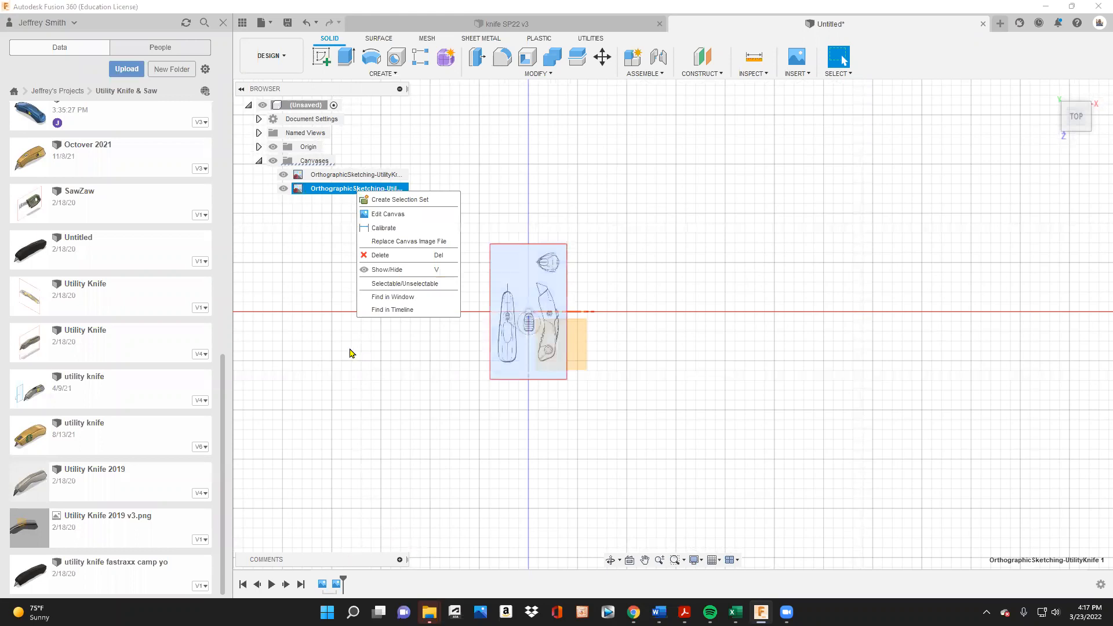
click(398, 215)
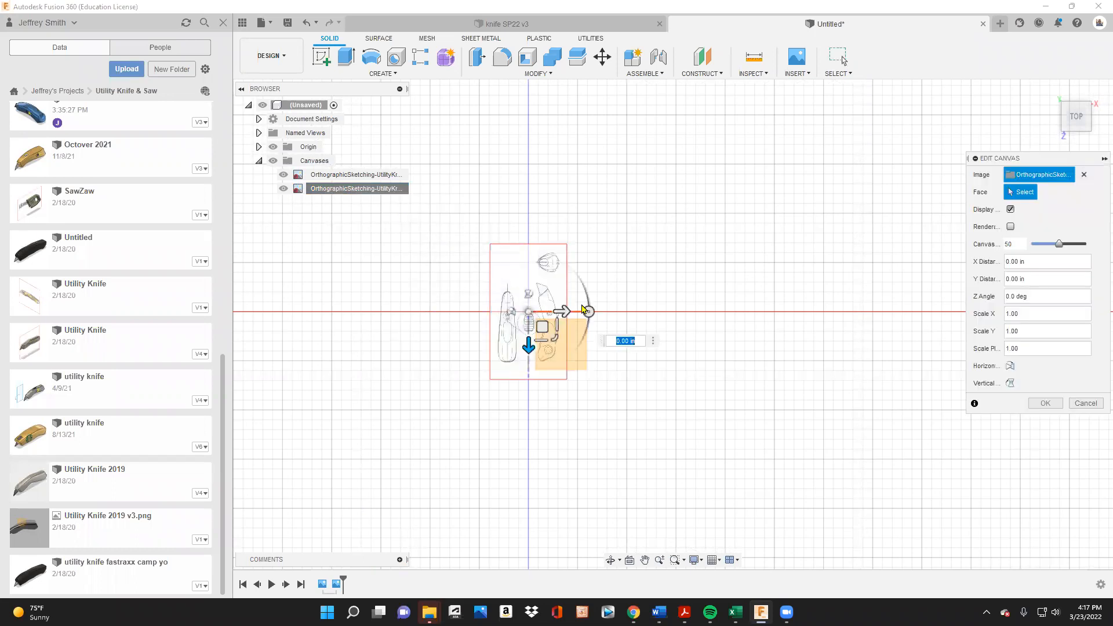
drag(586, 311, 529, 244)
scroll(519, 275, up, 3)
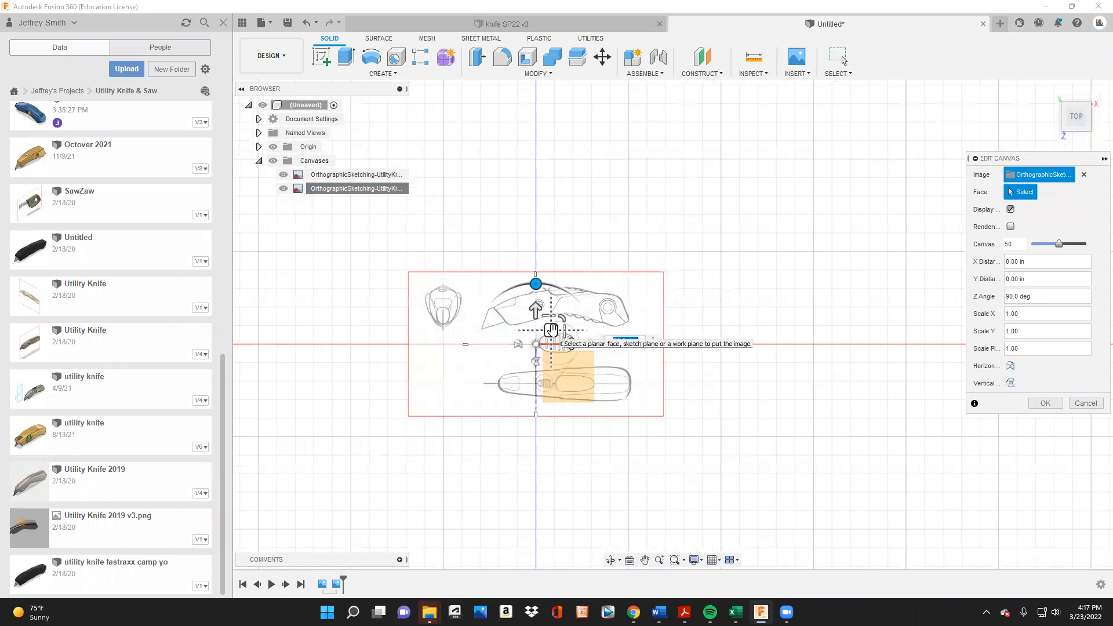
- Move the XZ-plane canvas about 0.143 in in X and 0.105 in in Y, placing the plan view's blade tip on the origin
drag(551, 330, 598, 291)
scroll(619, 364, up, 3)
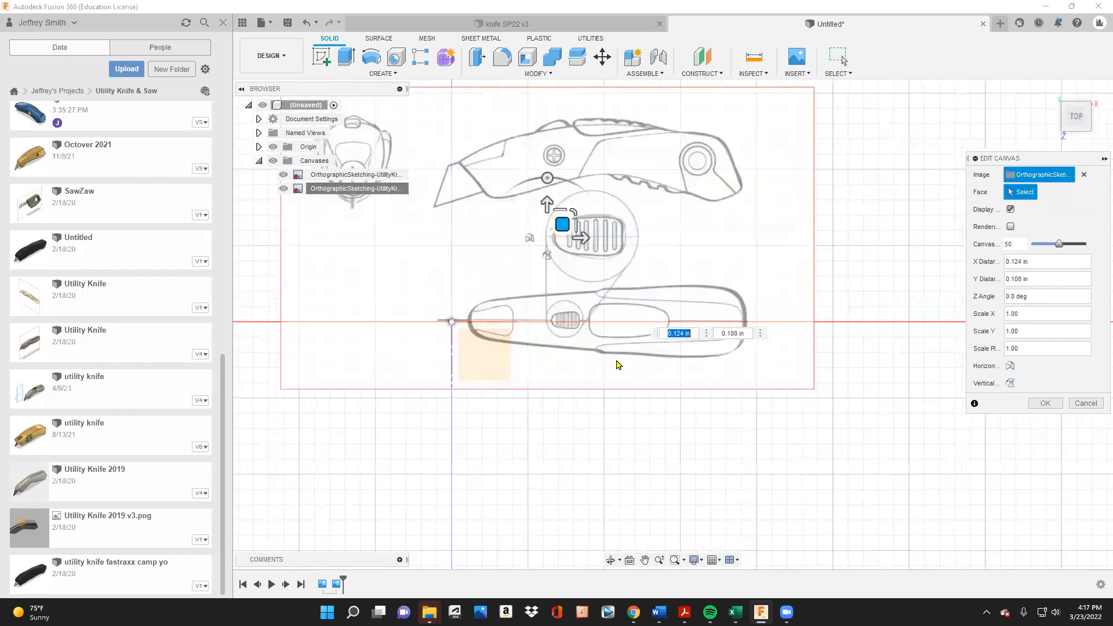
drag(554, 208, 571, 212)
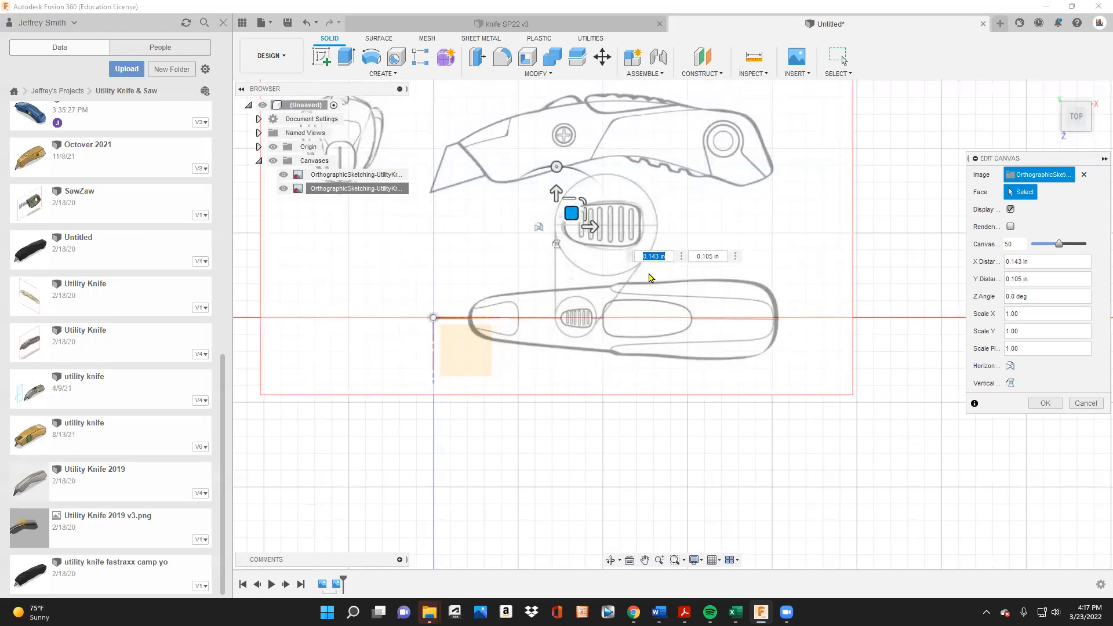
click(1058, 404)
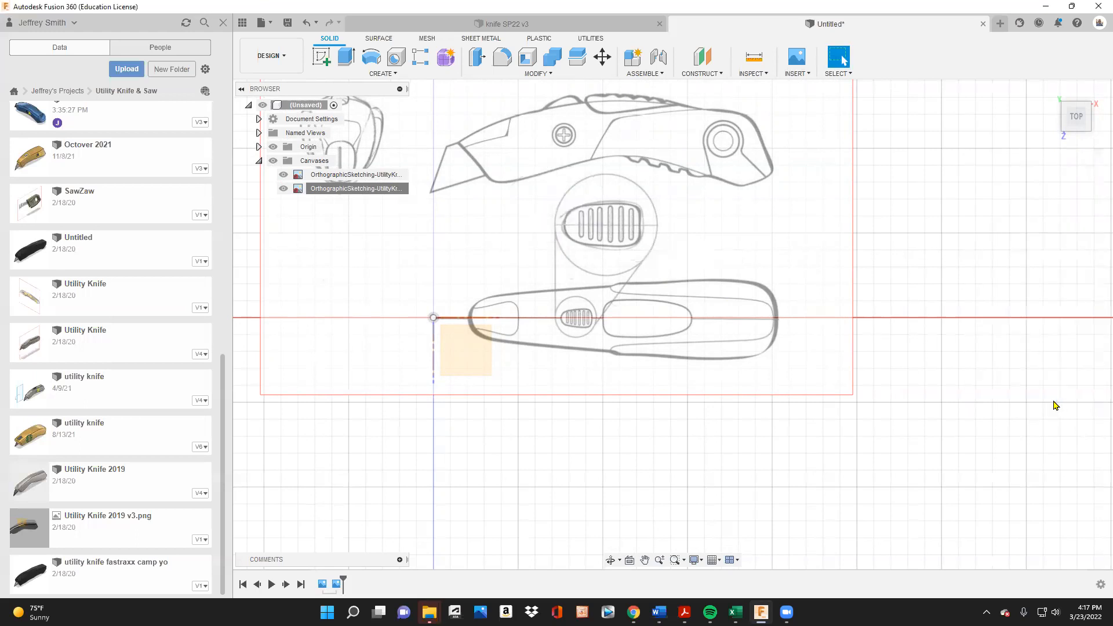
- Calibrate the XZ-plane canvas to 6 in between the plan view's blade tip at the origin and the handle's rear end
click(758, 68)
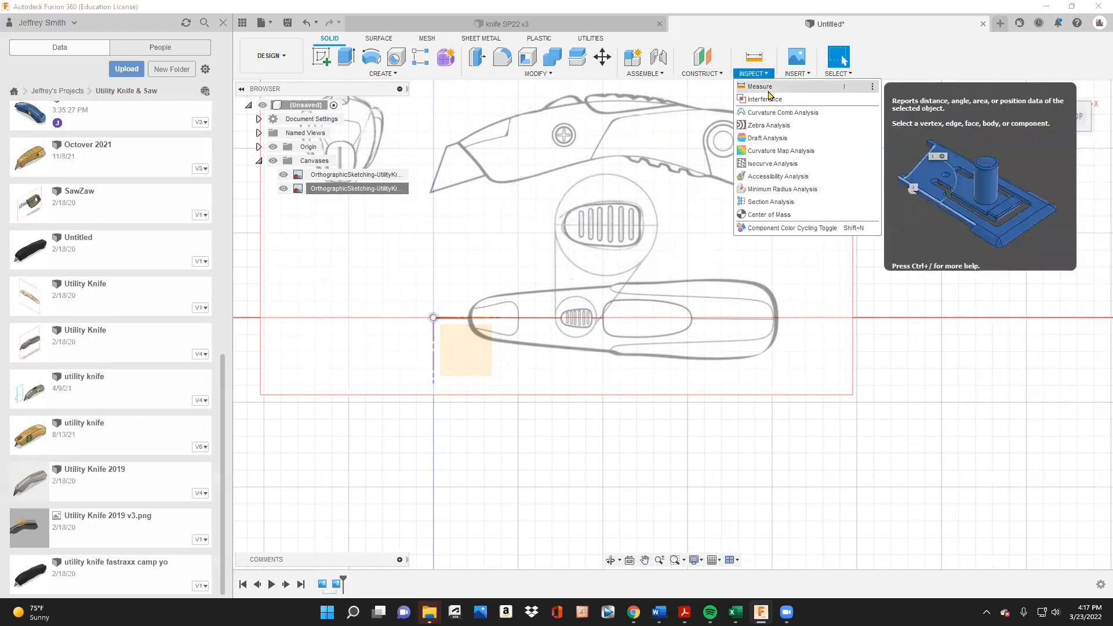
right_click(347, 188)
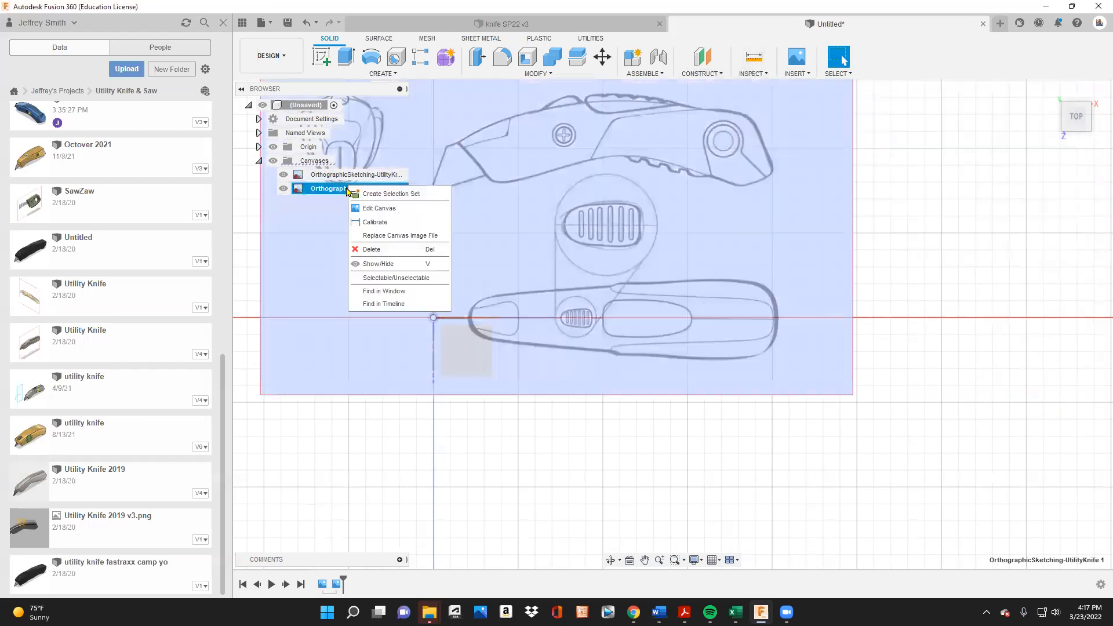
click(377, 222)
click(434, 317)
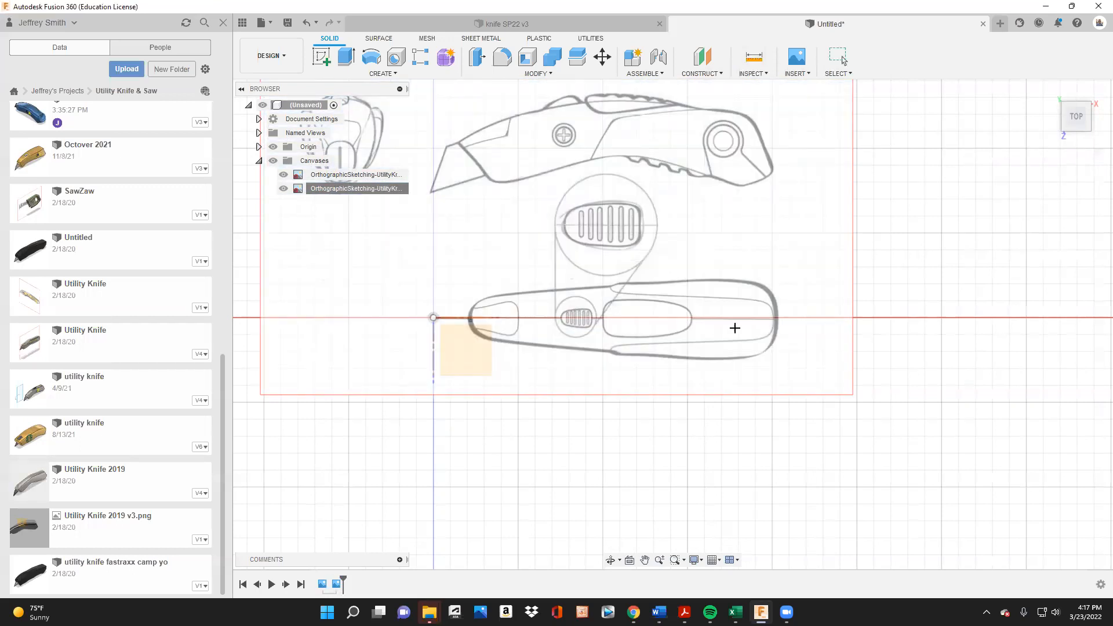
click(779, 319)
text(6)
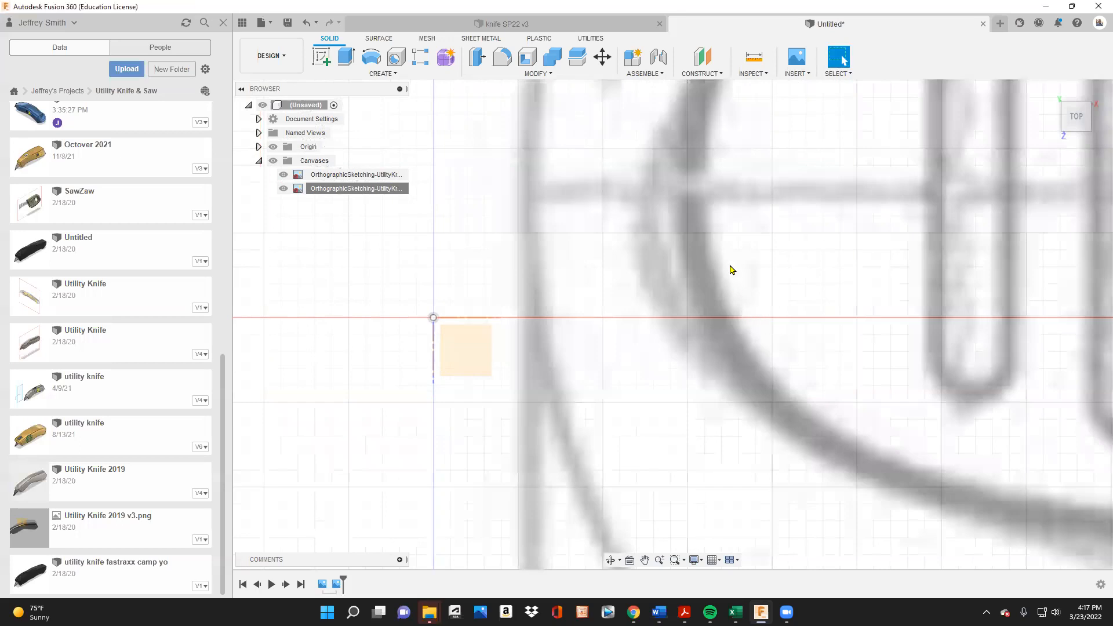
- Realign the XZ-plane canvas with the plan view's blade tip on the origin, moving it about -1.679 in in X and 2.292 in in Y
scroll(730, 269, down, 10)
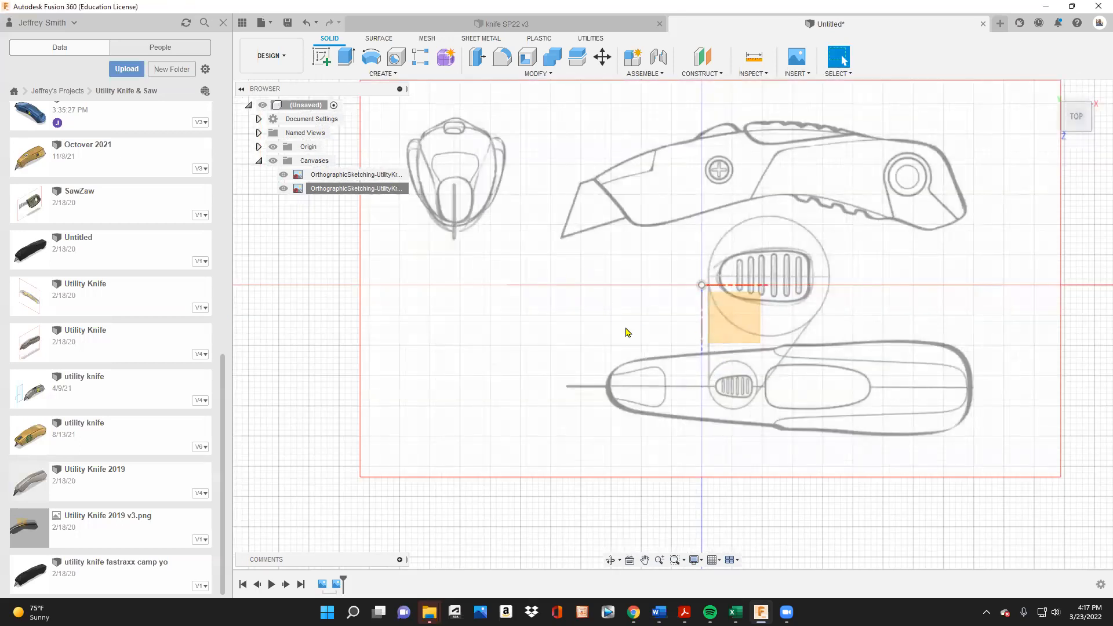
right_click(374, 190)
click(392, 213)
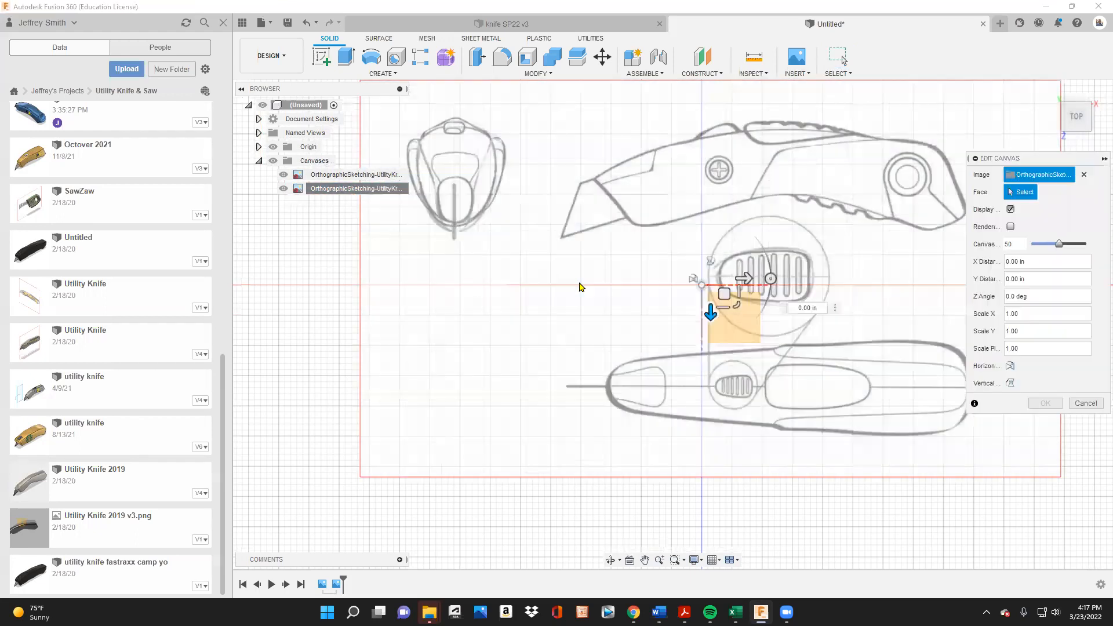
drag(724, 293, 862, 192)
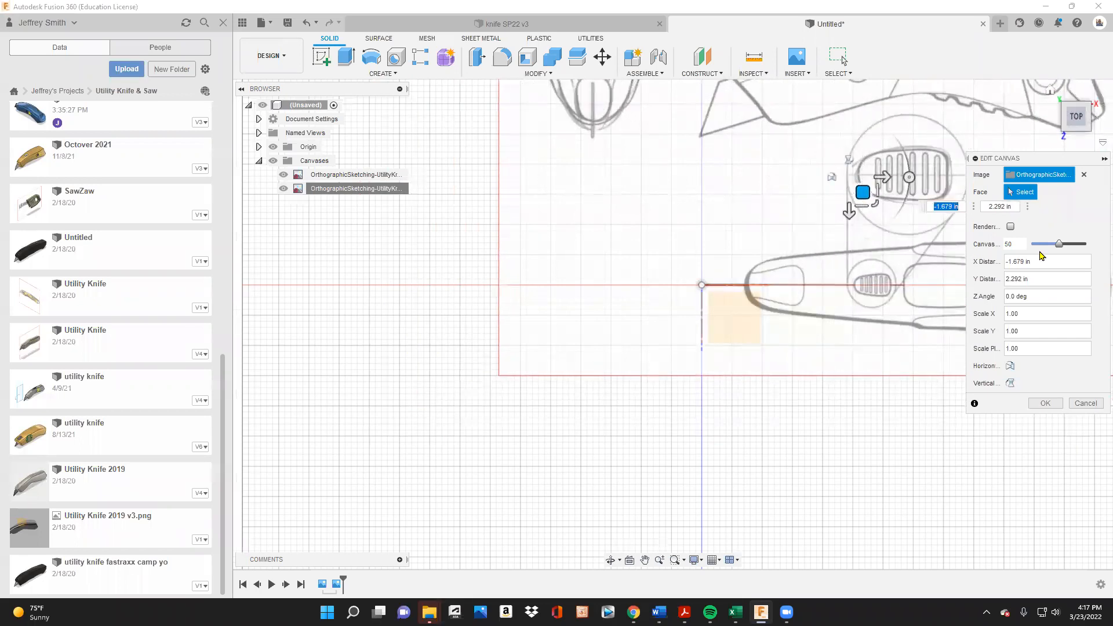
click(1045, 403)
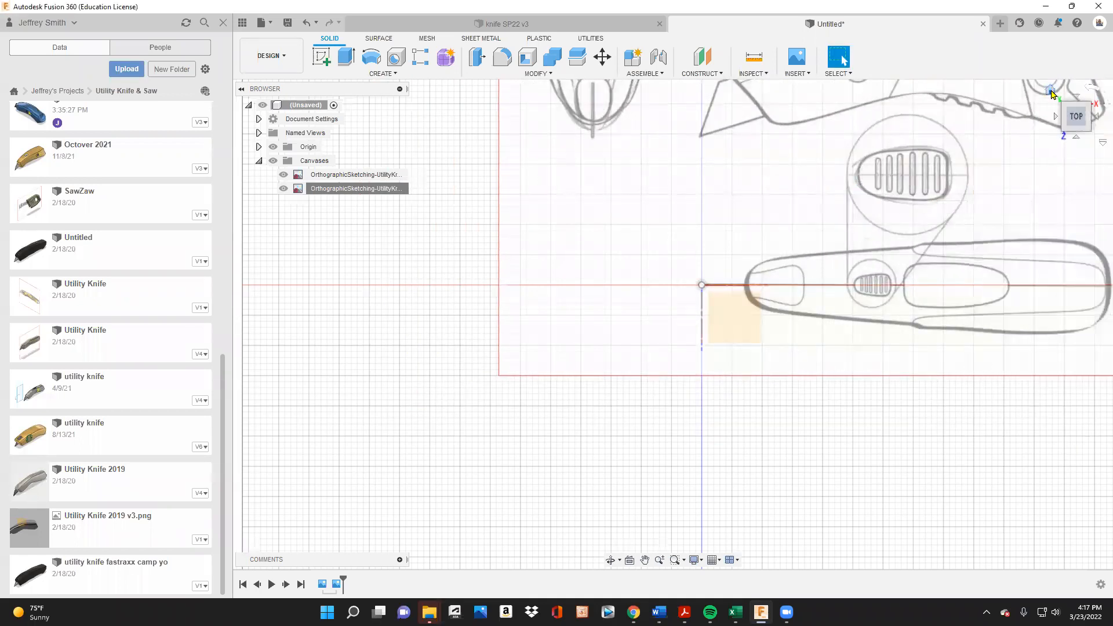
- Check both canvases in a 3D view, hide the XZ-plane canvas and return to the front view
click(1051, 91)
click(1071, 125)
drag(1071, 125, 1106, 113)
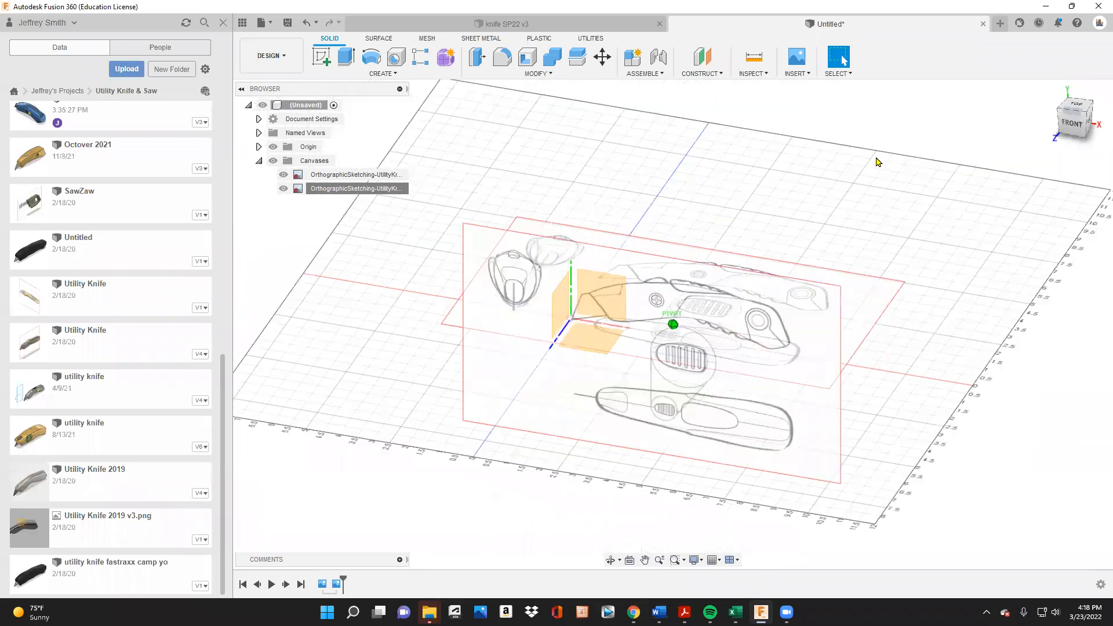
click(285, 193)
click(284, 189)
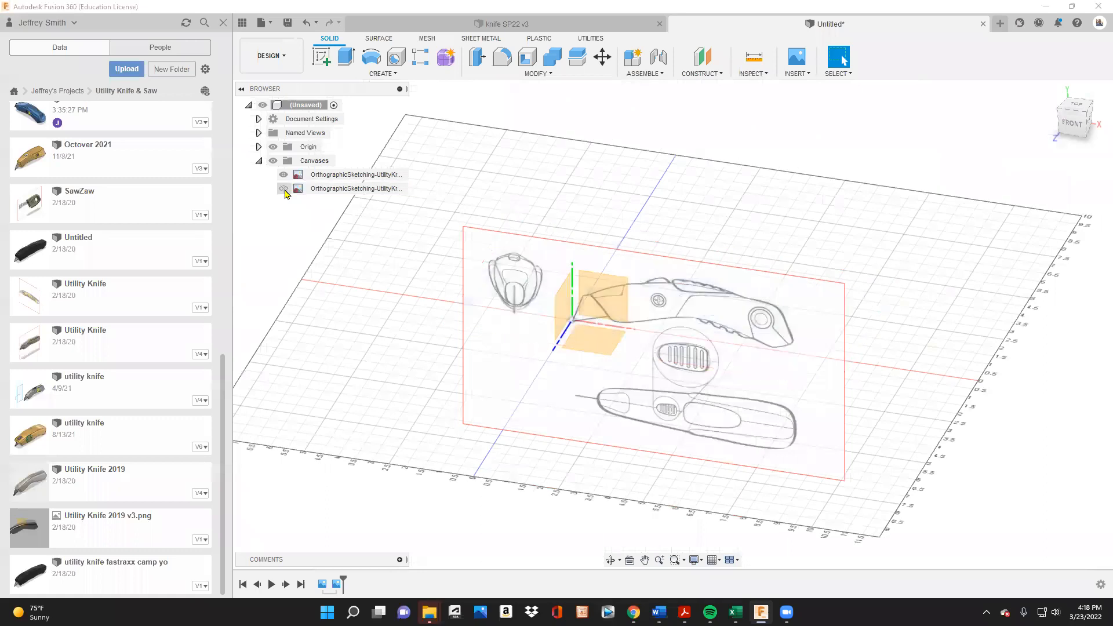
click(1069, 128)
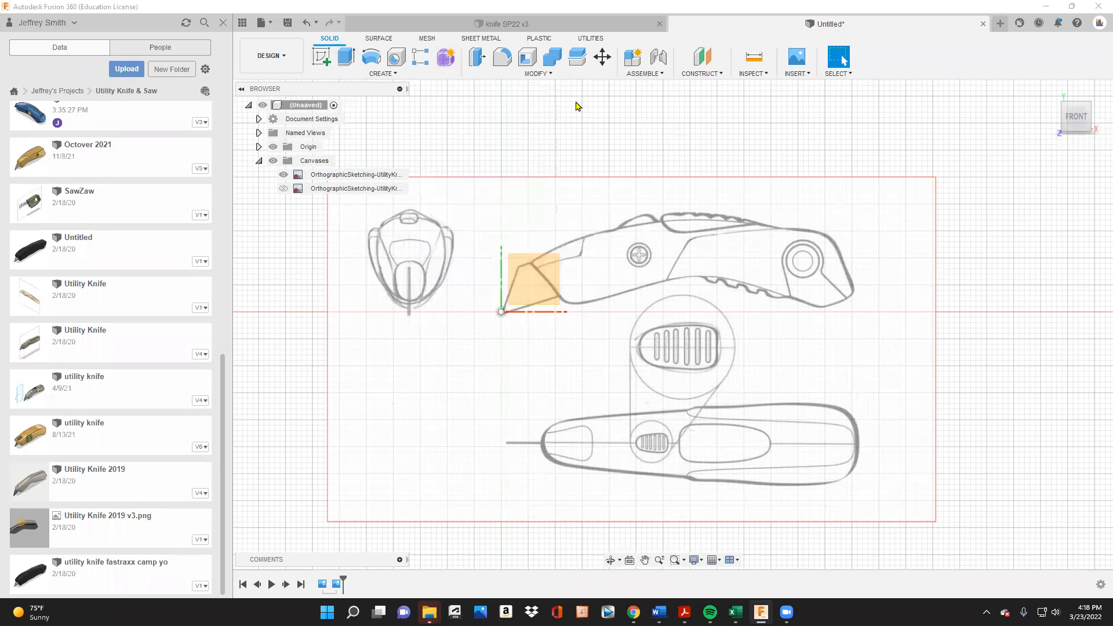
- Create a form and check the origin's planes, identifying the front-facing XY plane
click(446, 56)
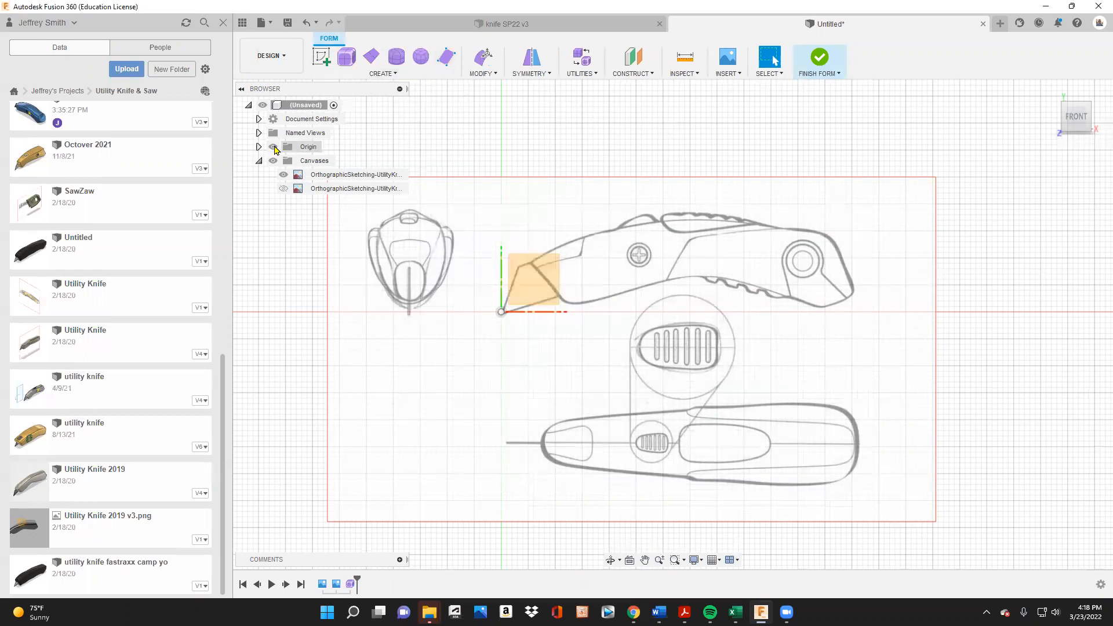
click(259, 146)
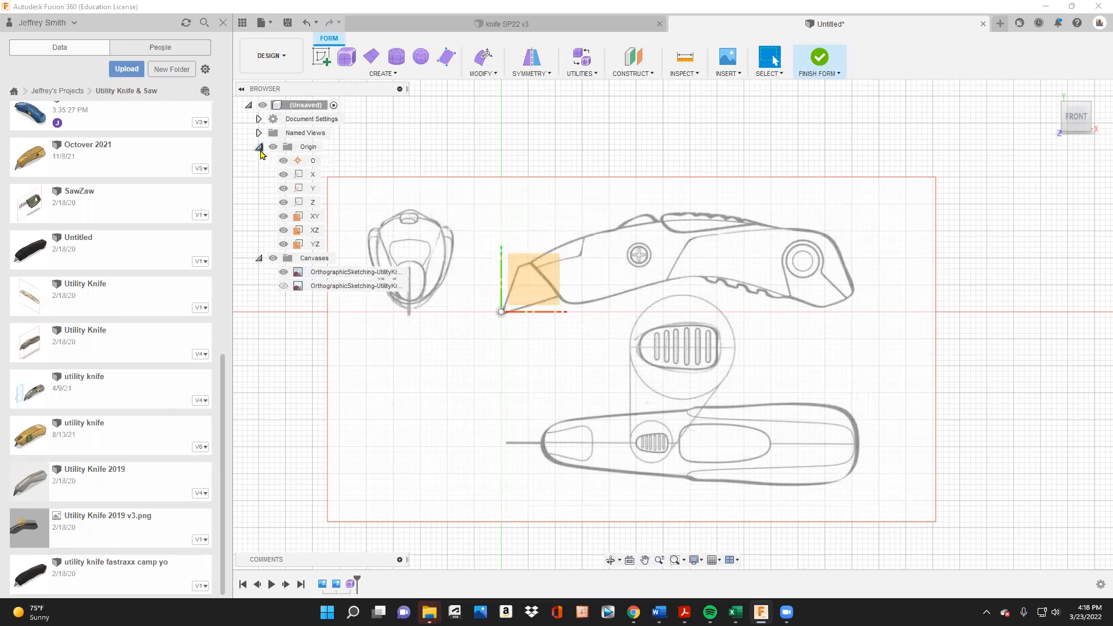
click(259, 147)
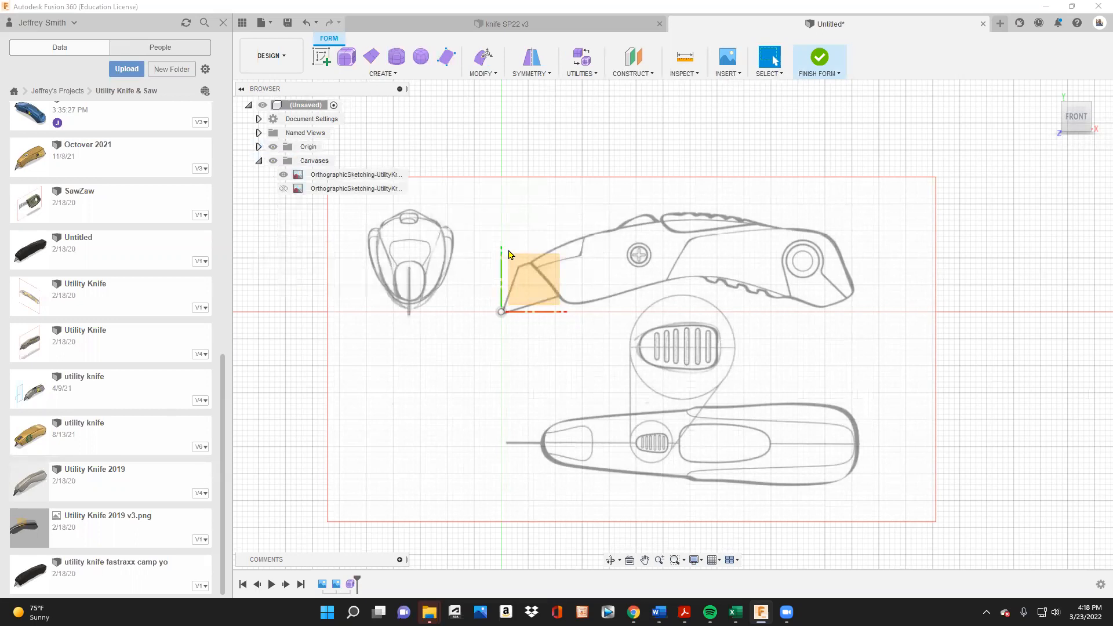
click(542, 282)
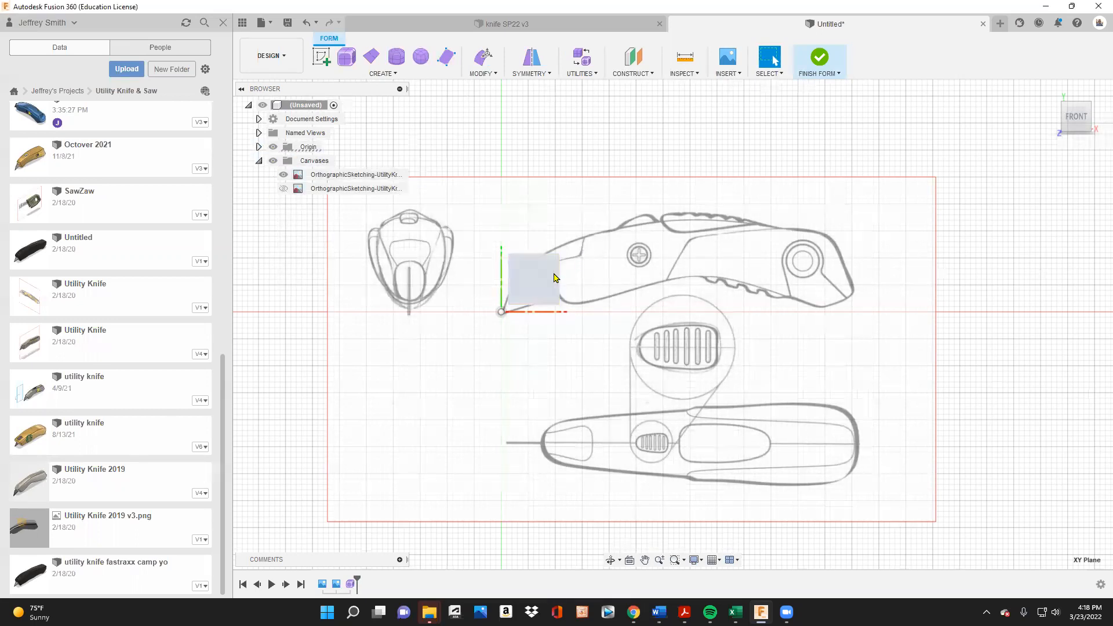
- Sketch a symmetric two-point form box on the XY plane over the side-view handle, about 5.975 in long and 1.58 in wide
click(349, 61)
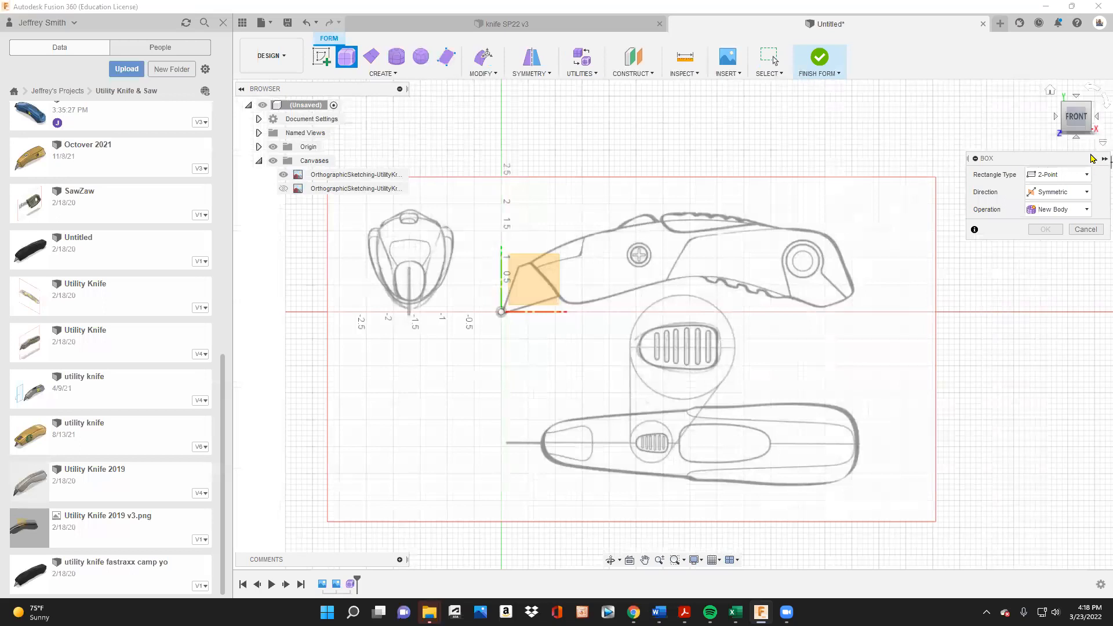
drag(1053, 163, 925, 126)
click(930, 137)
click(932, 147)
click(931, 141)
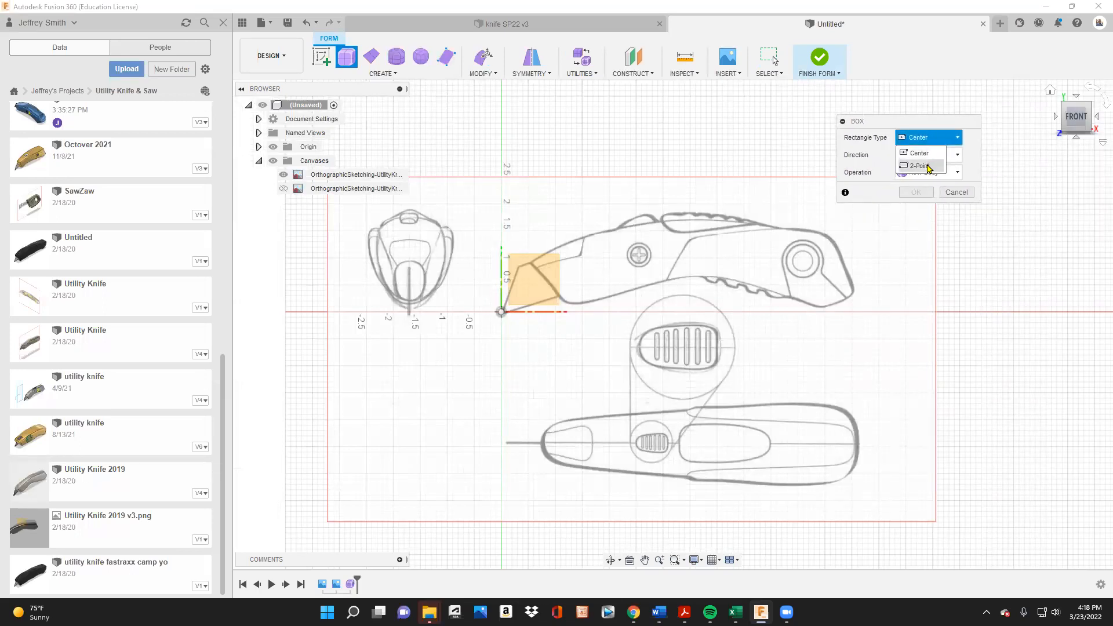
click(917, 165)
click(852, 308)
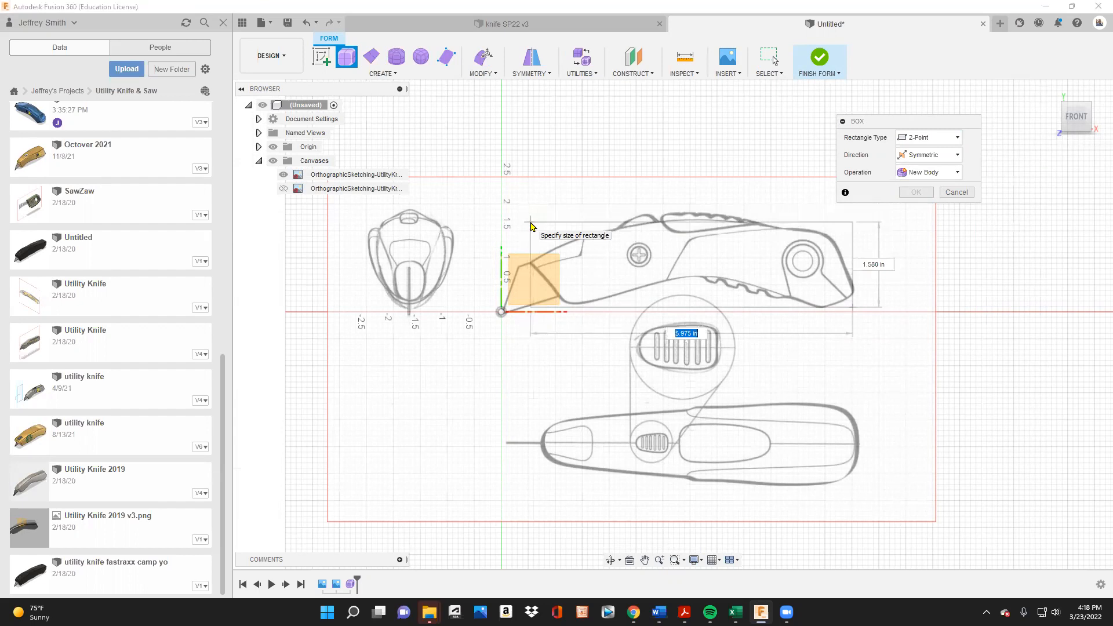
click(530, 226)
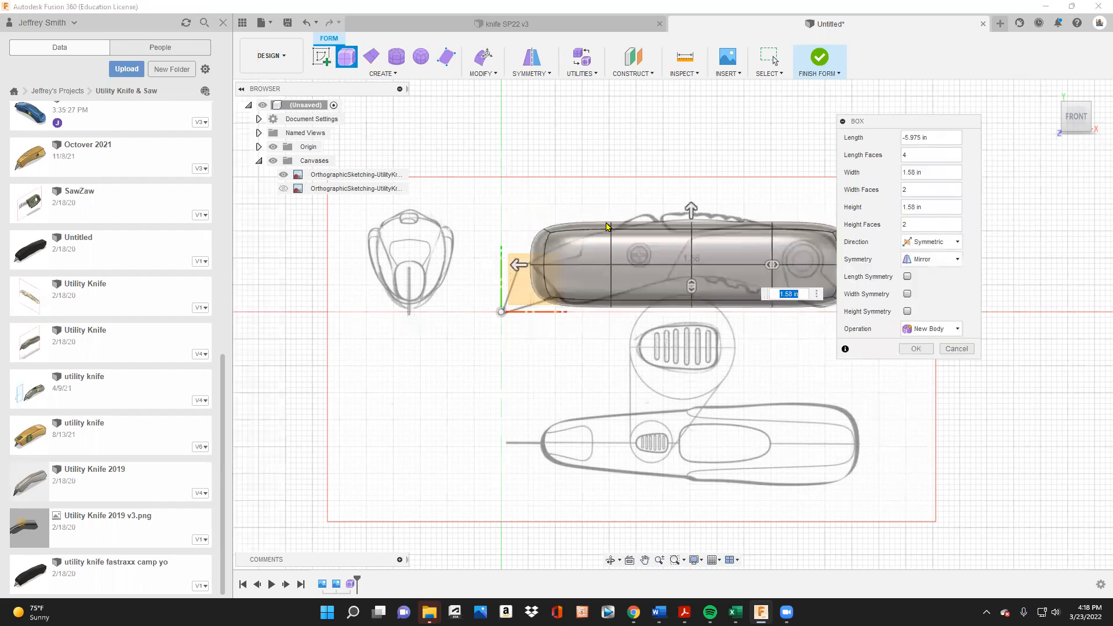
drag(922, 123, 1003, 121)
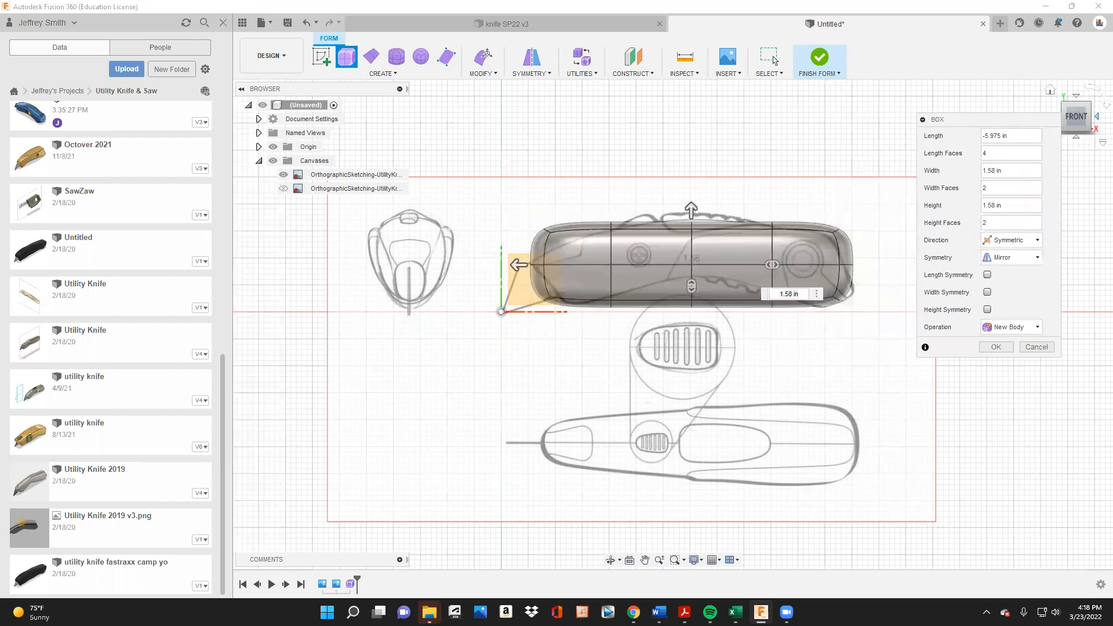
- Preview the box's mirror options, trying length symmetry and width symmetry in turn
drag(1077, 120, 1085, 114)
click(1079, 120)
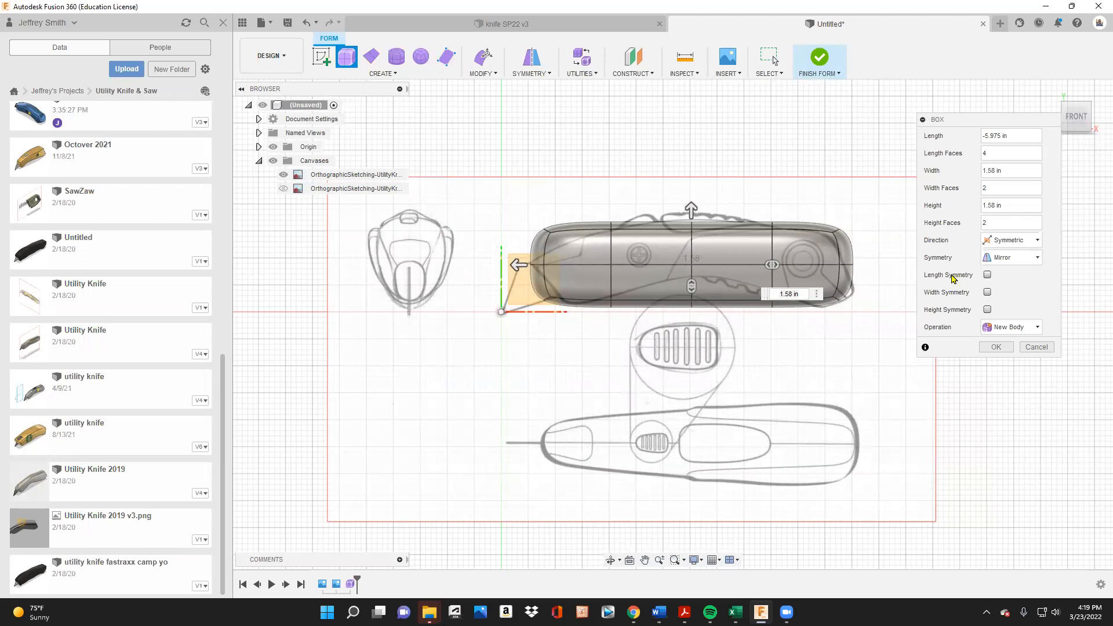
click(998, 258)
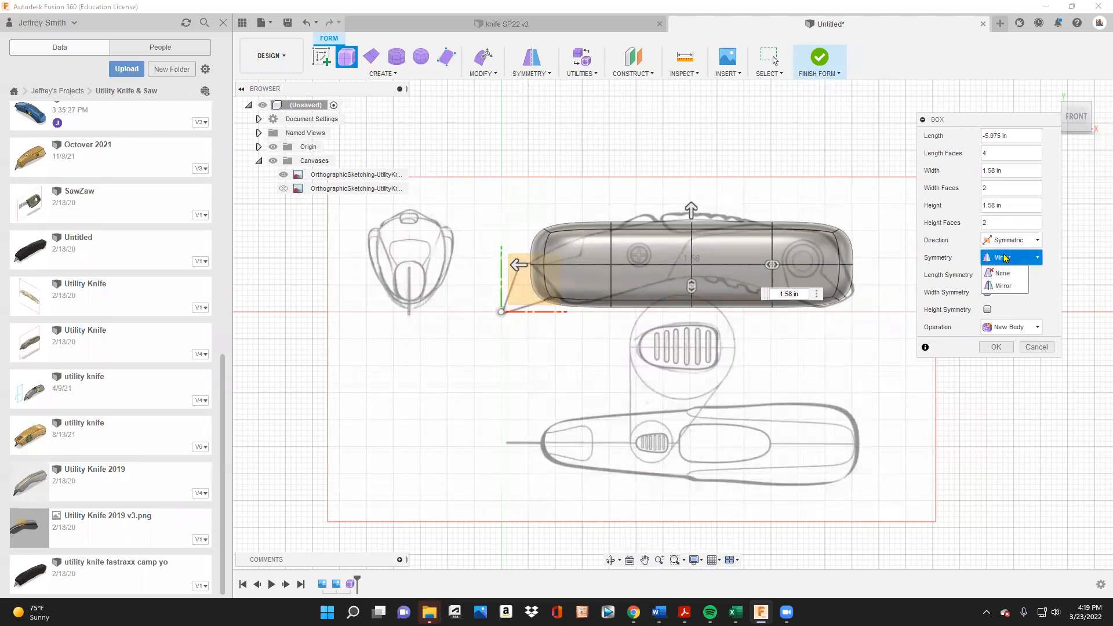
click(956, 211)
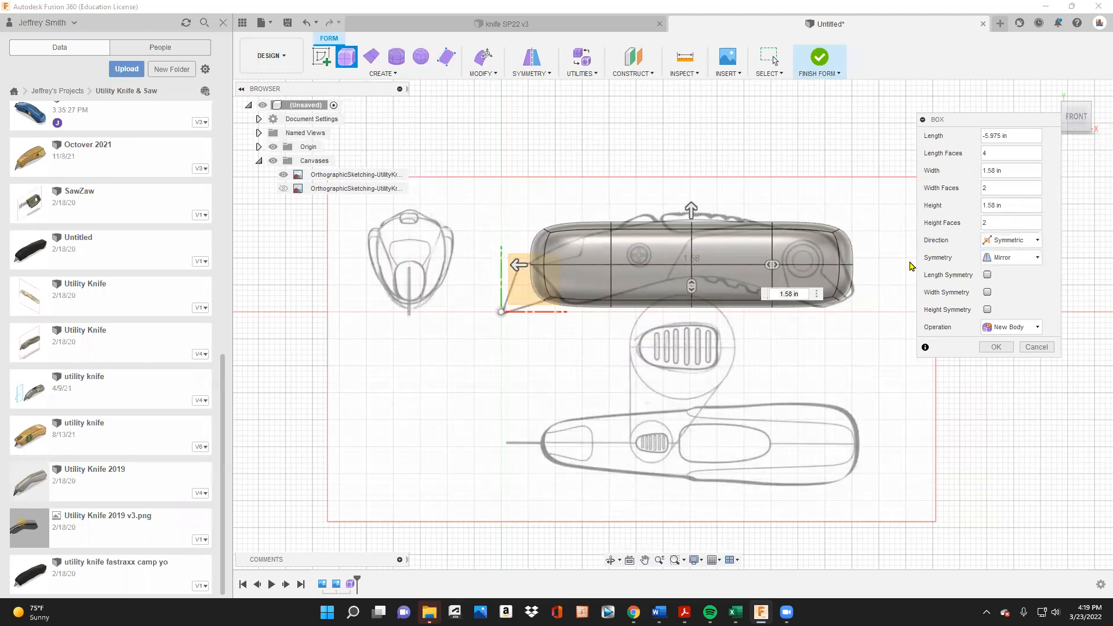
click(1001, 261)
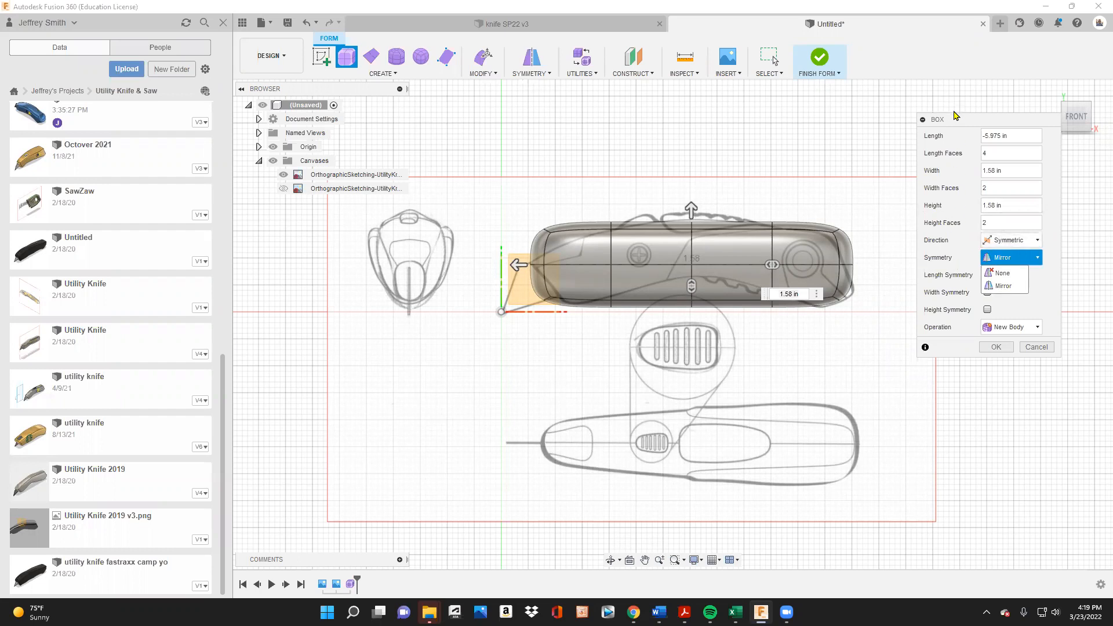
click(955, 116)
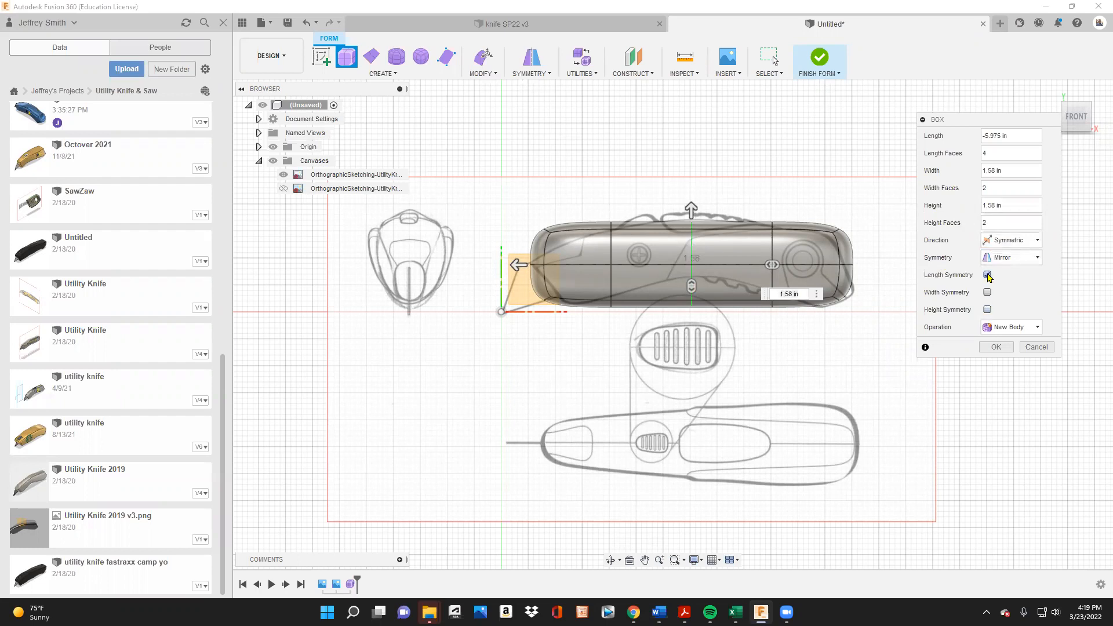
scroll(695, 263, up, 4)
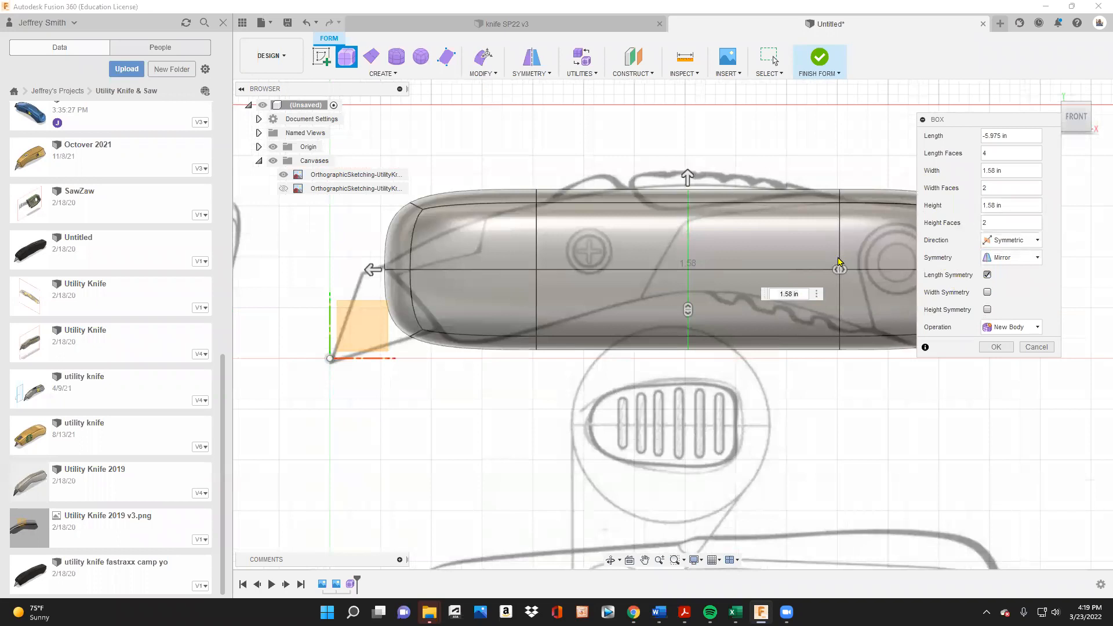
click(988, 274)
click(987, 293)
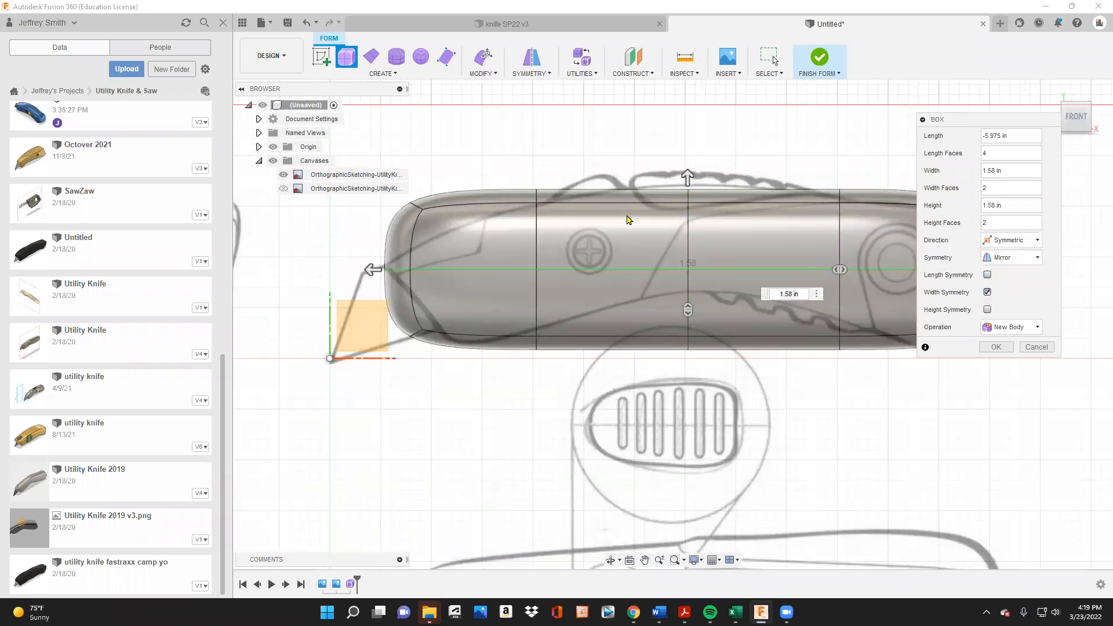
click(987, 292)
- Enable height symmetry for the box and create it as a new body
click(987, 310)
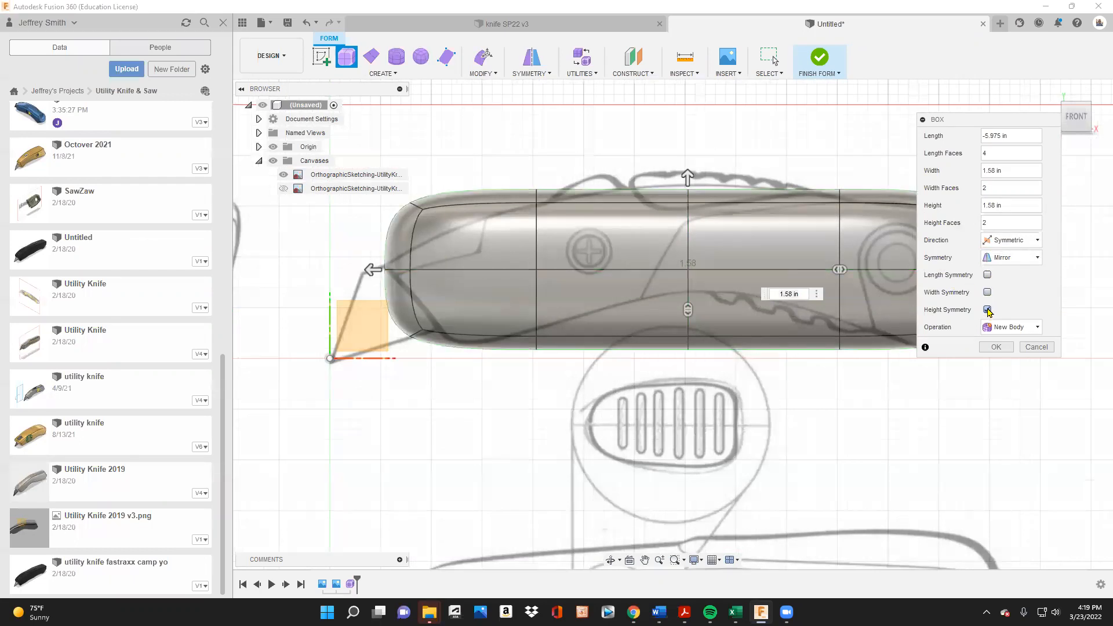
click(1079, 117)
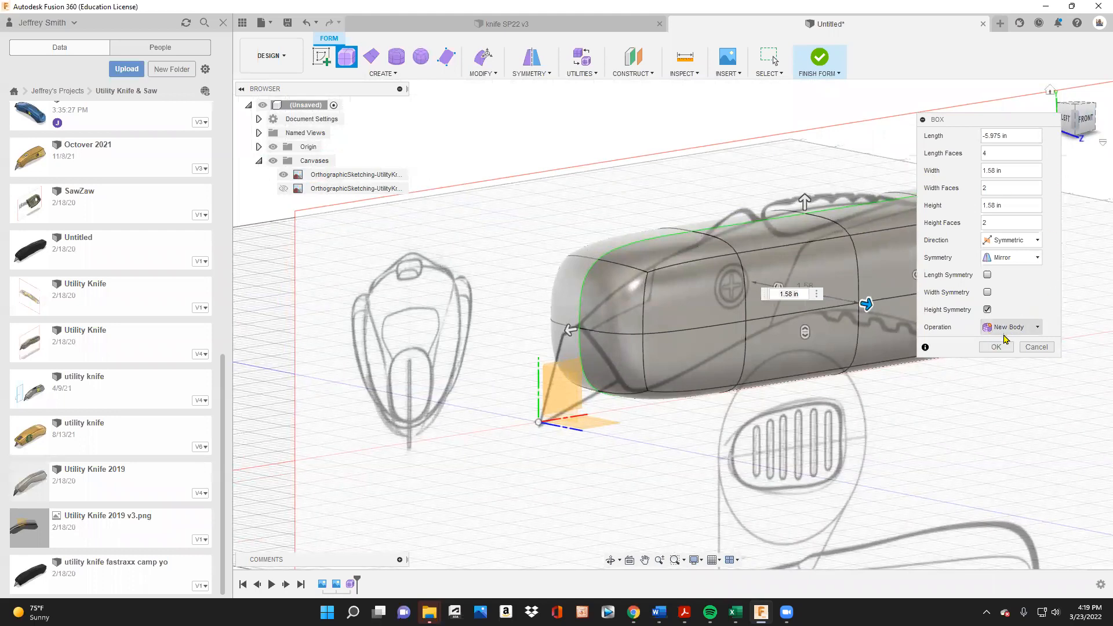
click(995, 347)
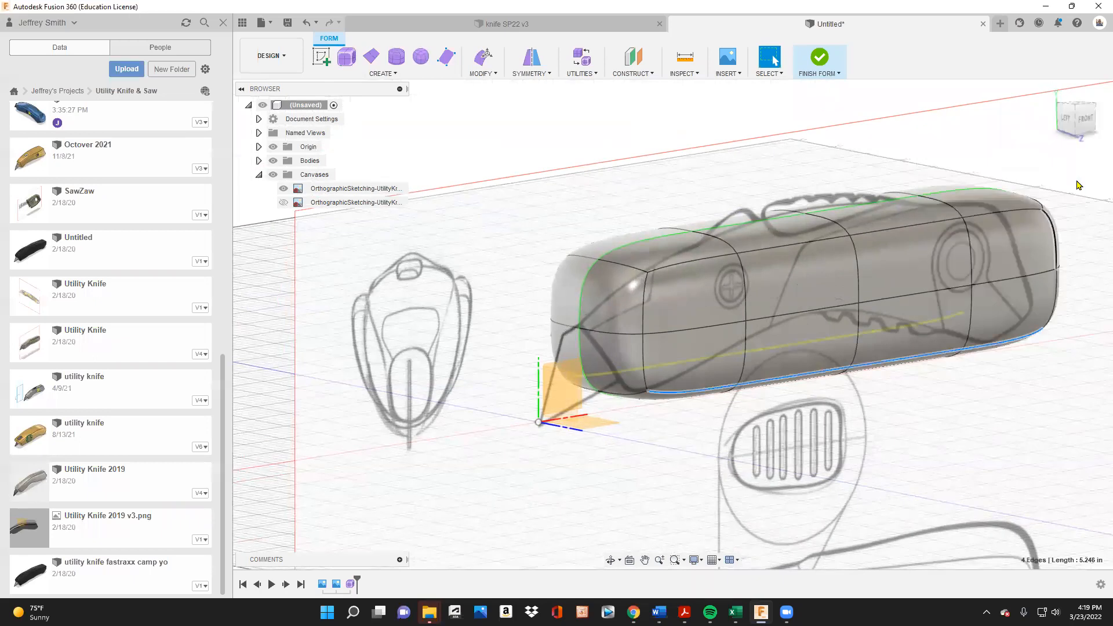
- Rotate the box's front end faces 45 degrees with Edit Form, leaning their upper edge toward the blade
click(1085, 119)
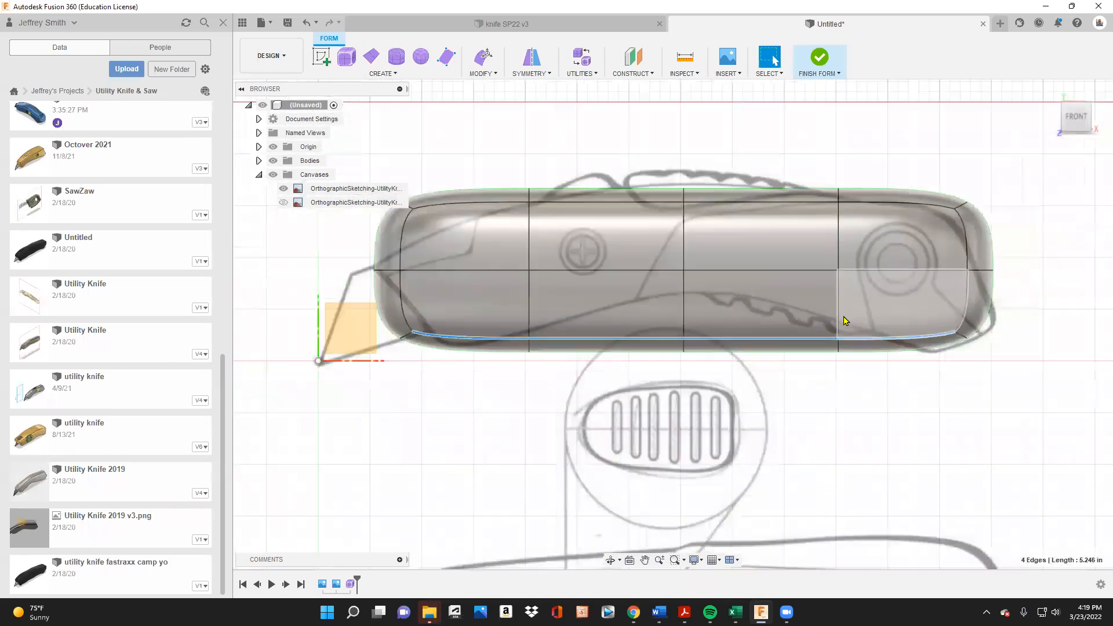
scroll(844, 321, down, 4)
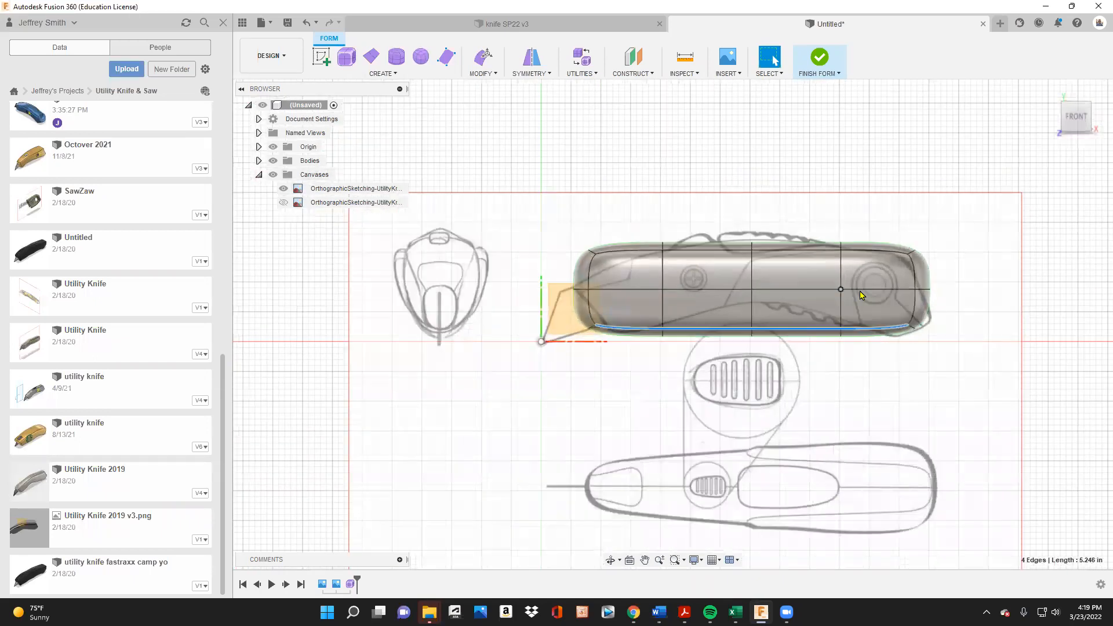
scroll(992, 295, up, 2)
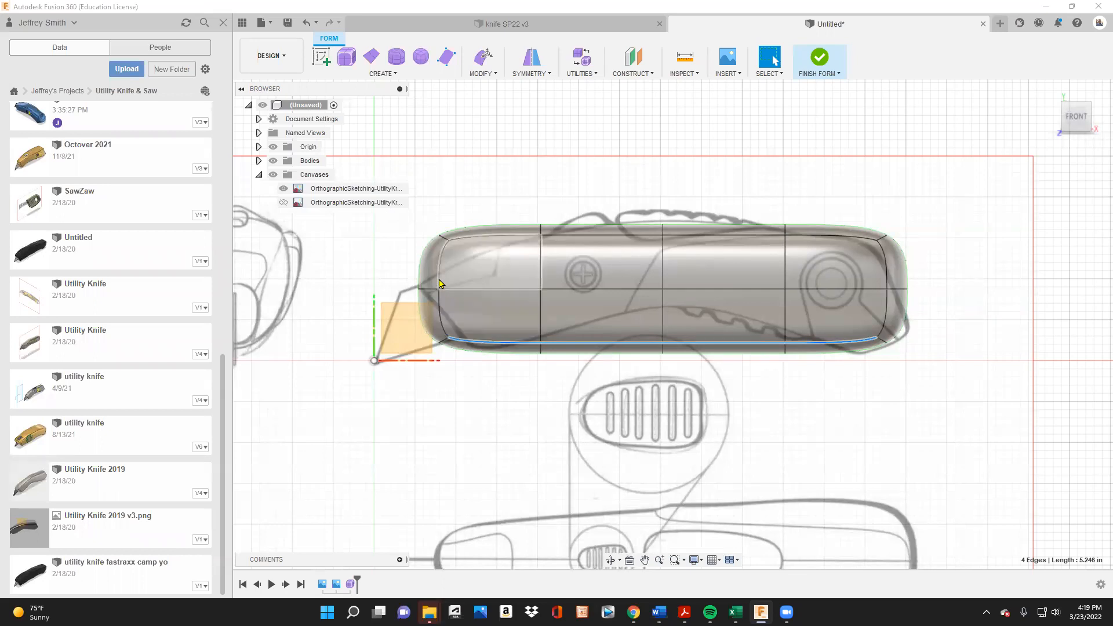
drag(416, 215, 486, 375)
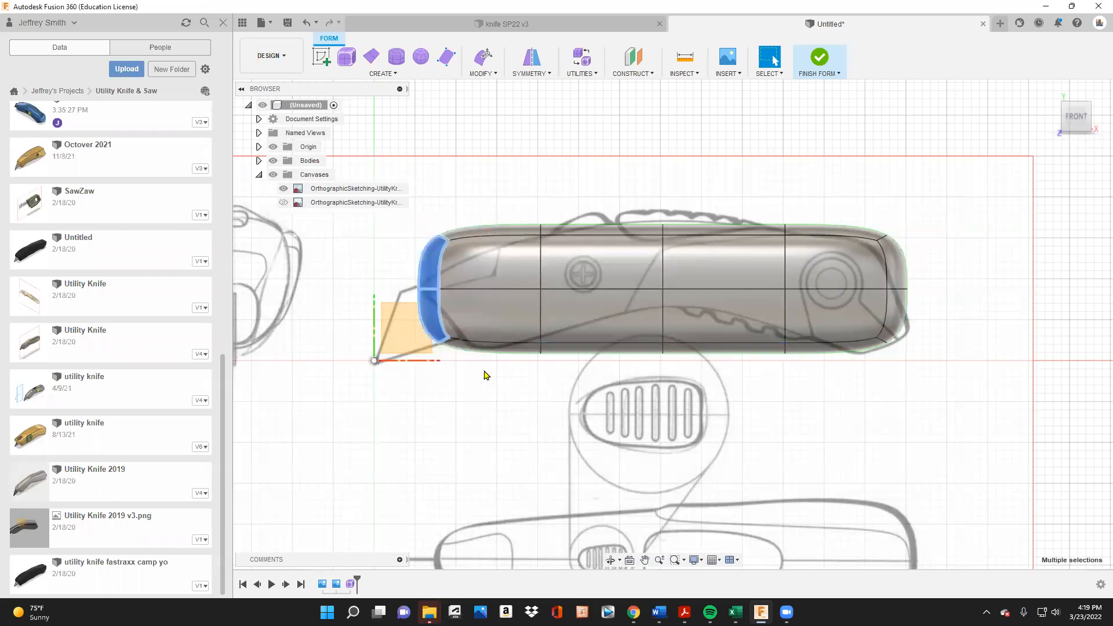
right_click(448, 242)
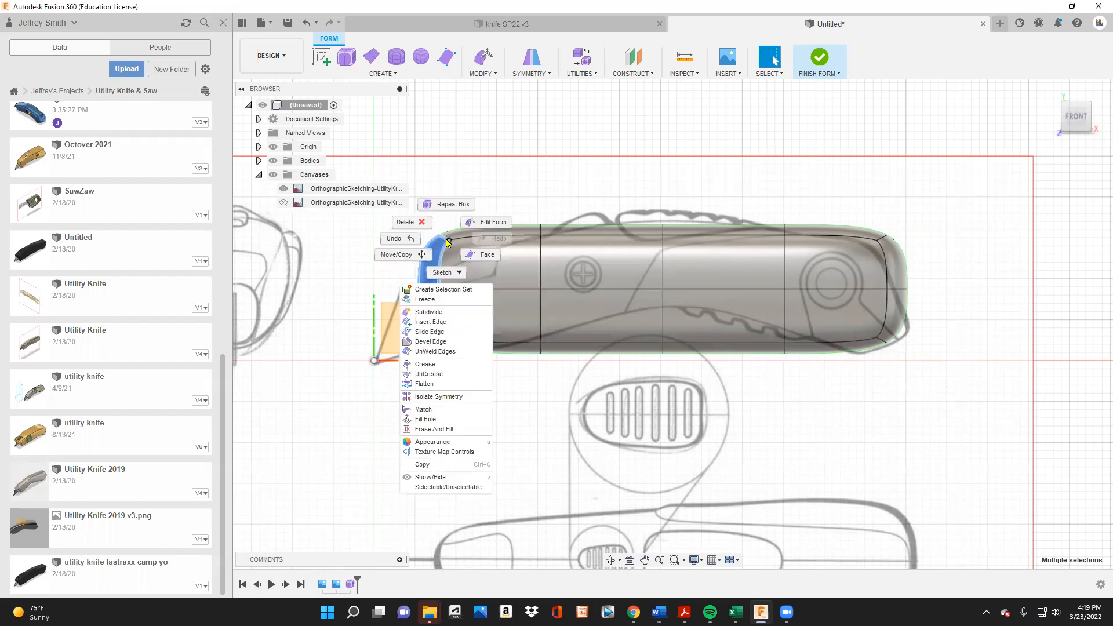
click(481, 236)
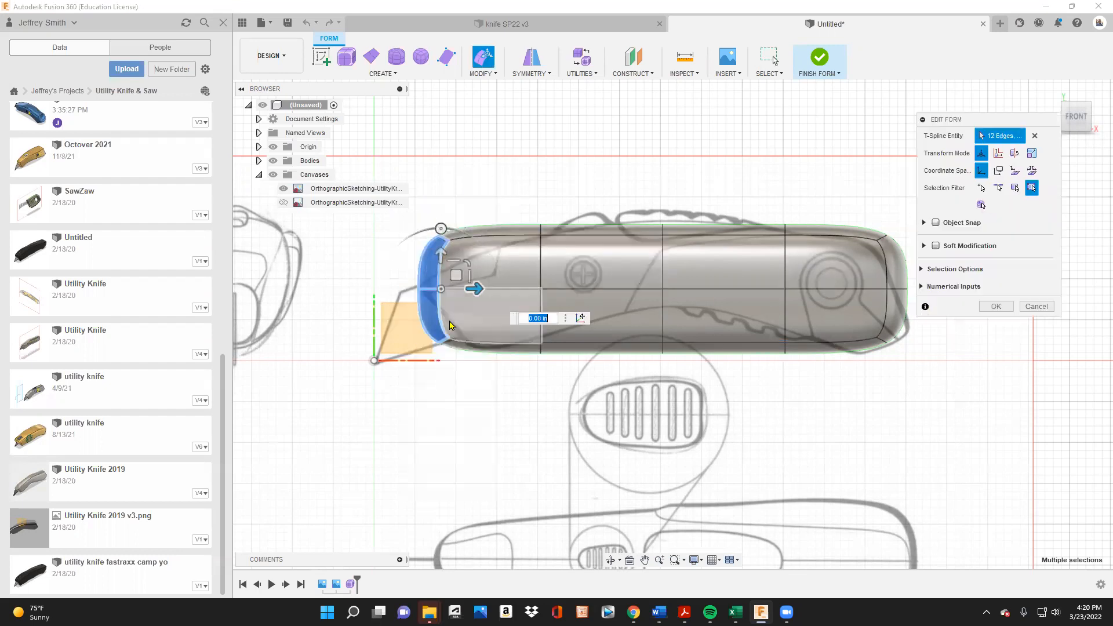
drag(441, 228, 369, 224)
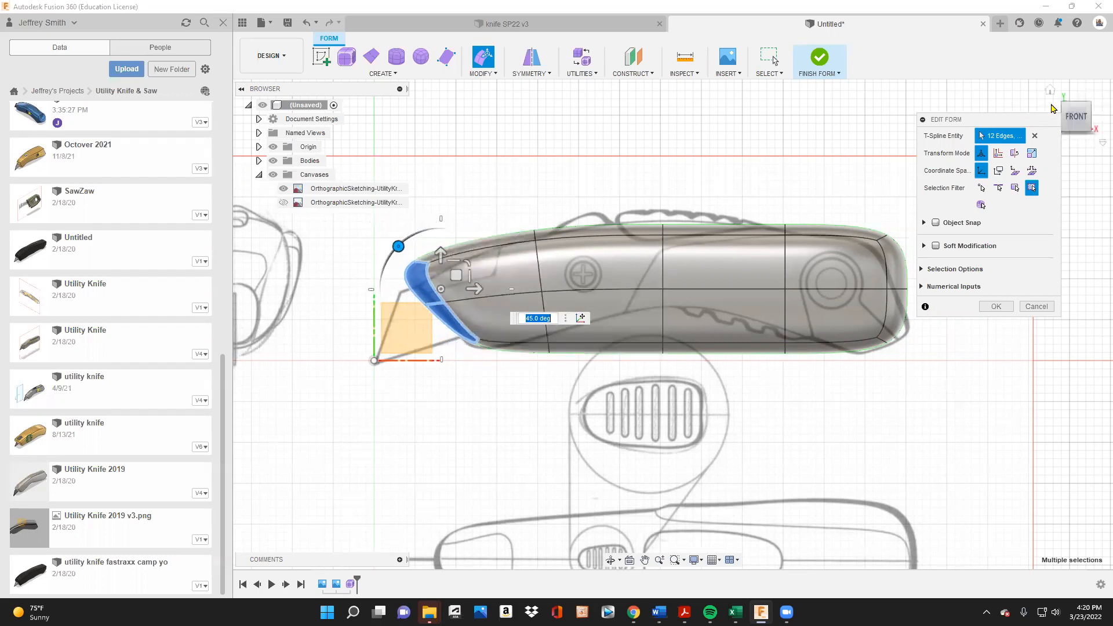
click(1049, 91)
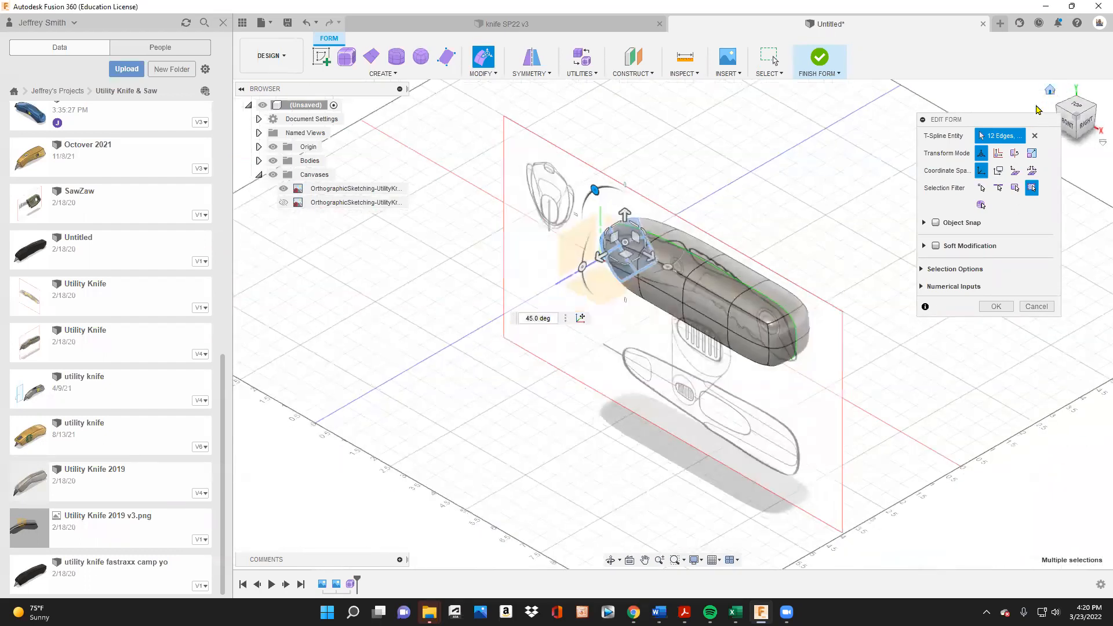
mouse_move(1074, 129)
mouse_down()
mouse_move(1103, 128)
mouse_move(1112, 110)
mouse_move(1112, 151)
mouse_move(1112, 118)
mouse_move(1084, 192)
mouse_move(1095, 214)
mouse_move(1082, 131)
mouse_up()
click(1073, 124)
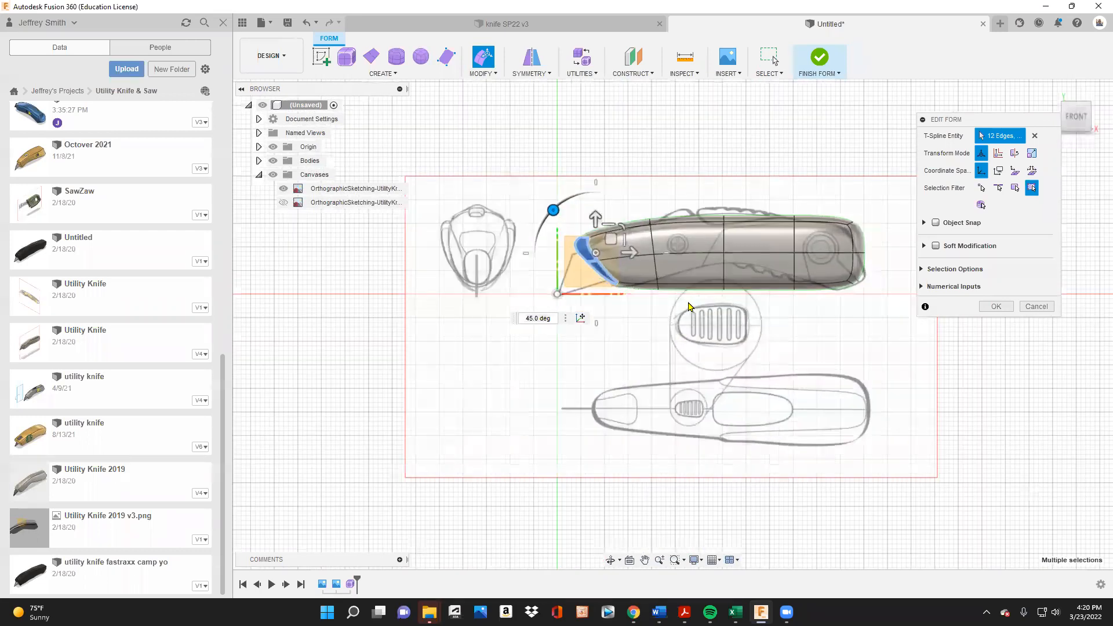
- Rotate the rear end faces 30 degrees toward the front, then move them about 0.033 in in X and -0.243 in in Y
scroll(860, 243, up, 3)
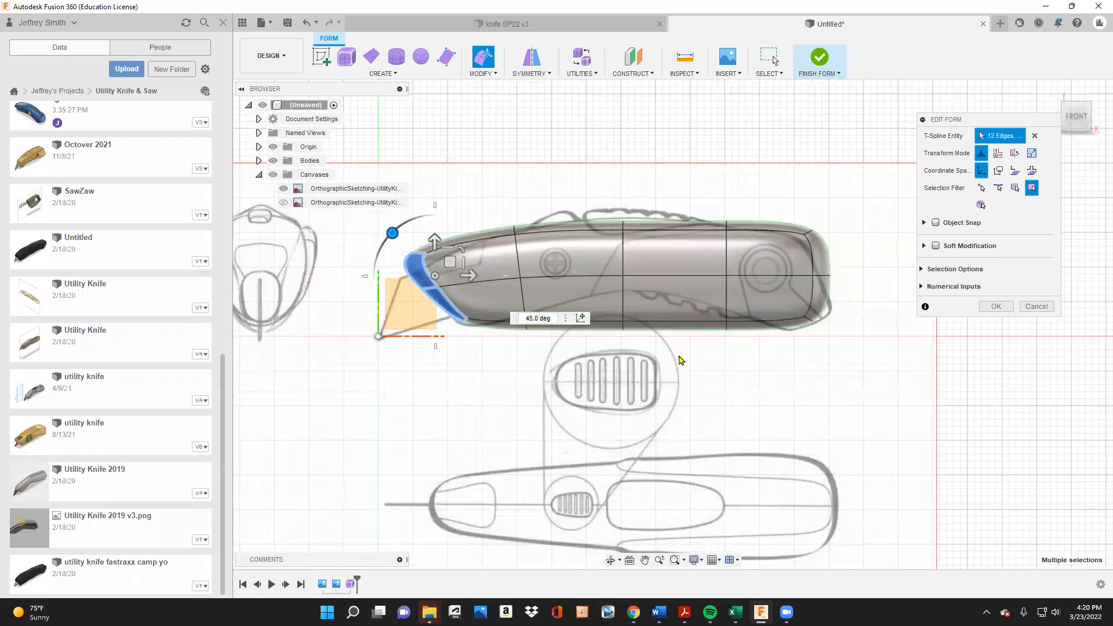
drag(775, 182, 869, 335)
drag(809, 216, 781, 222)
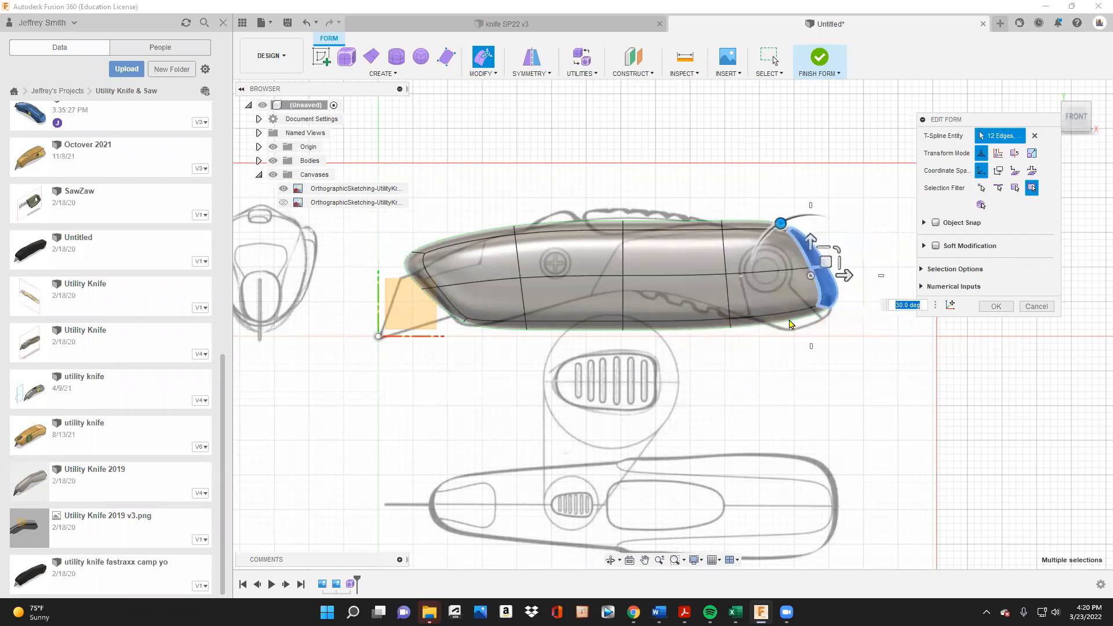
drag(825, 262, 827, 280)
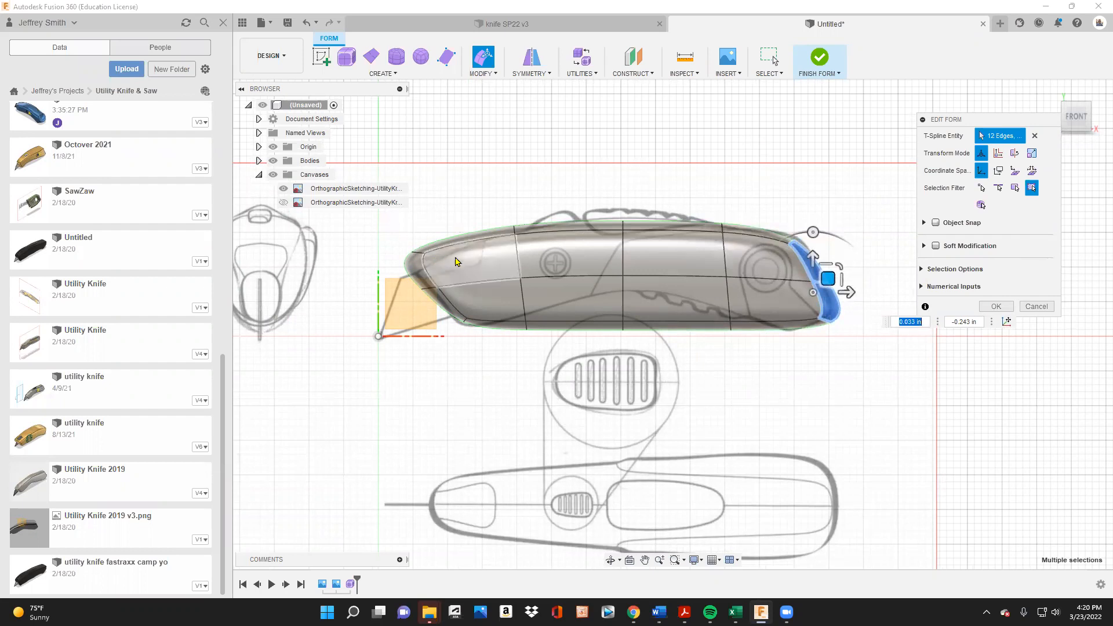
- Move the upper faces of the front end about 0.282 in in X and -0.199 in in Y to fit the nose outline
scroll(432, 275, up, 3)
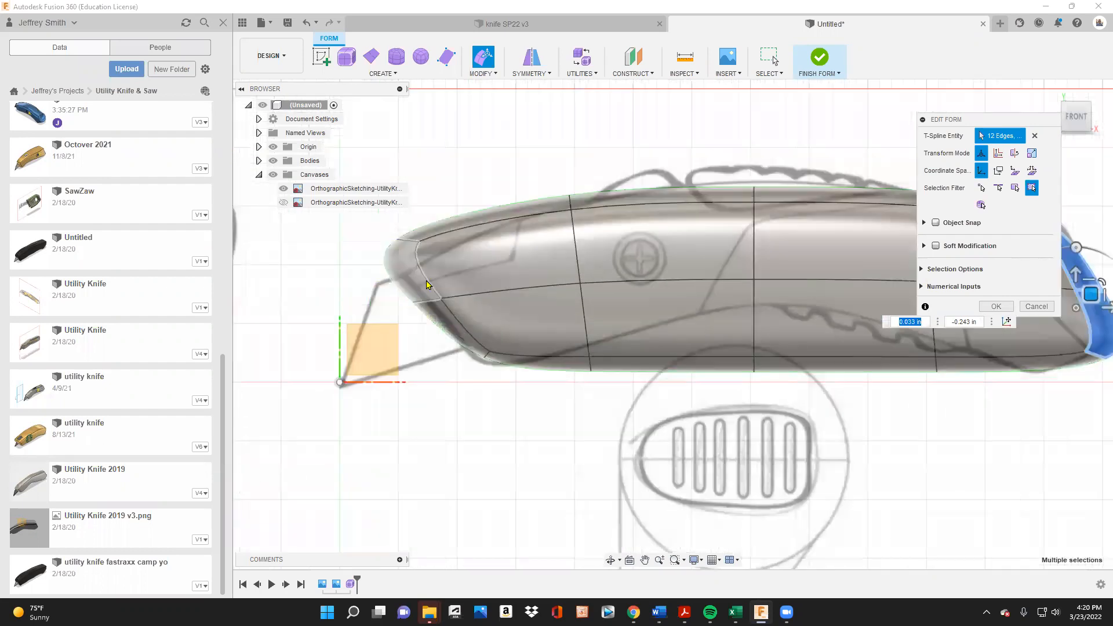
scroll(435, 270, down, 3)
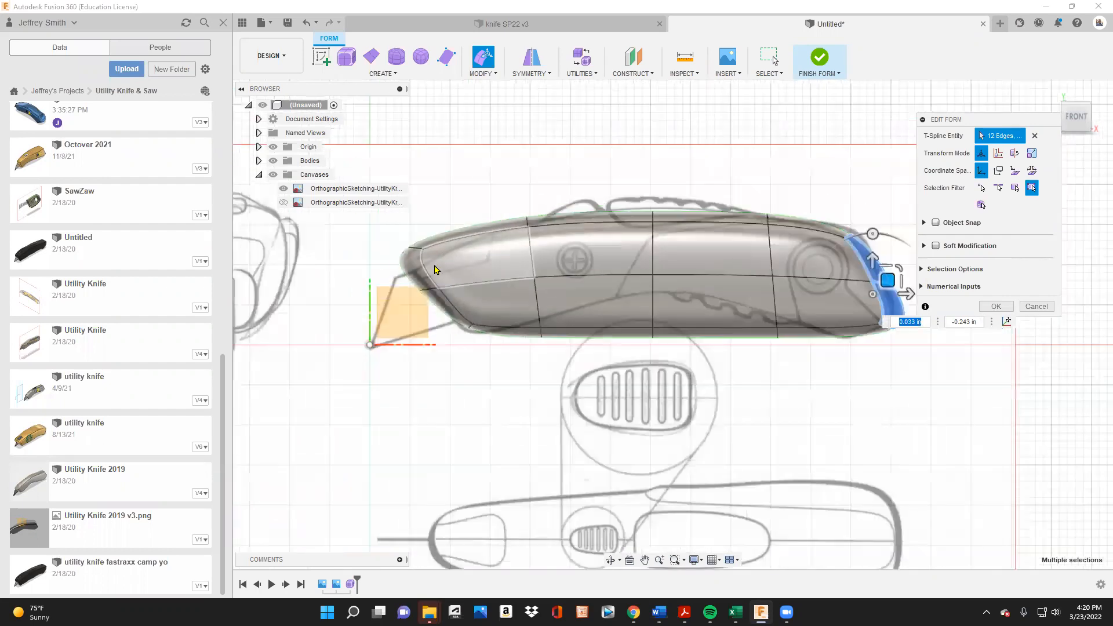
scroll(373, 264, up, 2)
drag(360, 246, 466, 306)
drag(427, 268, 451, 284)
scroll(397, 288, up, 3)
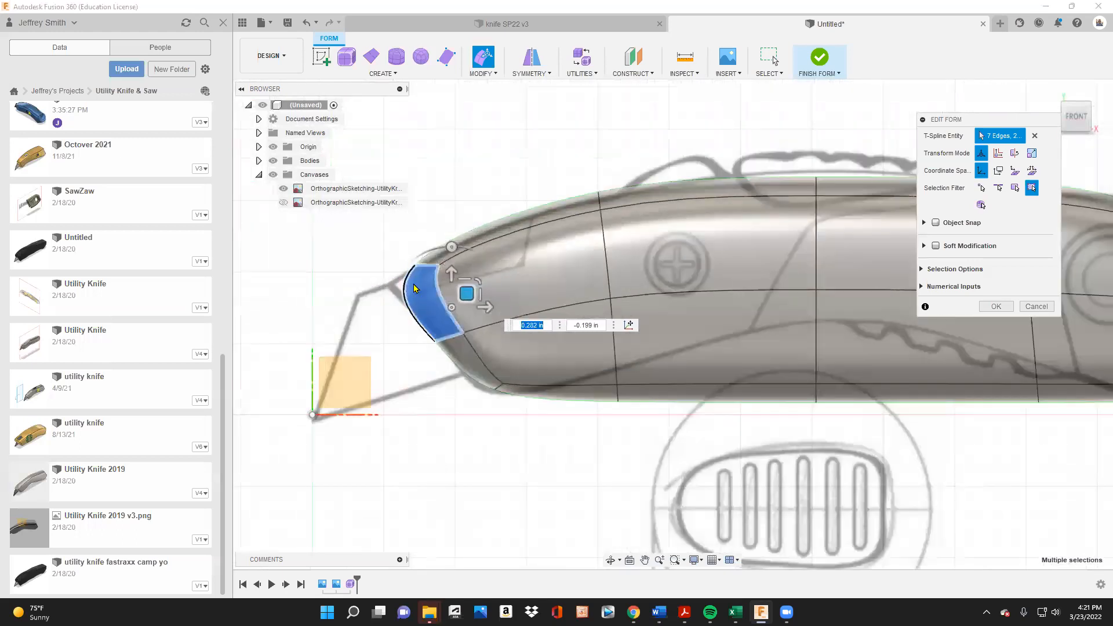
- Raise the lower middle faces of the body 0.10 in toward the handle's underside outline and clear the selection
scroll(394, 286, down, 3)
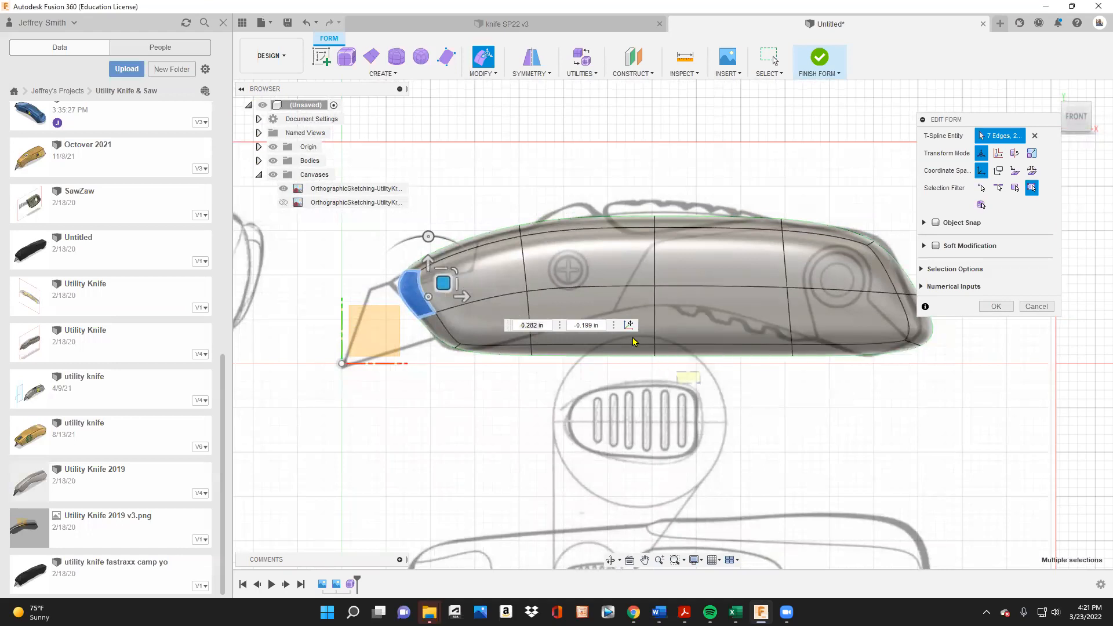
drag(628, 323, 628, 323)
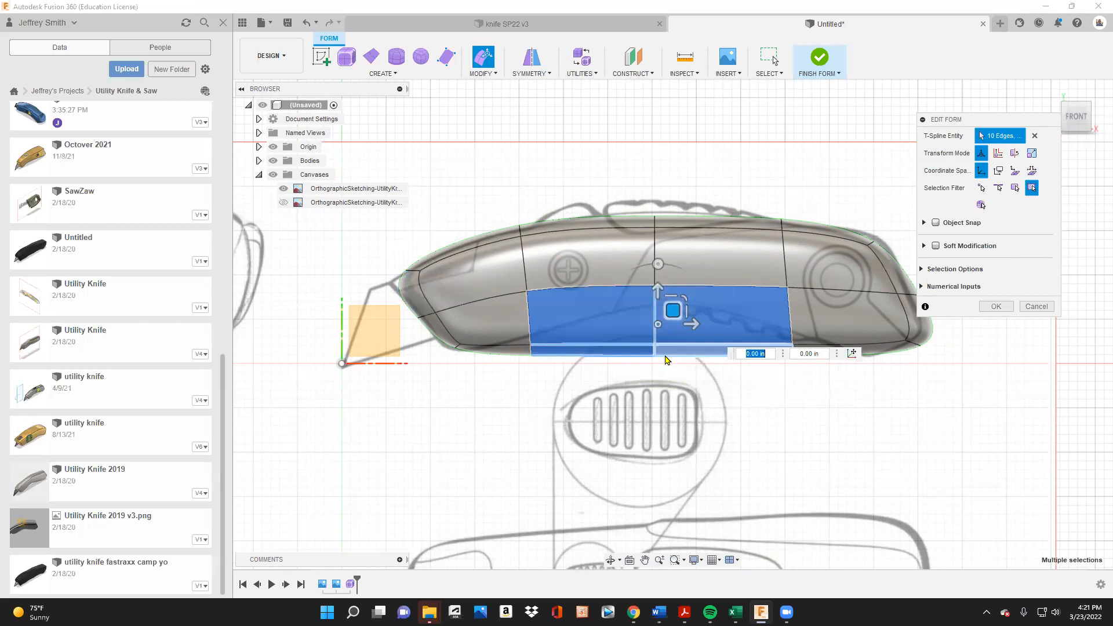
drag(657, 285, 664, 239)
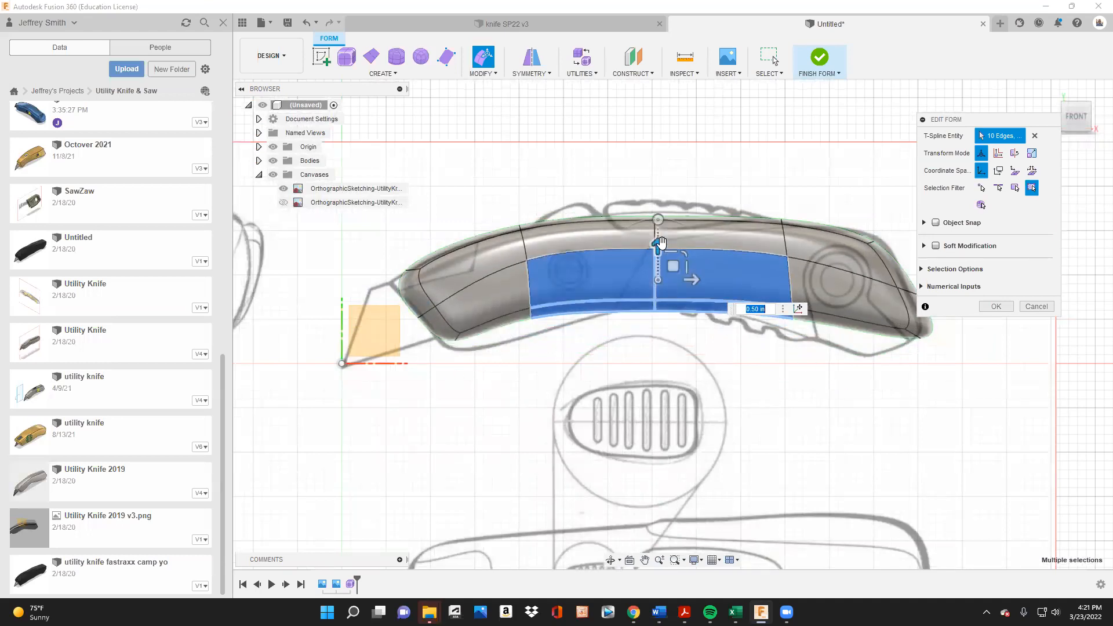
drag(657, 246, 654, 282)
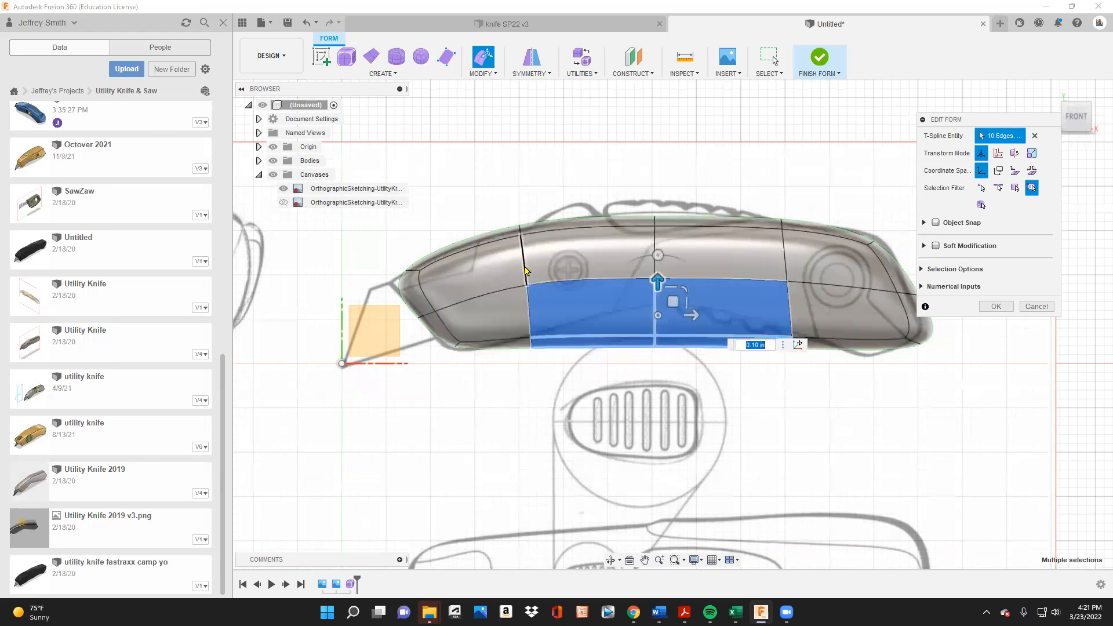
click(523, 271)
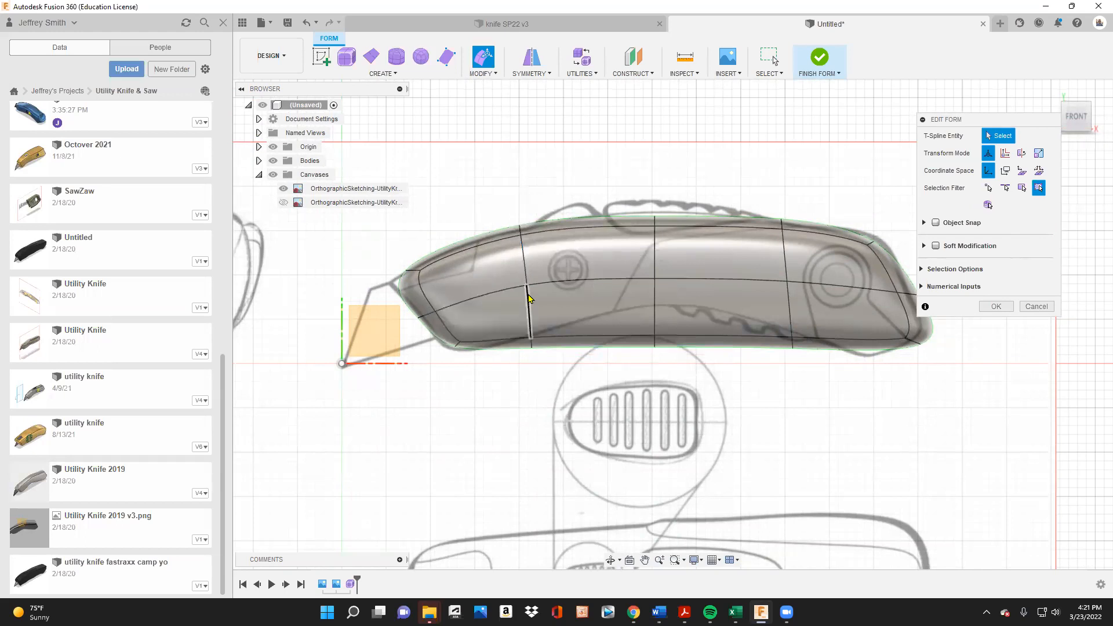
- Insert an edge loop between the front and middle loops of the body, at location -0.555 from the front loop
double_click(526, 291)
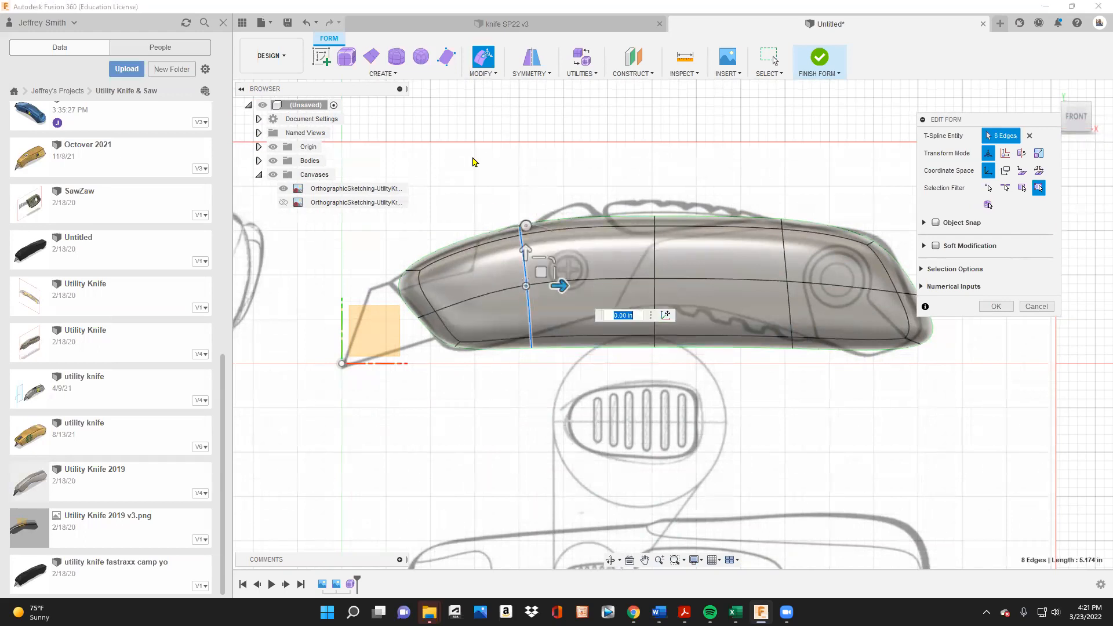
right_click(527, 296)
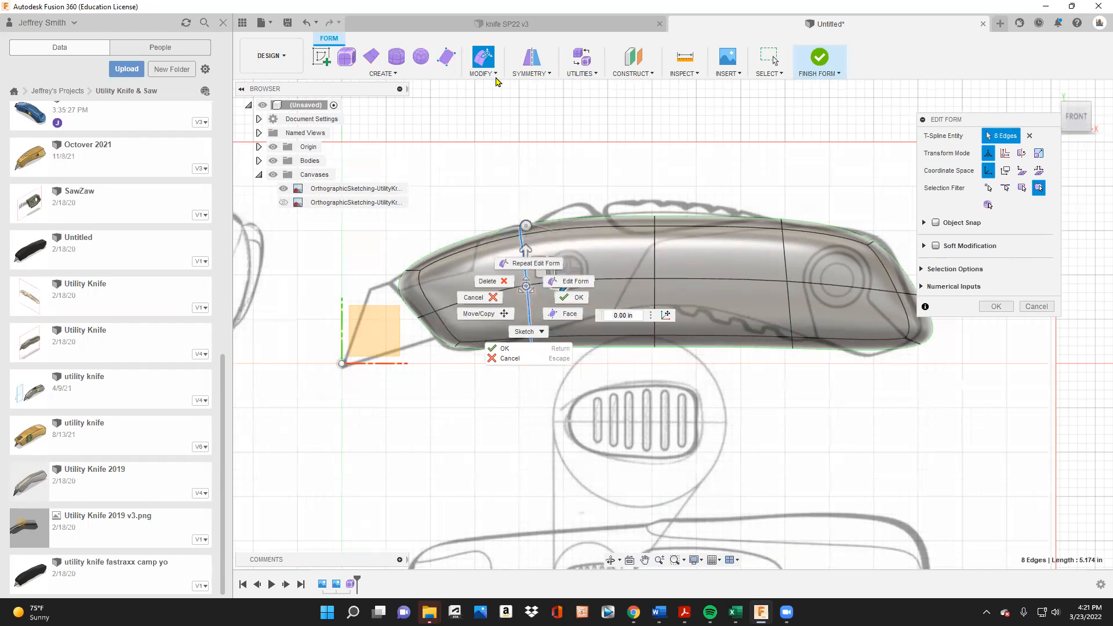
click(491, 75)
click(494, 74)
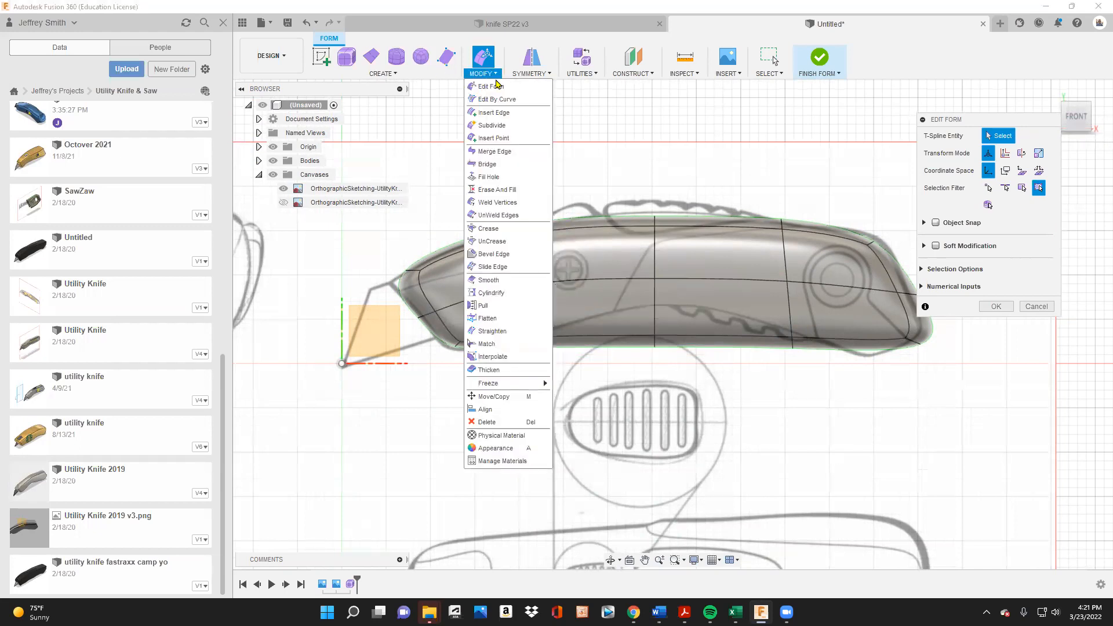
click(529, 299)
double_click(523, 262)
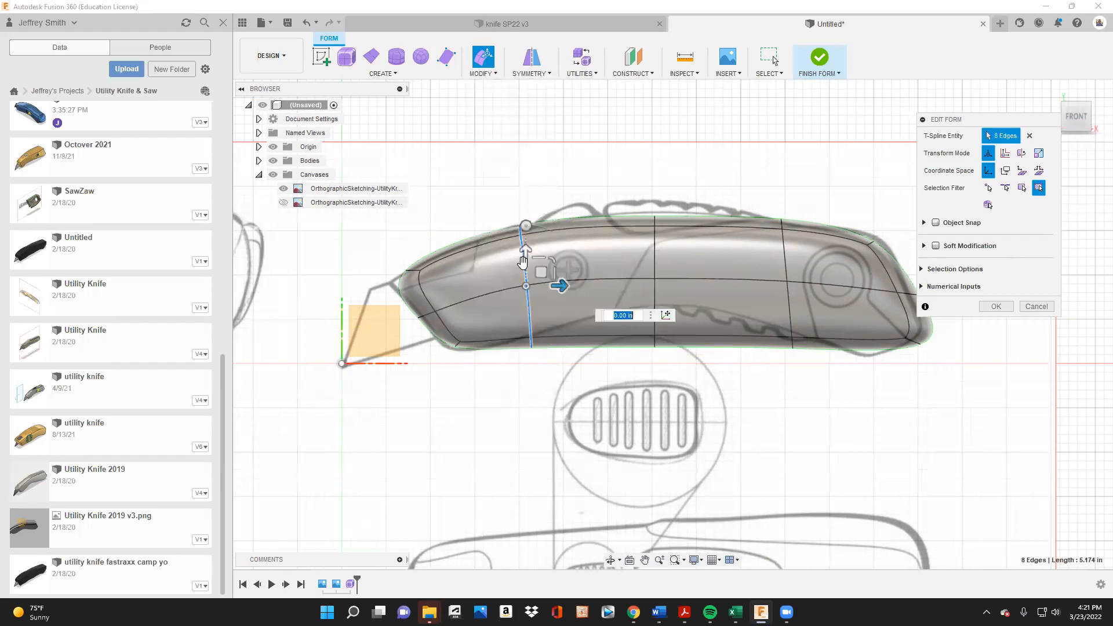
click(494, 75)
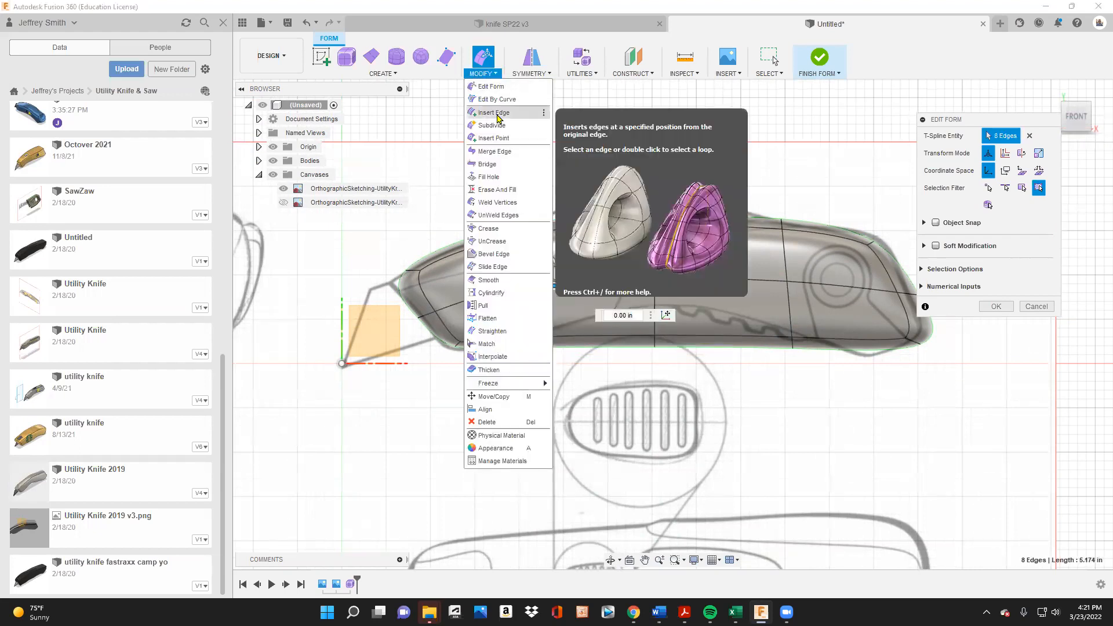
click(496, 113)
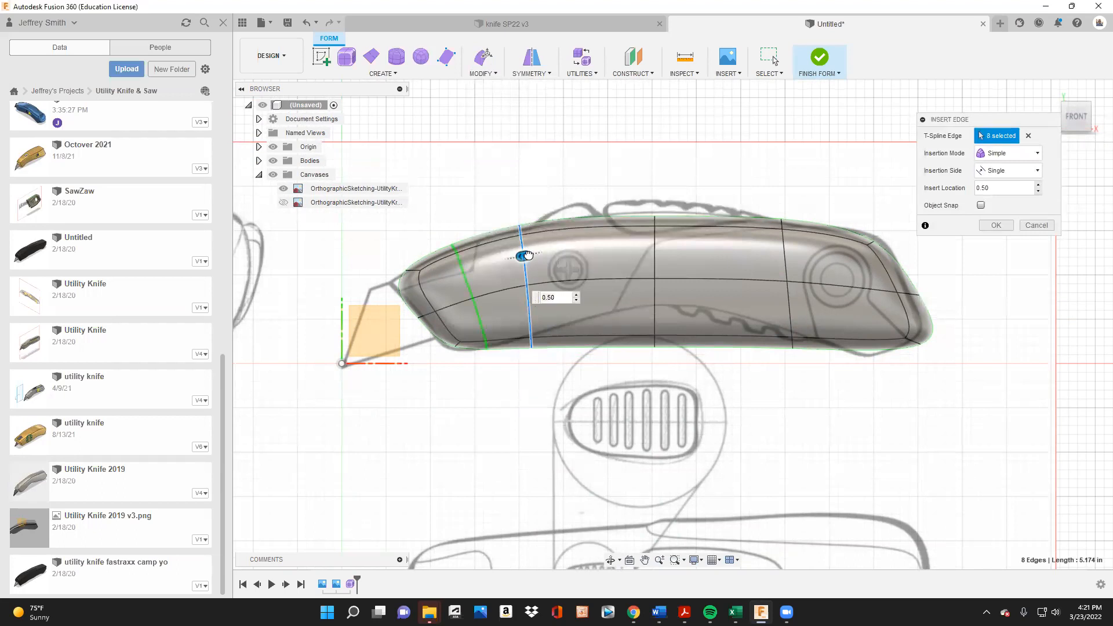
drag(523, 253, 664, 250)
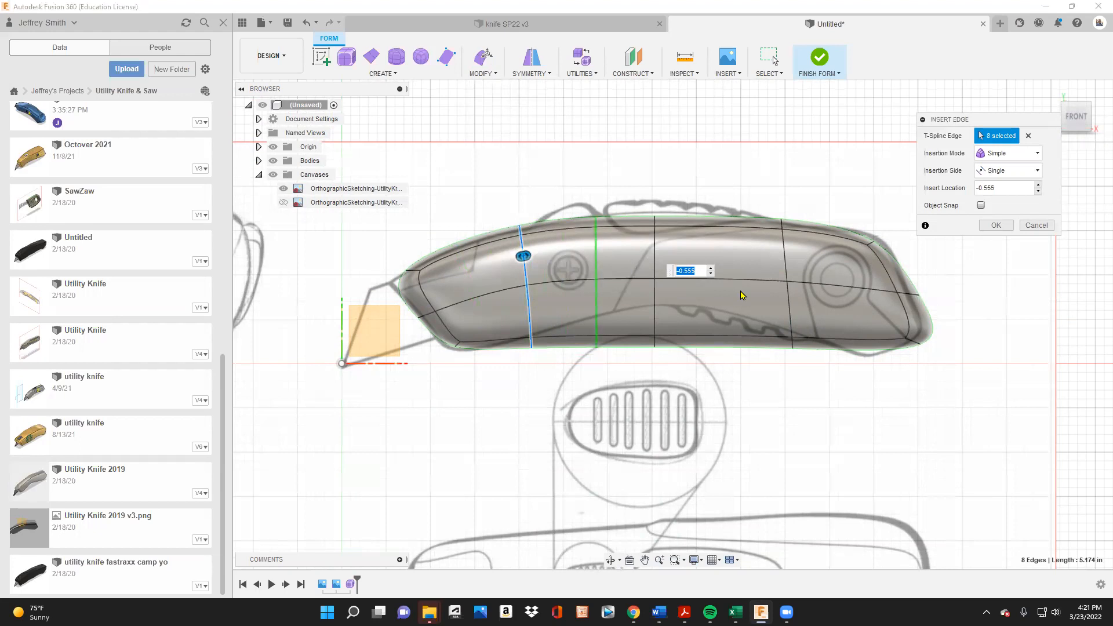
click(996, 226)
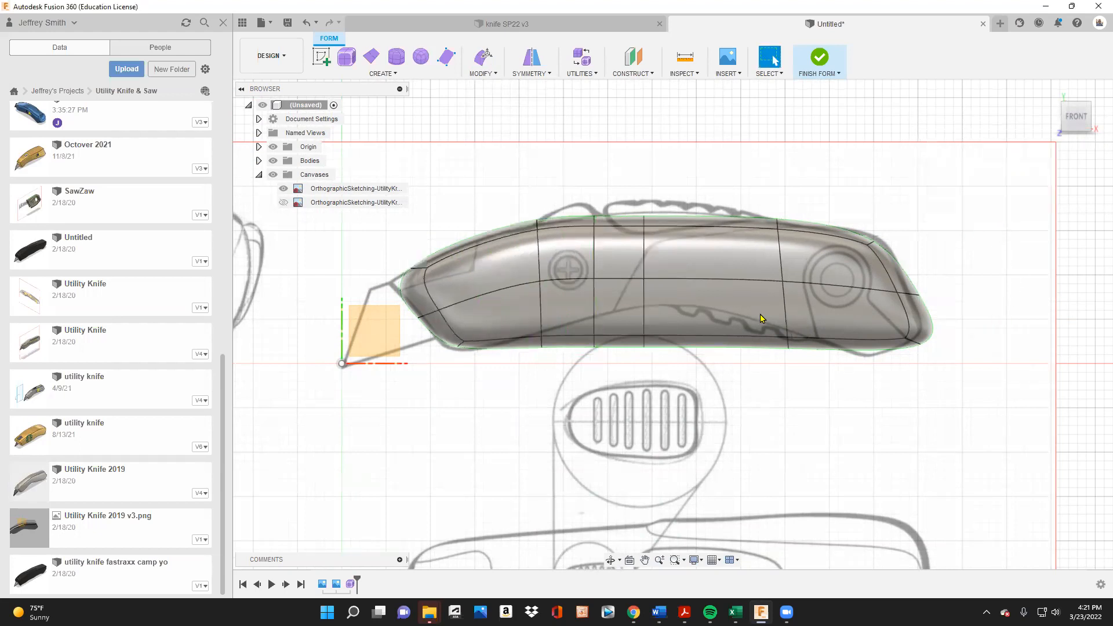
click(615, 341)
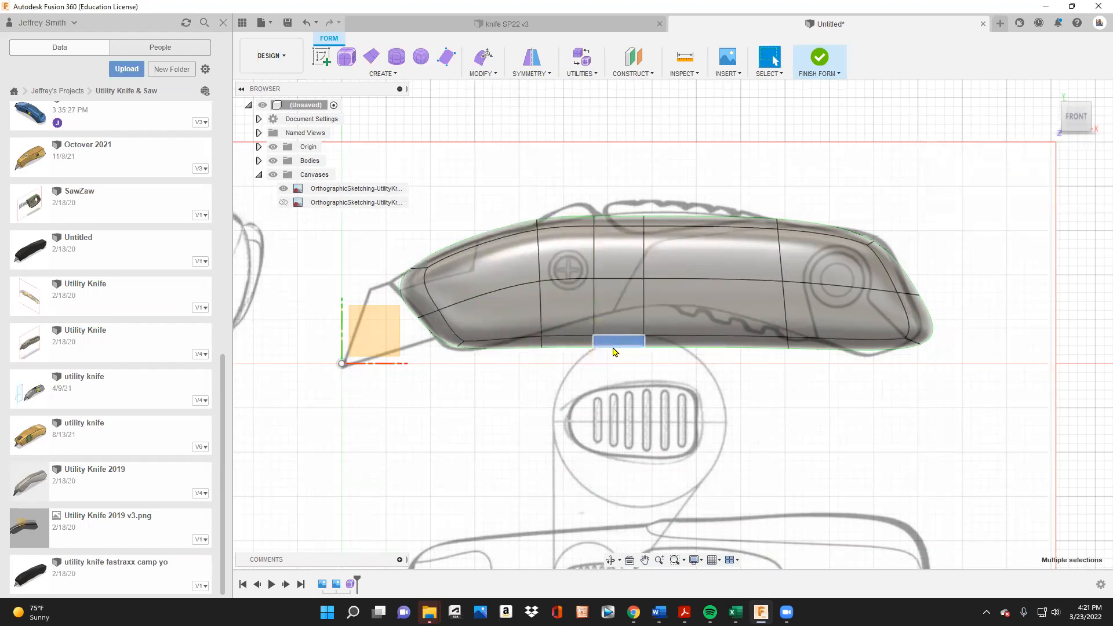
drag(623, 307, 659, 355)
drag(659, 351, 627, 314)
click(718, 397)
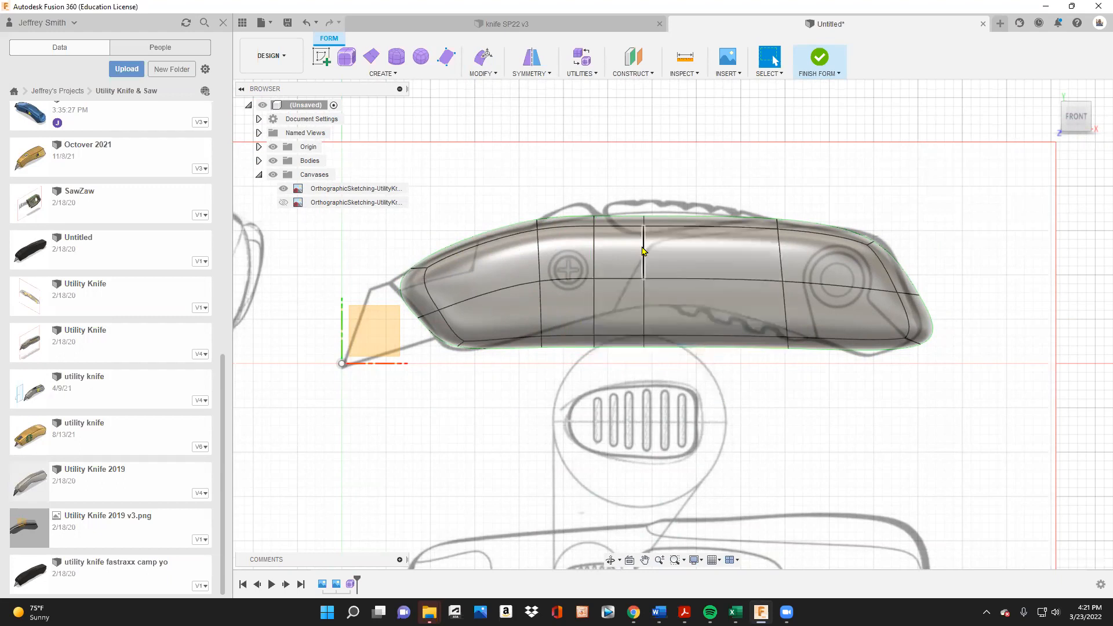
- Insert an edge loop between the middle and rear loops of the body, at location -0.437 from the middle loop
double_click(644, 250)
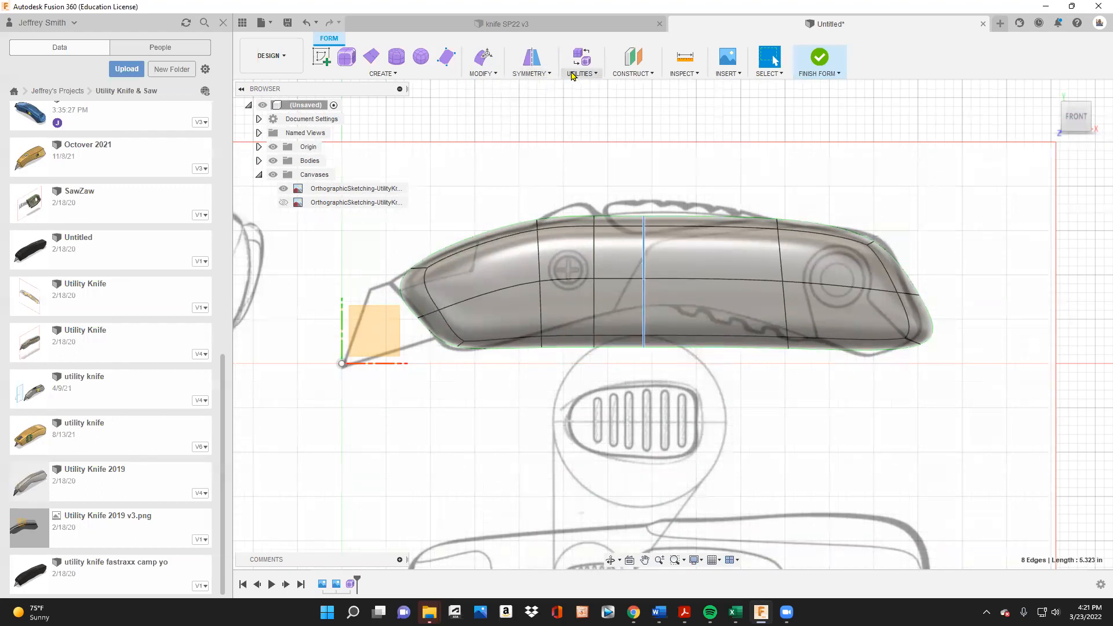
click(488, 73)
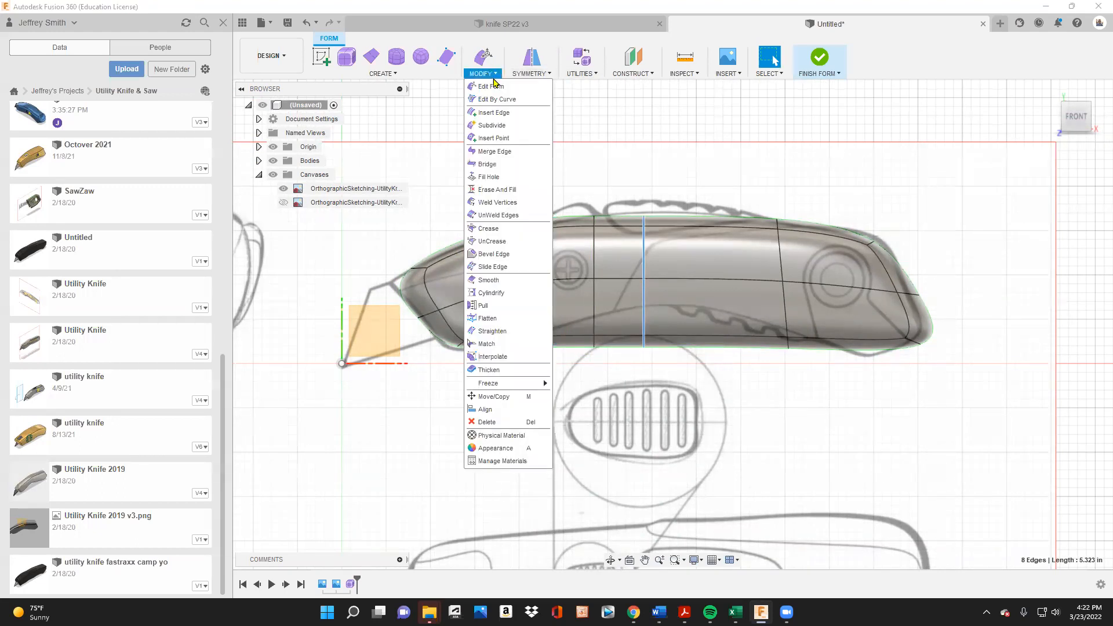
click(513, 116)
drag(646, 248, 733, 249)
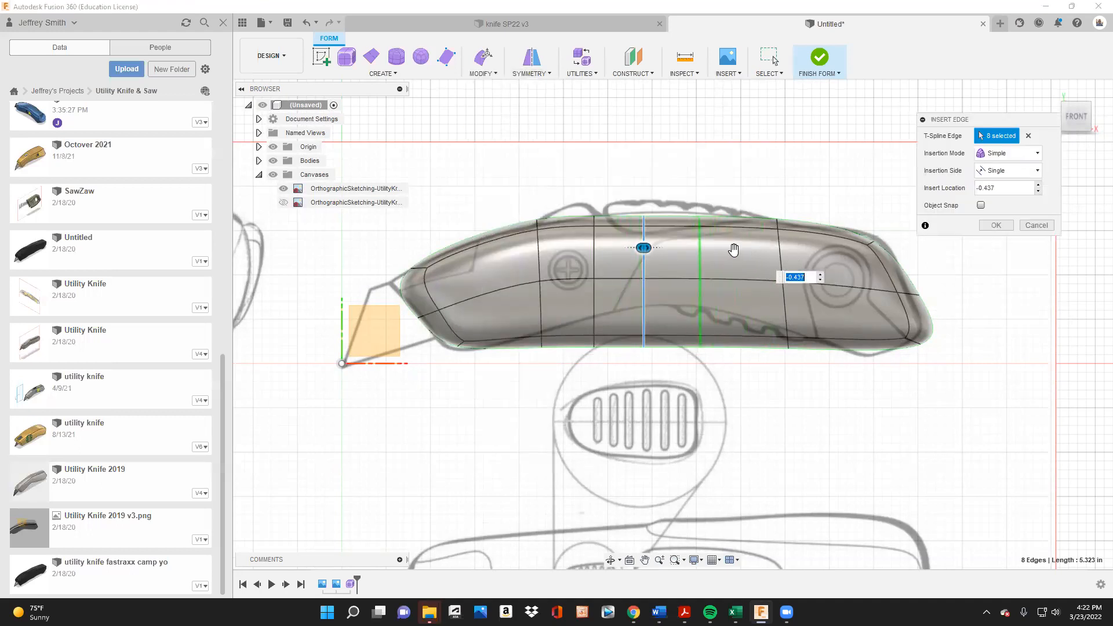
click(994, 226)
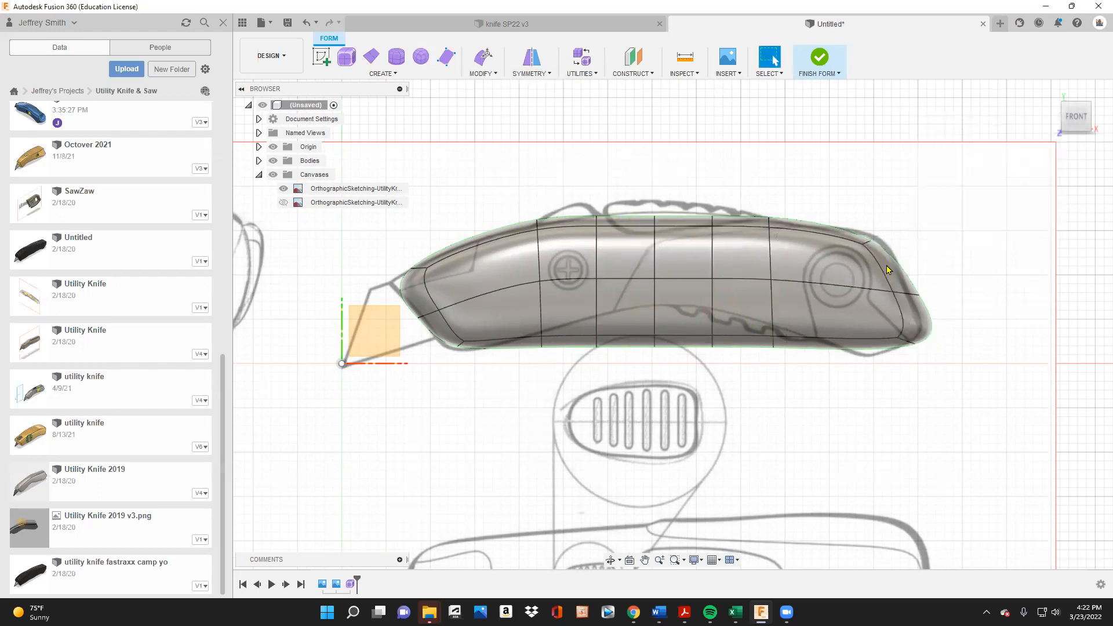
- Move the lower middle faces about -0.078 in in X and 0.34 in in Y to arch the handle's underside
click(646, 328)
right_click(655, 338)
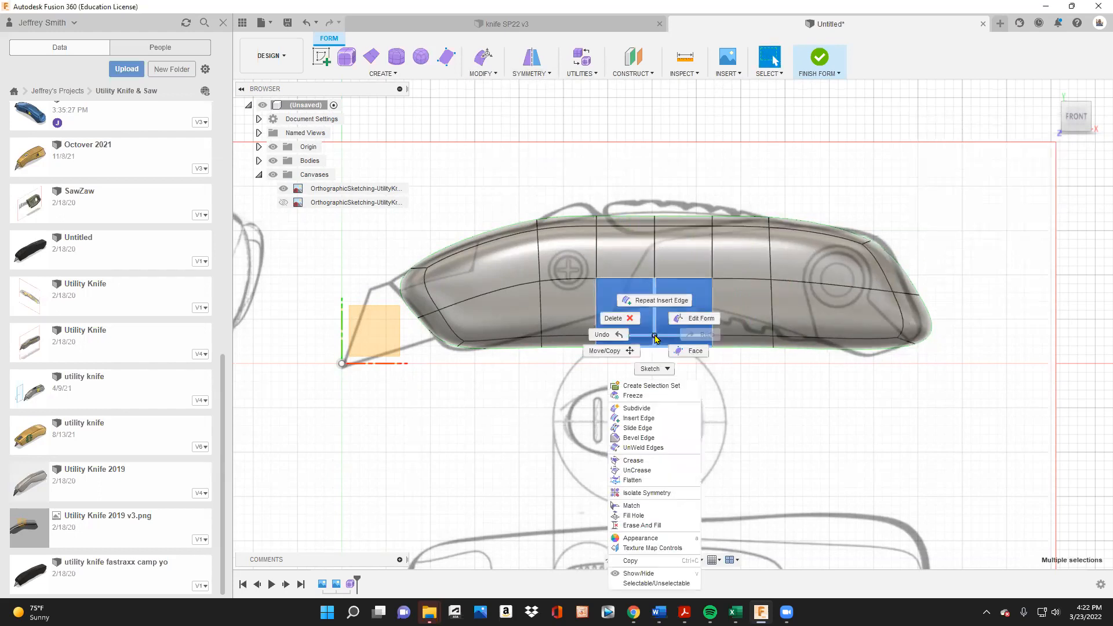
click(695, 316)
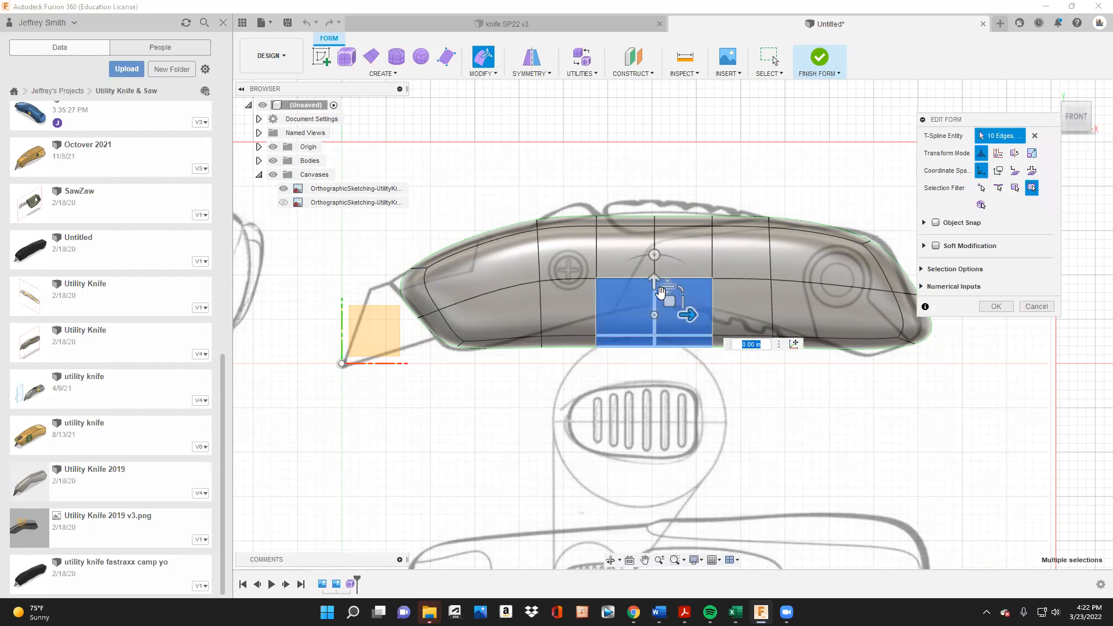
drag(671, 294, 662, 270)
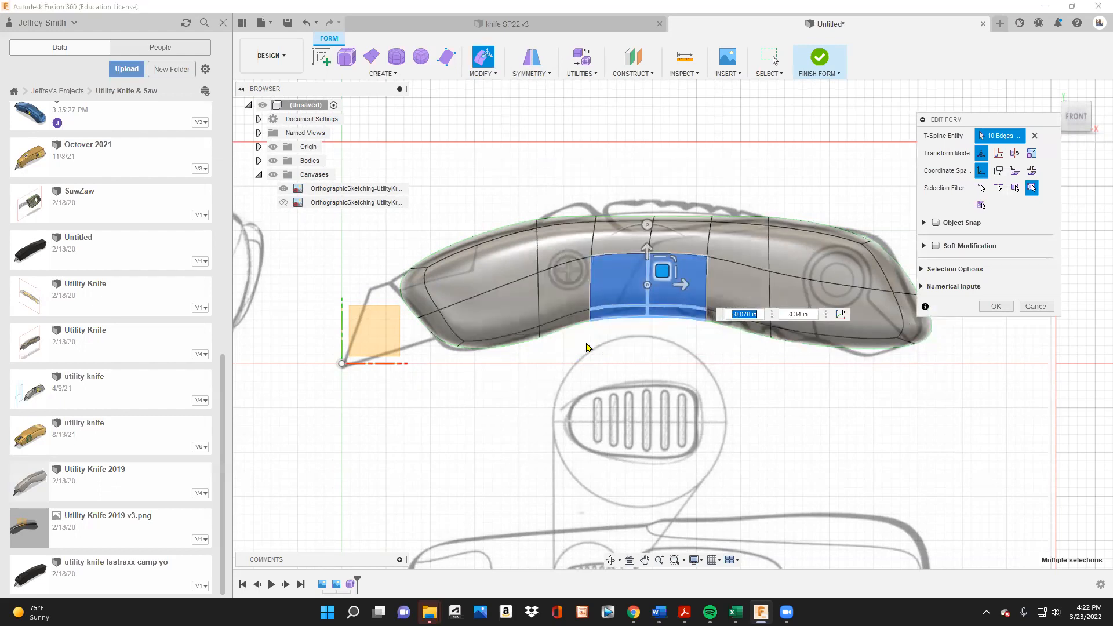
click(631, 182)
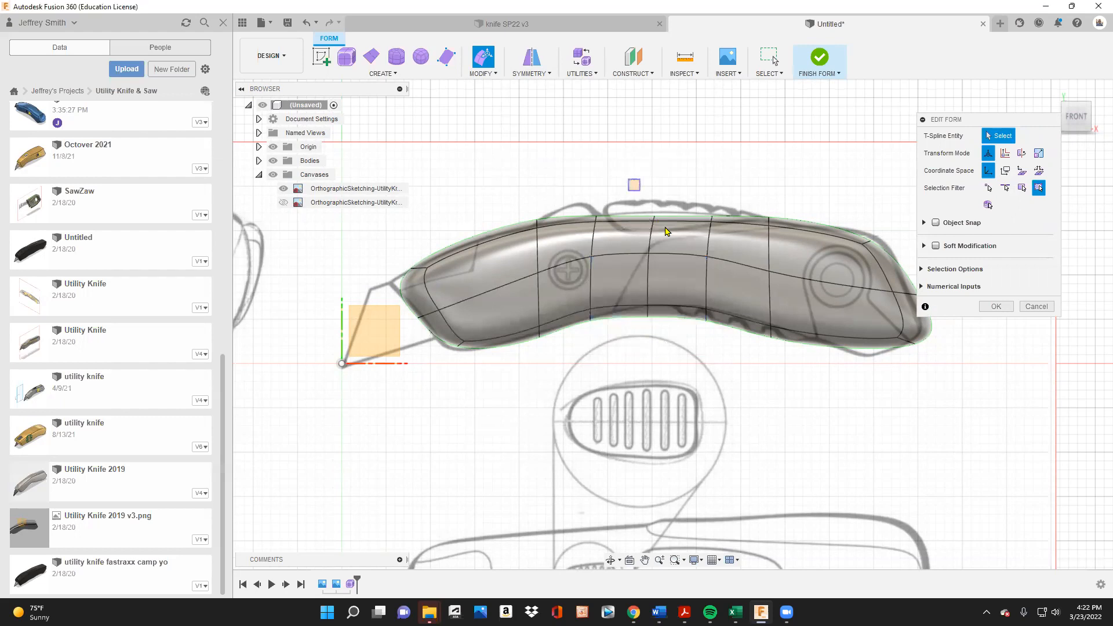
- Finish the form and show the plan-view canvas against the body from above
click(665, 231)
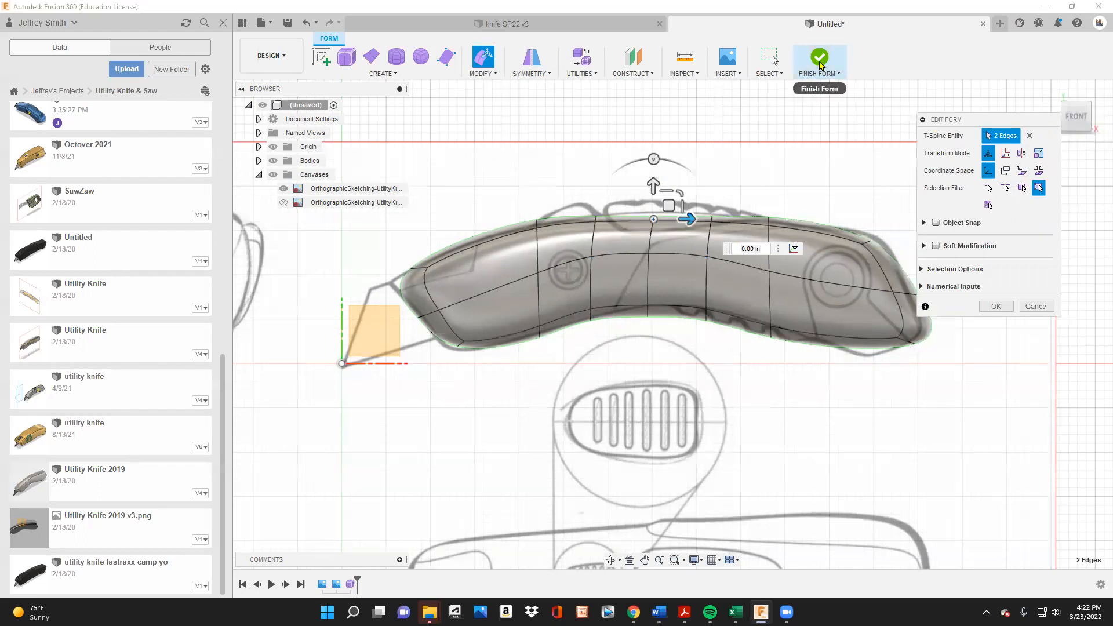
click(819, 63)
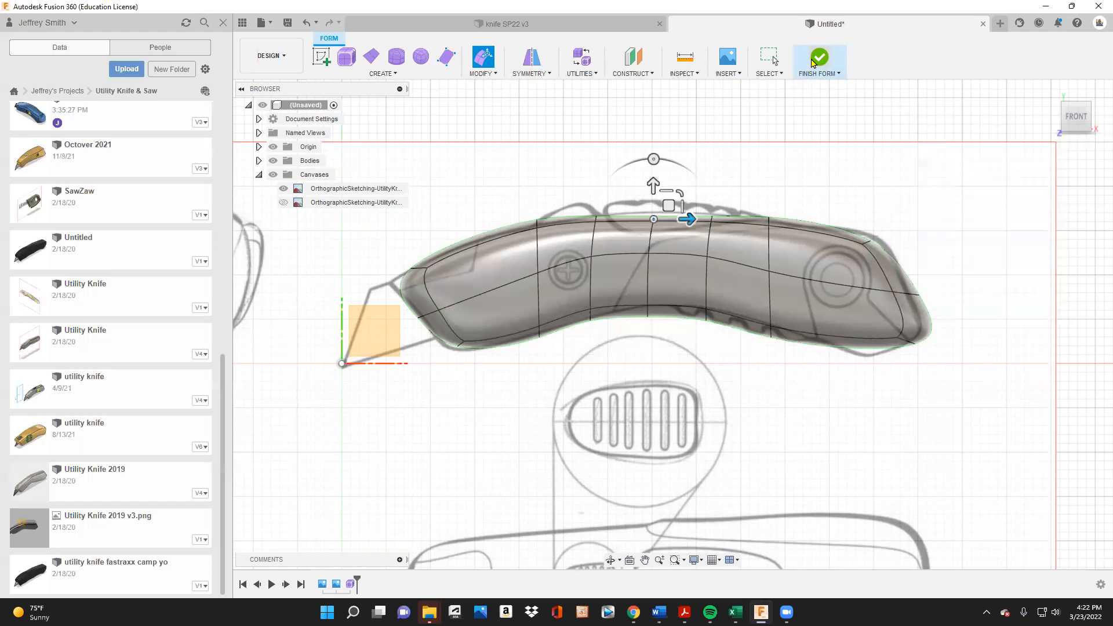
click(822, 62)
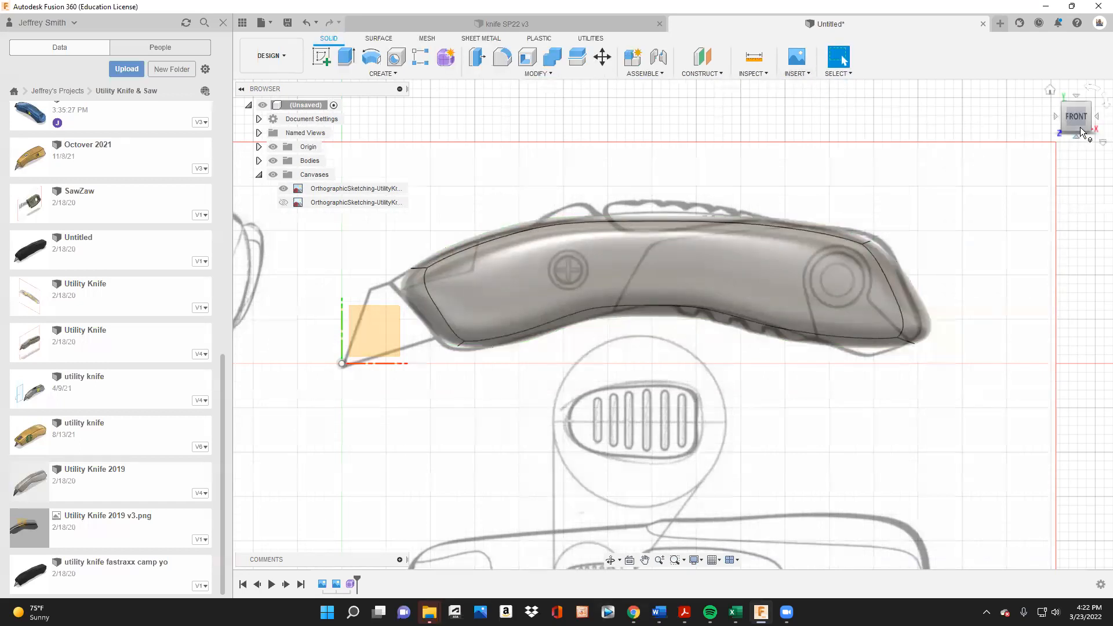
drag(1075, 135, 1079, 108)
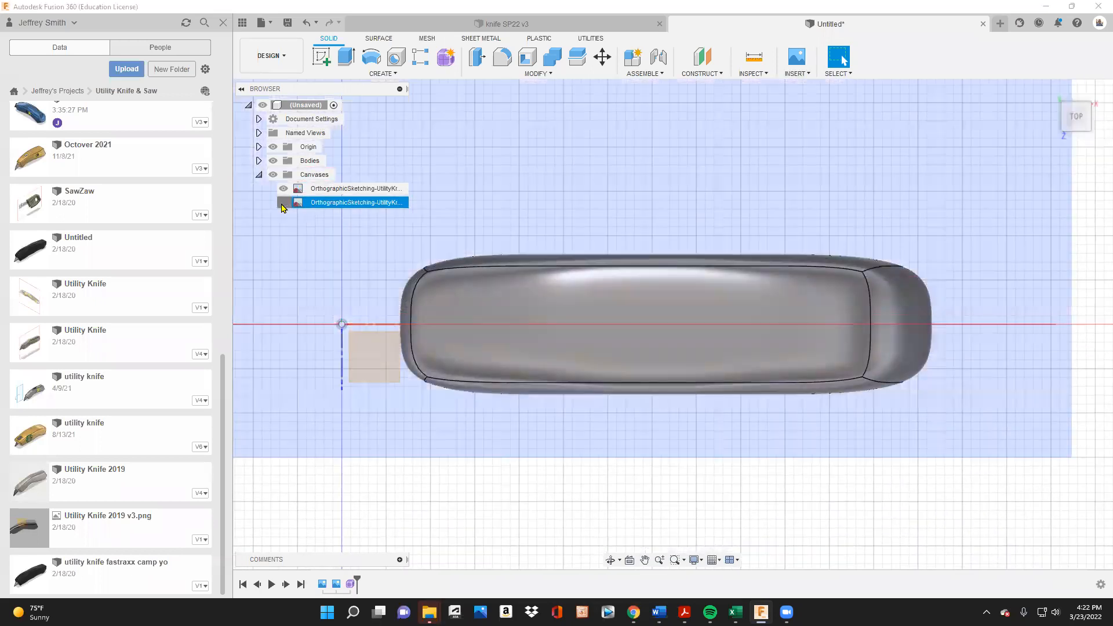
click(283, 203)
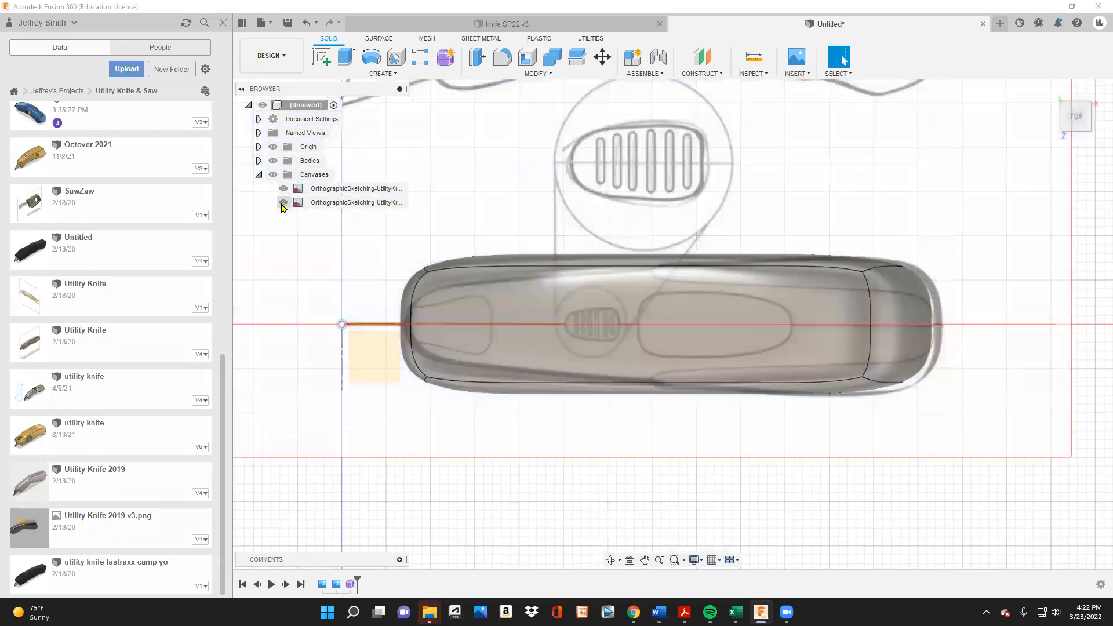
right_click(351, 584)
click(368, 591)
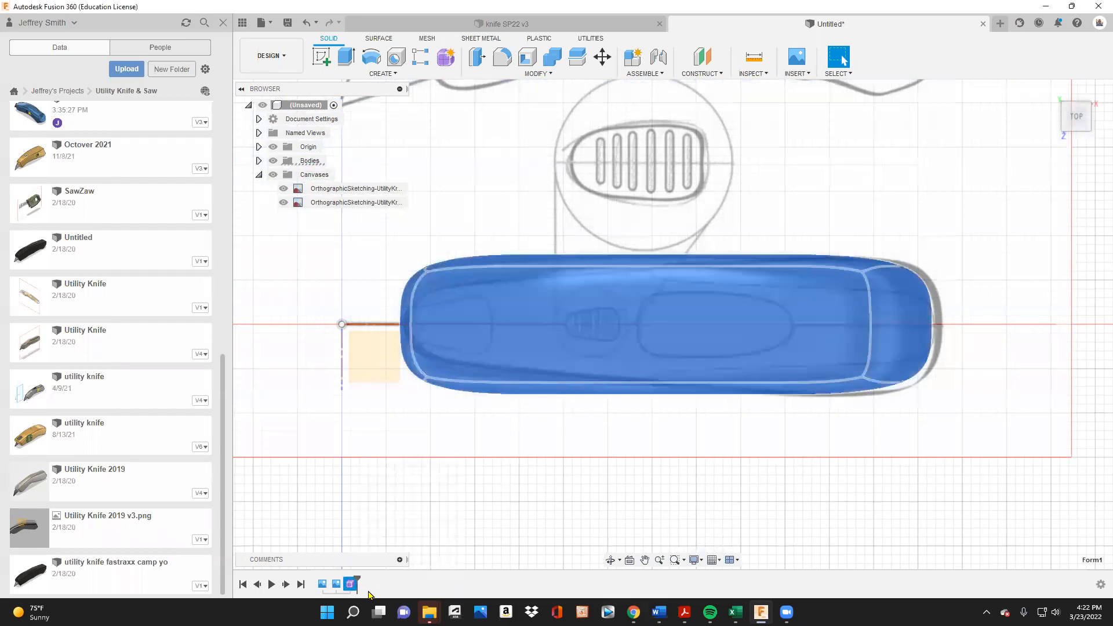
drag(359, 577, 343, 579)
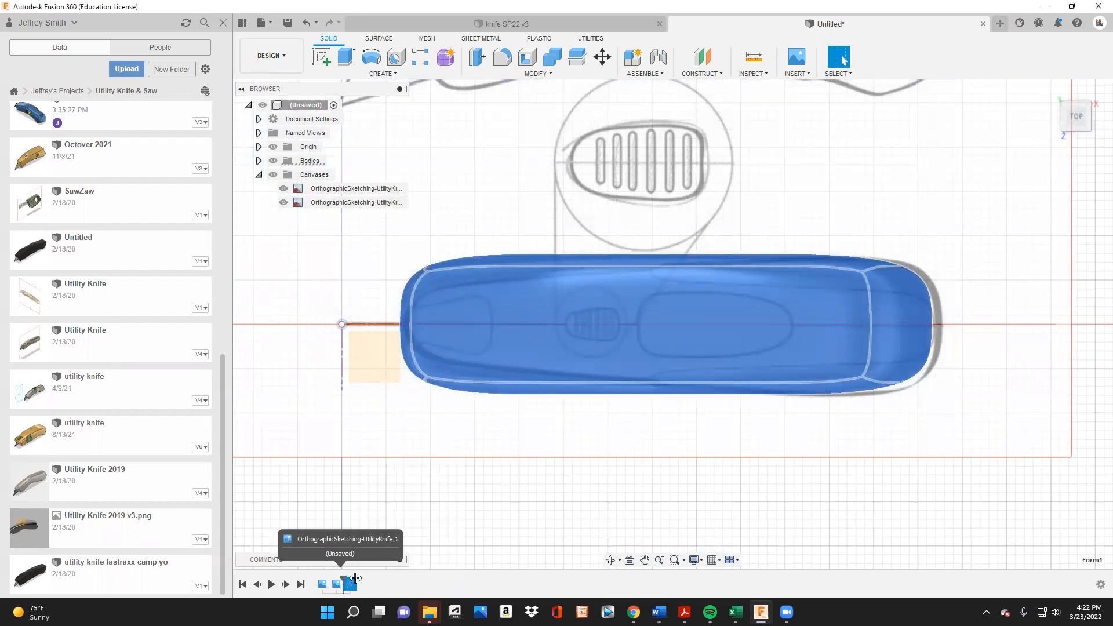
drag(344, 578, 355, 578)
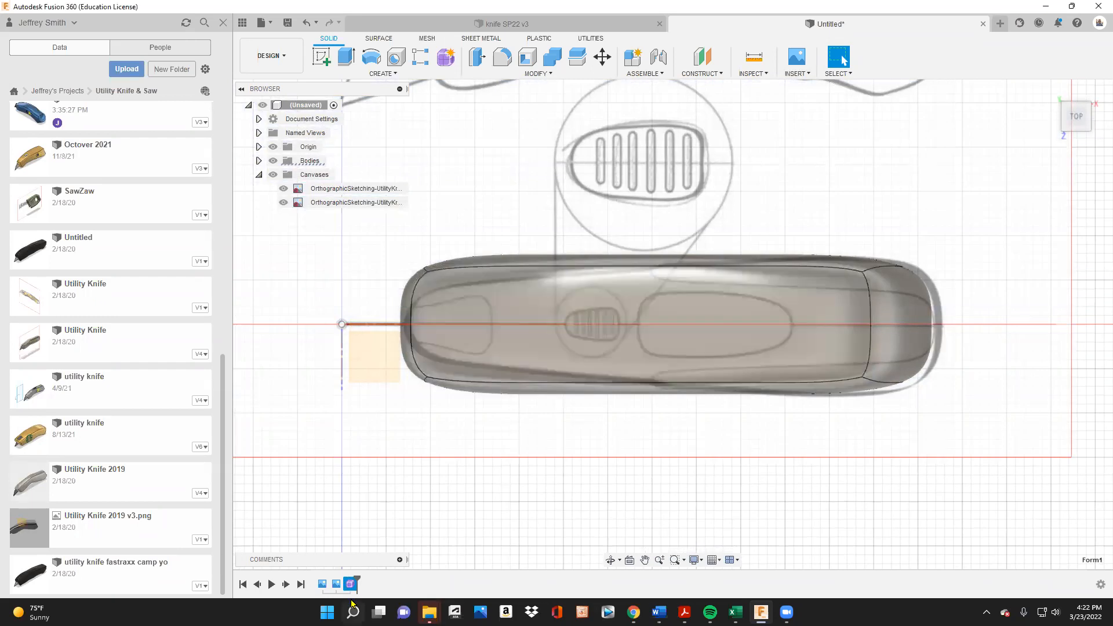
- Reopen the form for editing and move the nose's side corner edges inward to taper the front to the plan-view outline
right_click(353, 587)
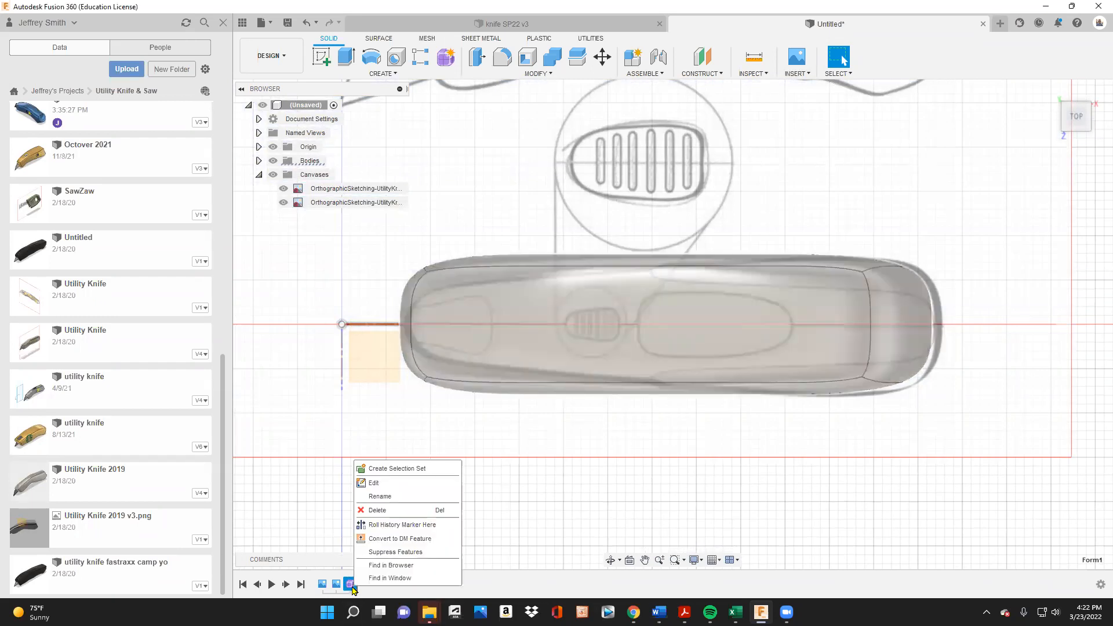
click(386, 488)
drag(471, 281, 475, 283)
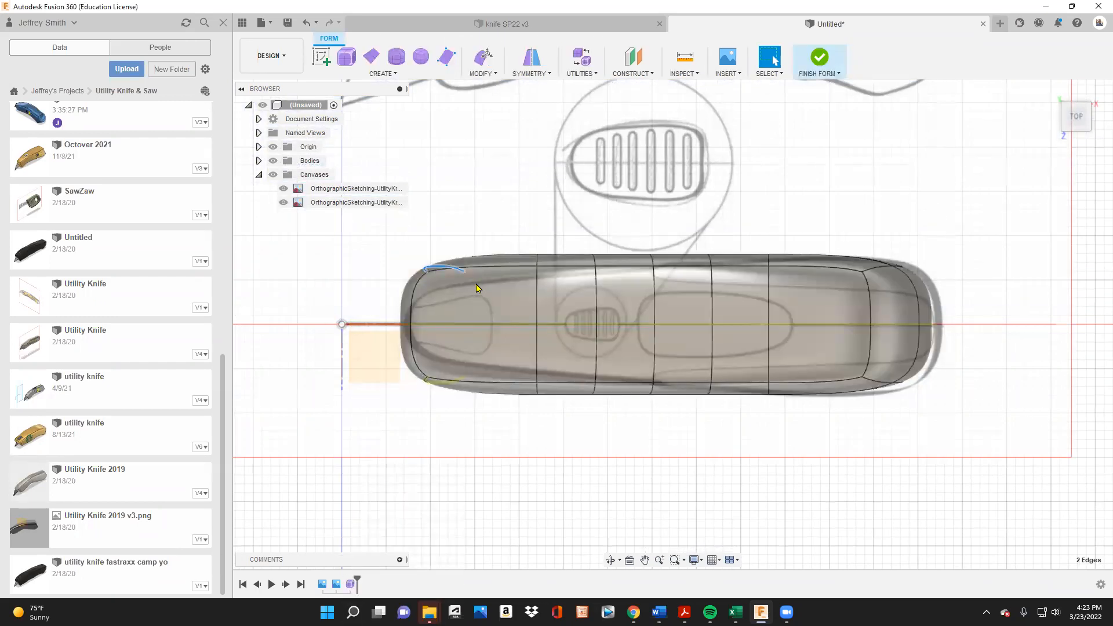
right_click(423, 276)
click(468, 253)
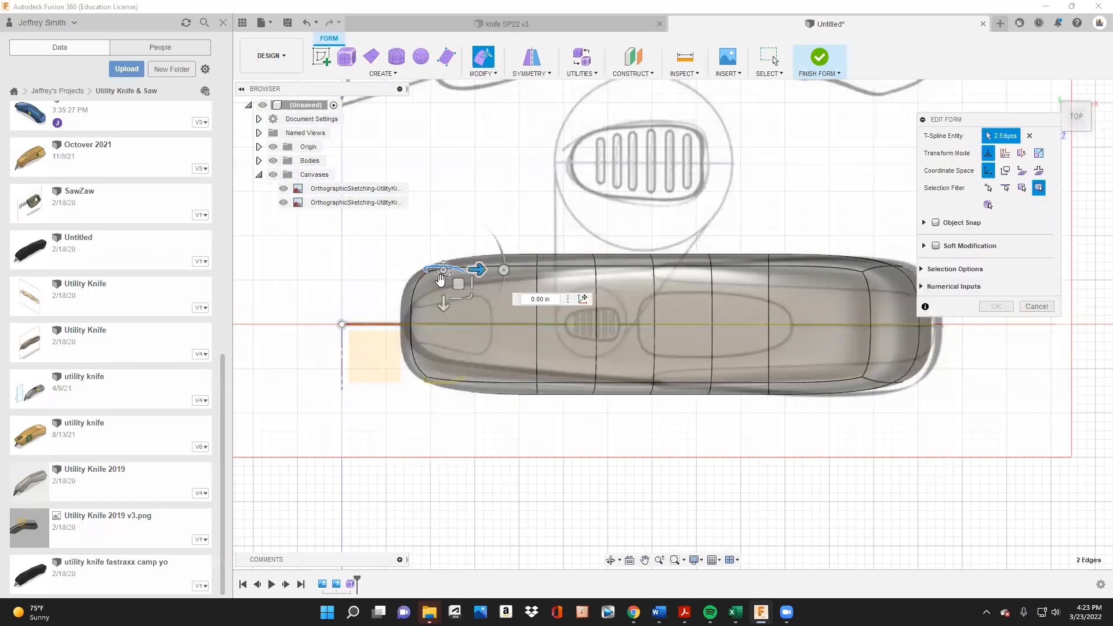
drag(458, 283, 466, 320)
- Move the first loop's side edges about -0.072, 0.052 in (X, Z), the second's 0.02, 0.033 in, then the first's -0.50, 0.112 in
drag(506, 234, 547, 284)
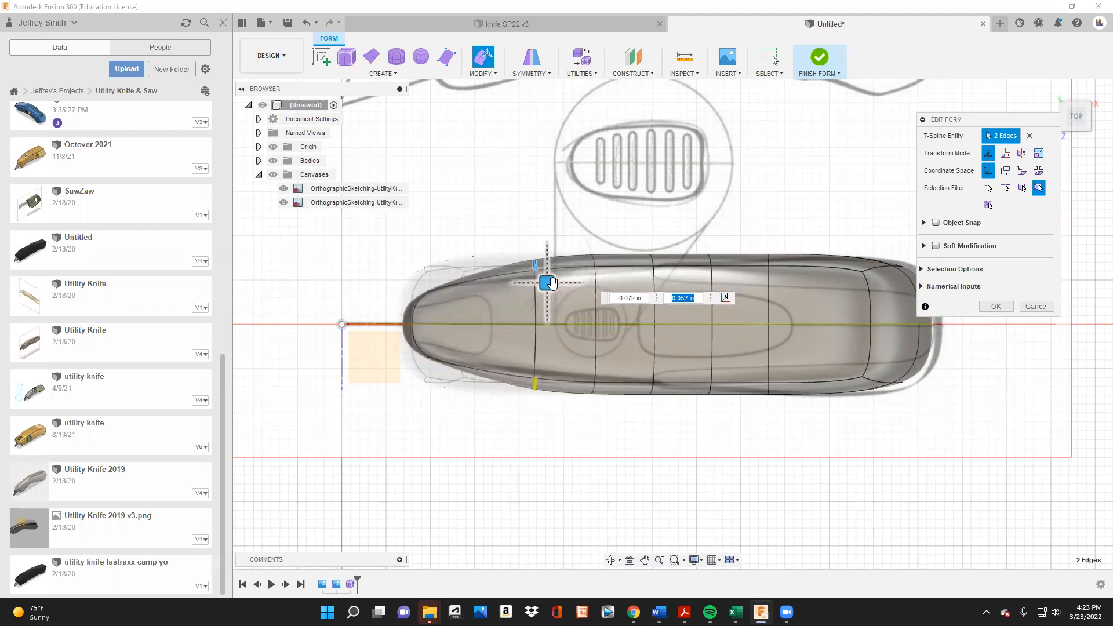
drag(571, 239, 608, 282)
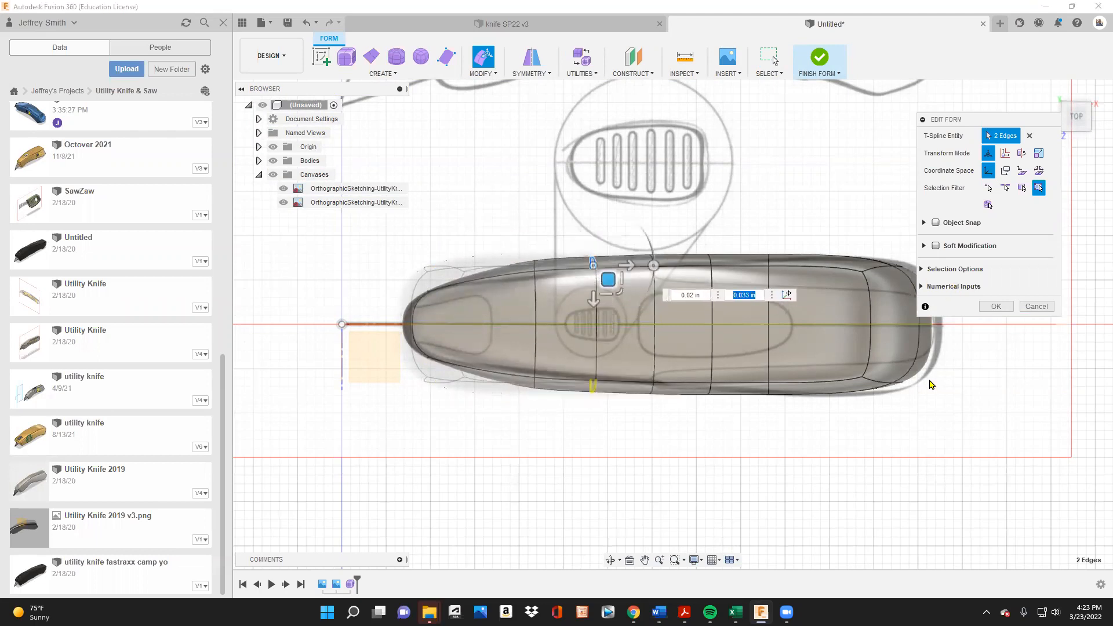
scroll(927, 384, up, 1)
drag(478, 235, 458, 280)
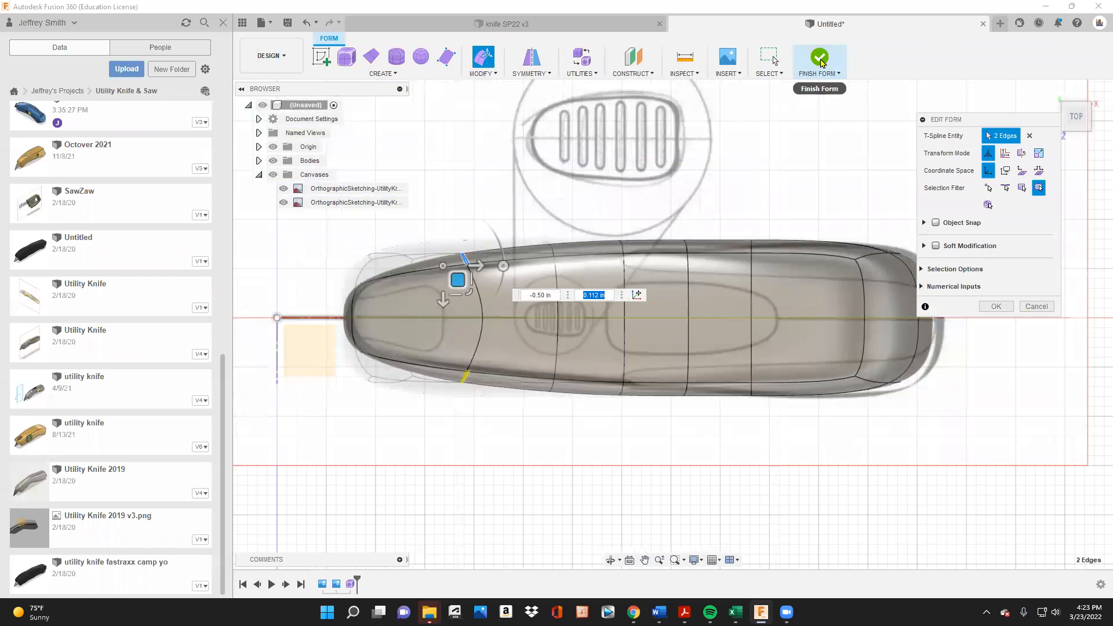
- Finish the form and hide the side-view canvas from the front view
click(823, 61)
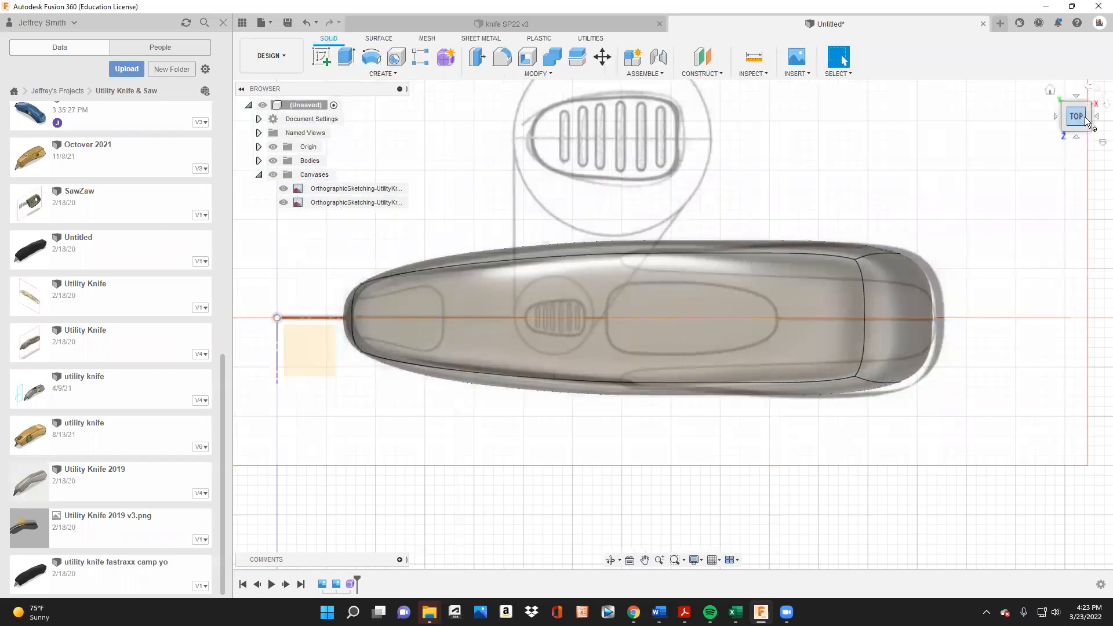
click(1086, 123)
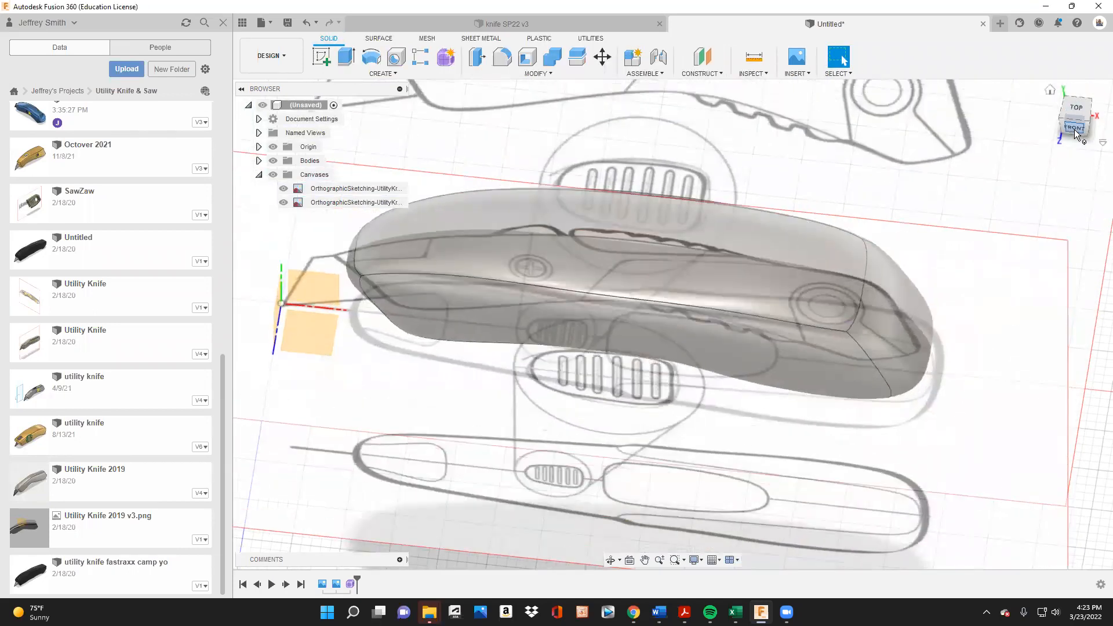
click(1073, 130)
click(284, 190)
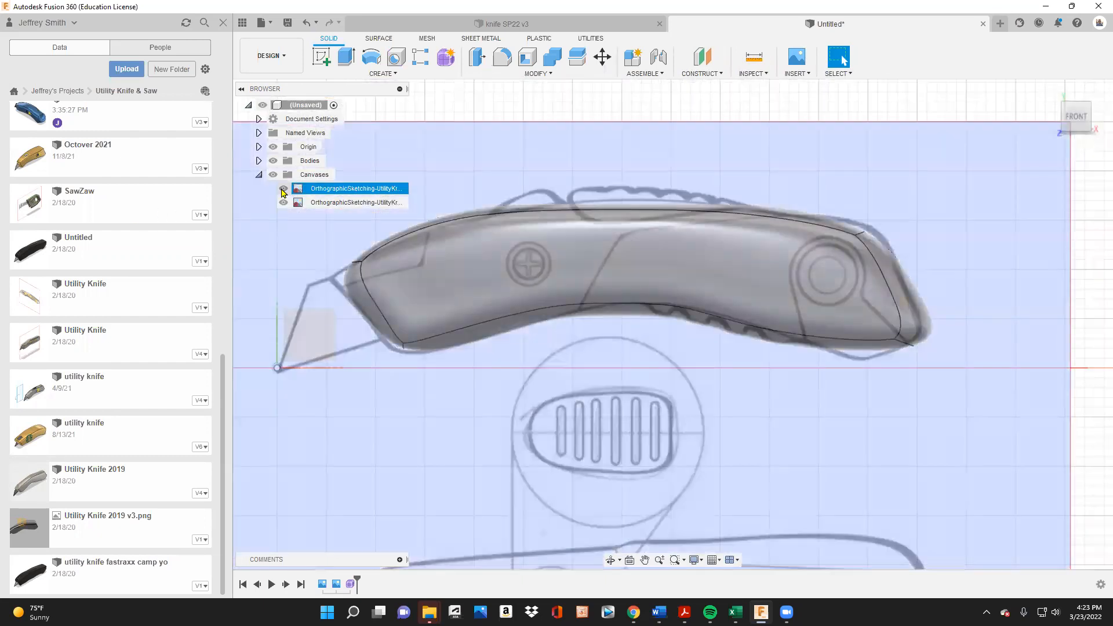
- Hide both canvases to inspect the bare body from the front, and show the side-view canvas again
click(283, 189)
click(283, 202)
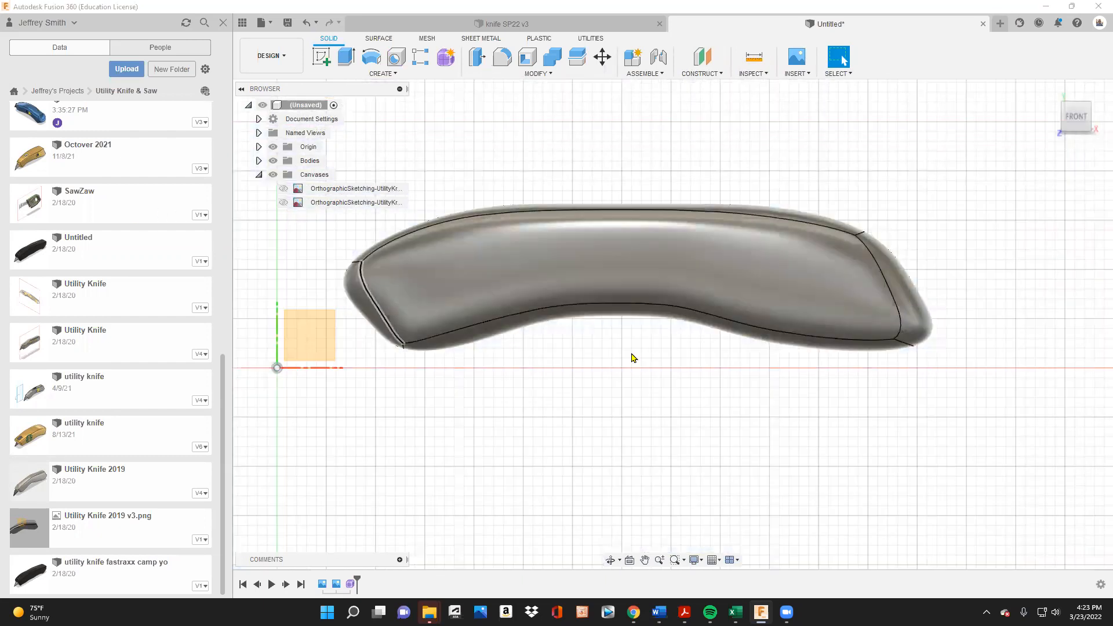
drag(1080, 123, 1093, 128)
click(1078, 120)
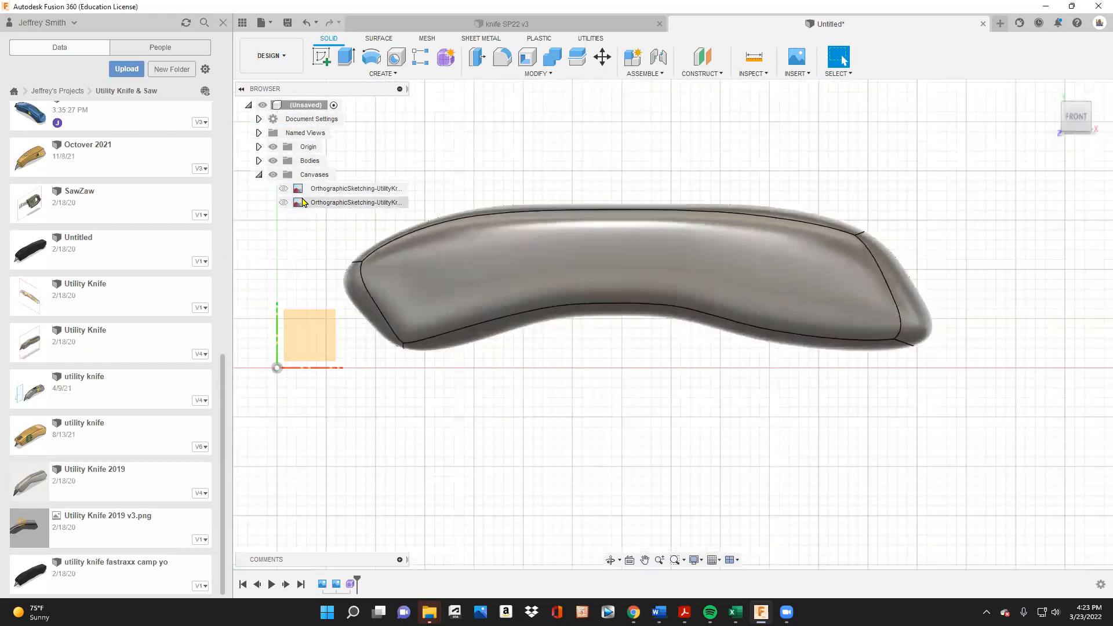
click(284, 189)
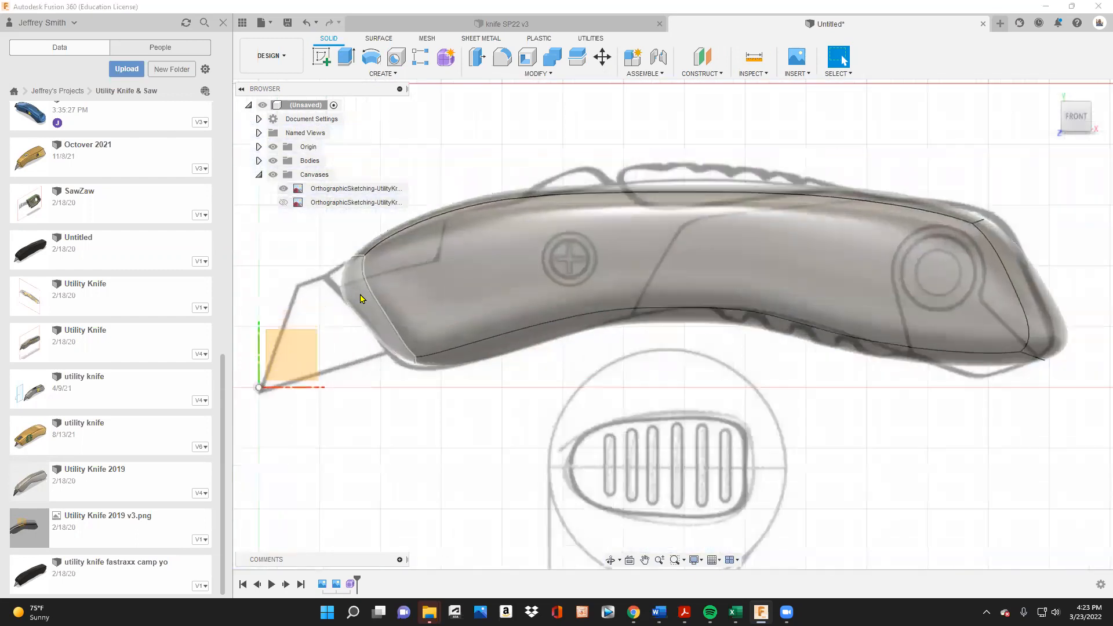
scroll(296, 337, up, 3)
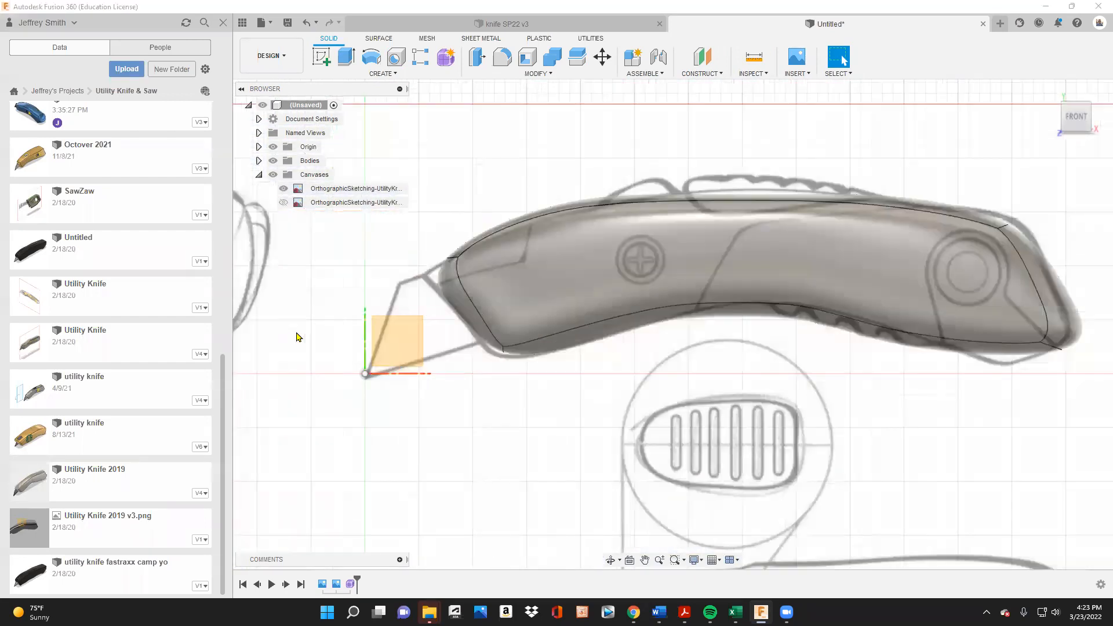
scroll(453, 335, down, 1)
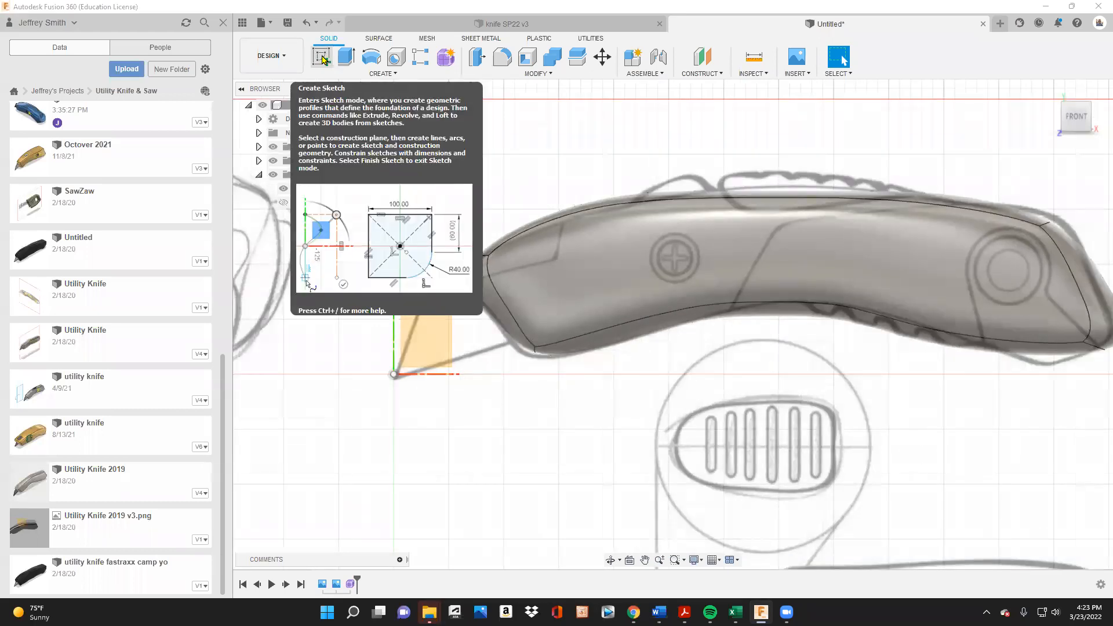
- Sketch a closed four-sided blade profile on the front plane, tracing the canvas blade and extending into the body's nose, and finish the sketch
click(322, 58)
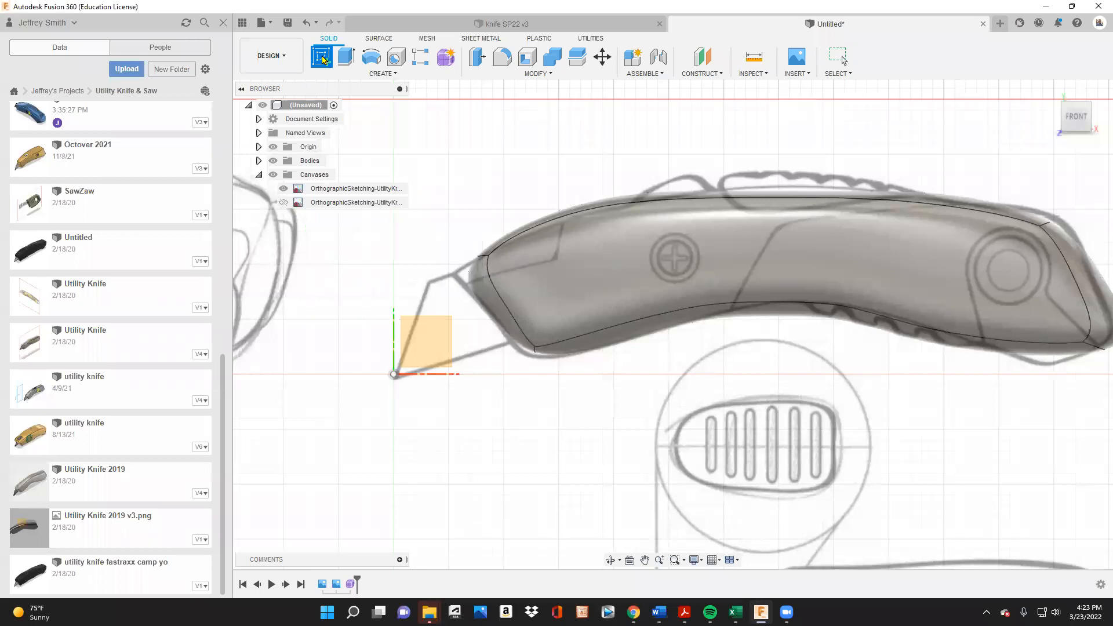
click(429, 342)
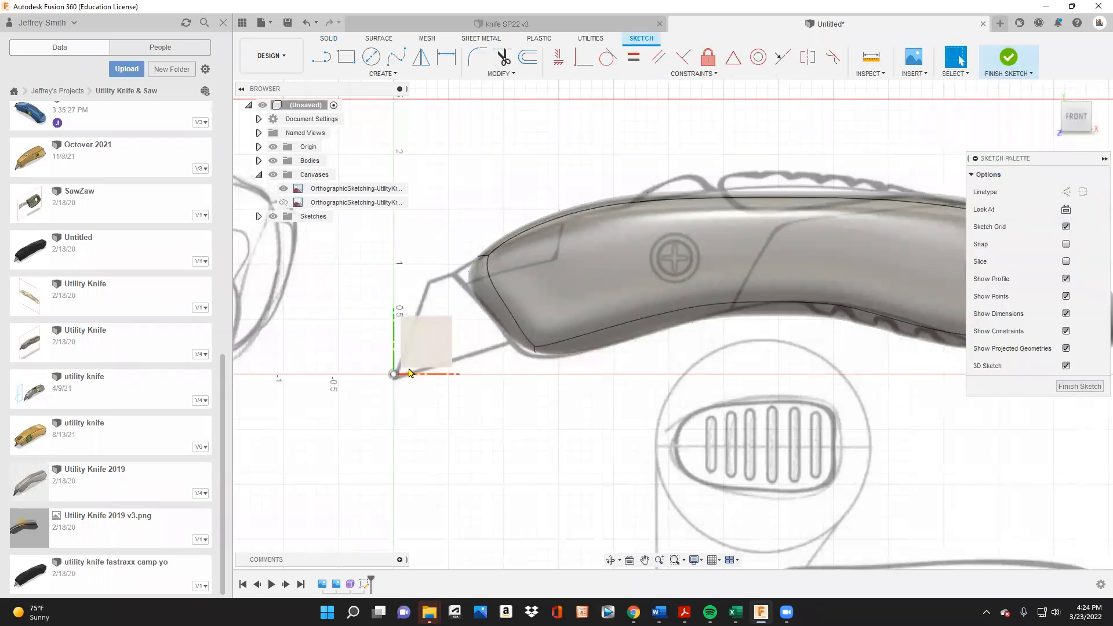
click(318, 57)
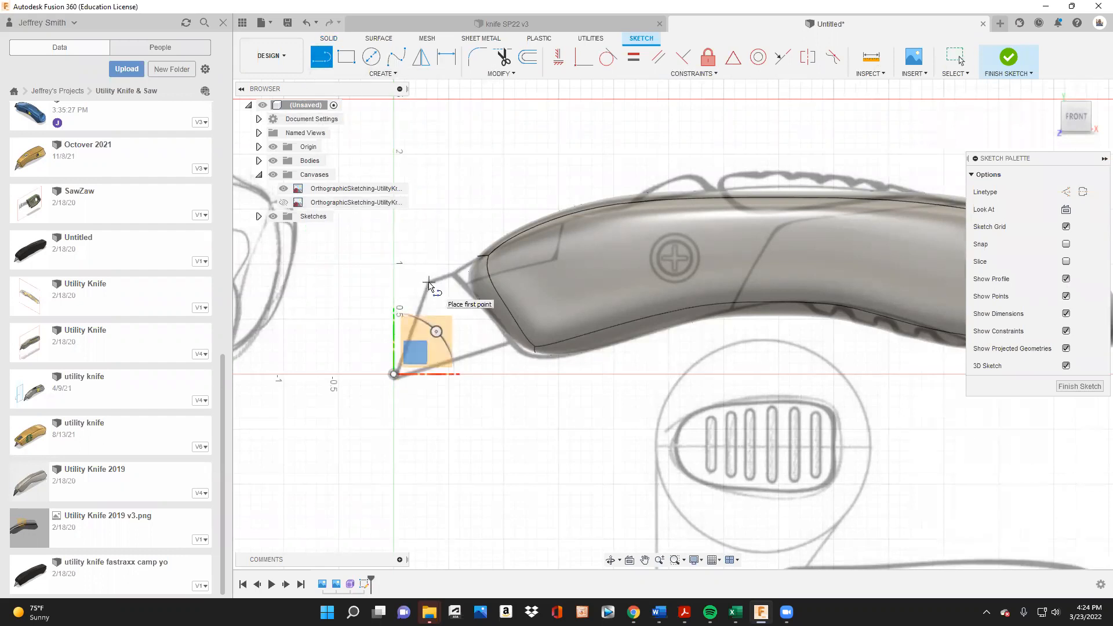
click(428, 282)
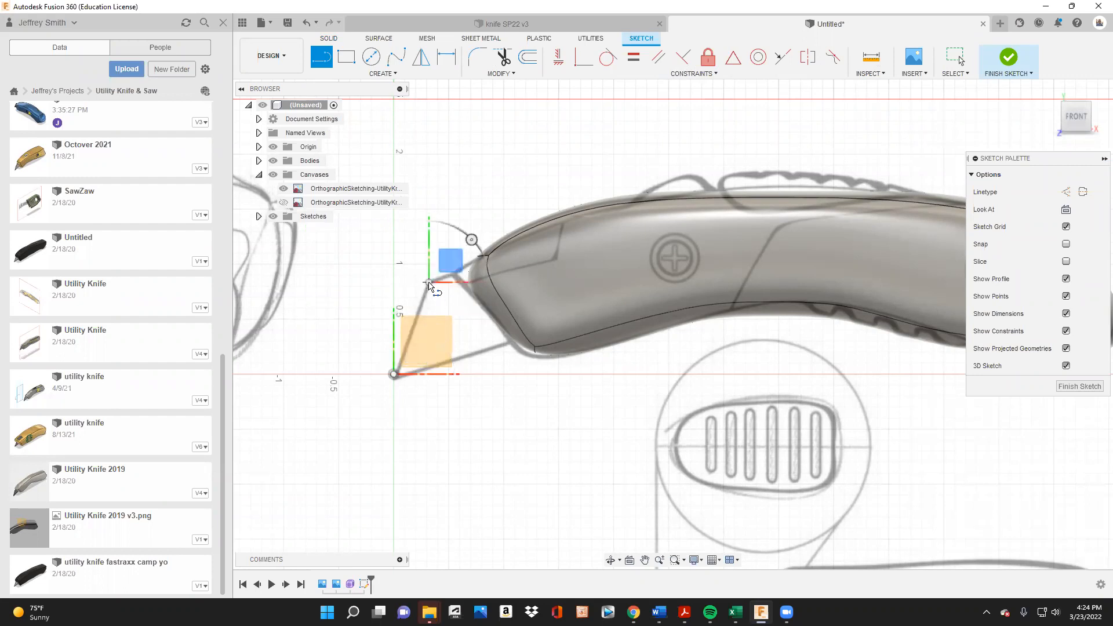
click(394, 374)
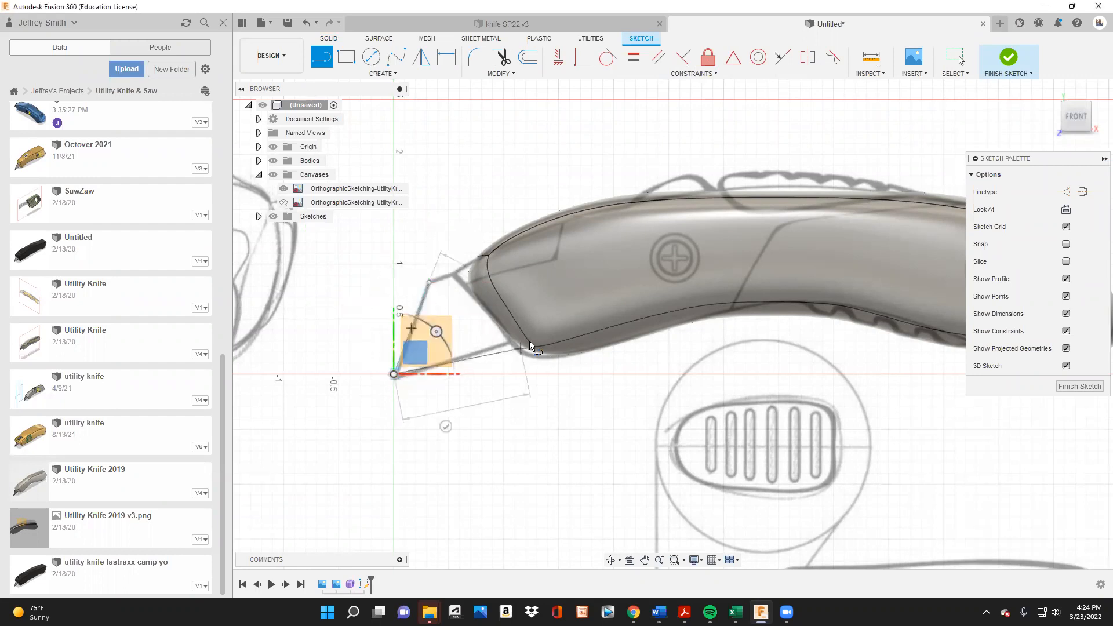
click(609, 316)
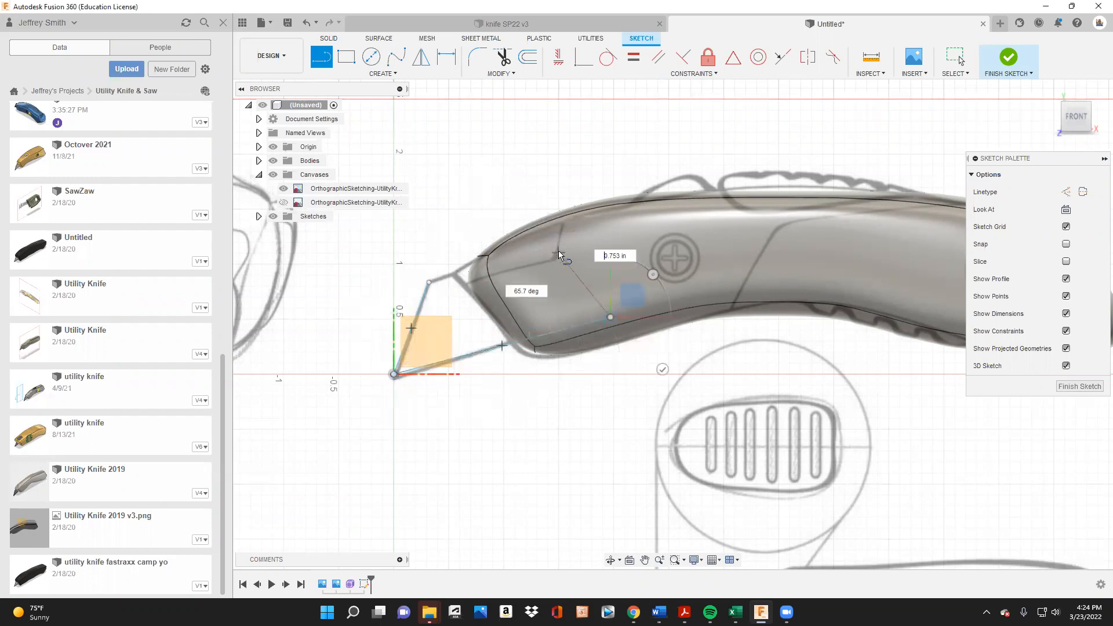
click(545, 254)
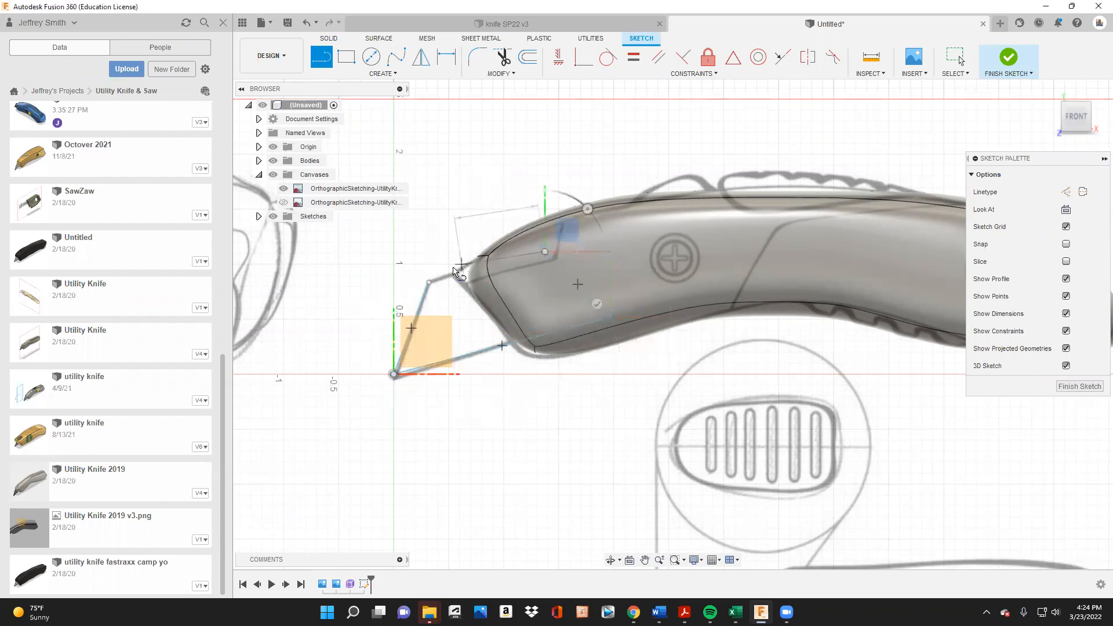
click(429, 284)
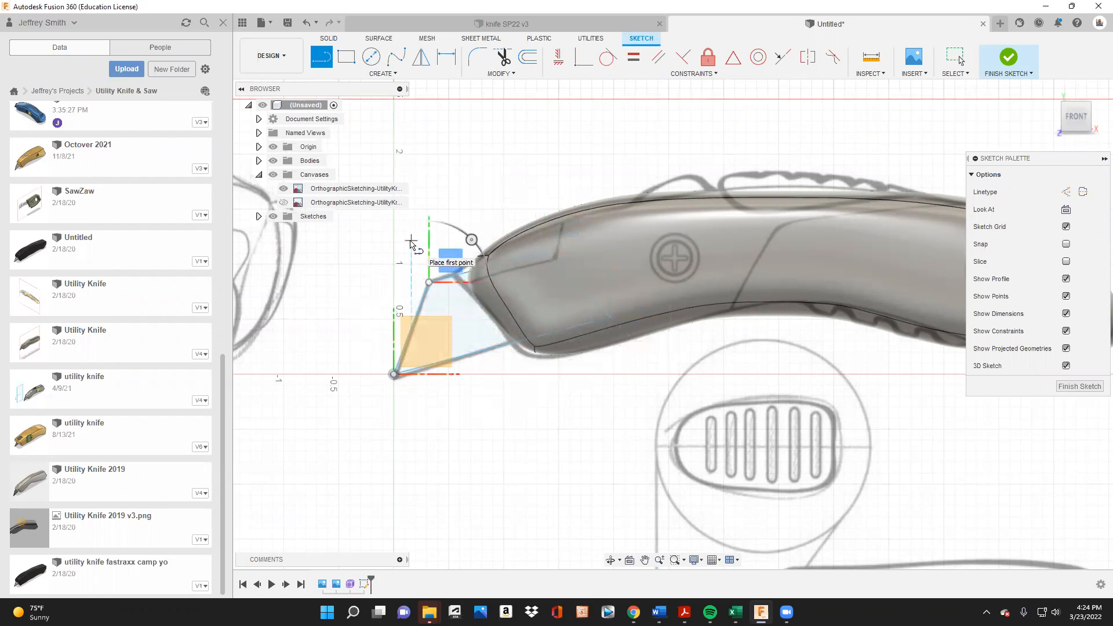
mouse_move(1008, 159)
mouse_down()
mouse_move(882, 73)
mouse_move(807, 125)
mouse_up()
click(881, 356)
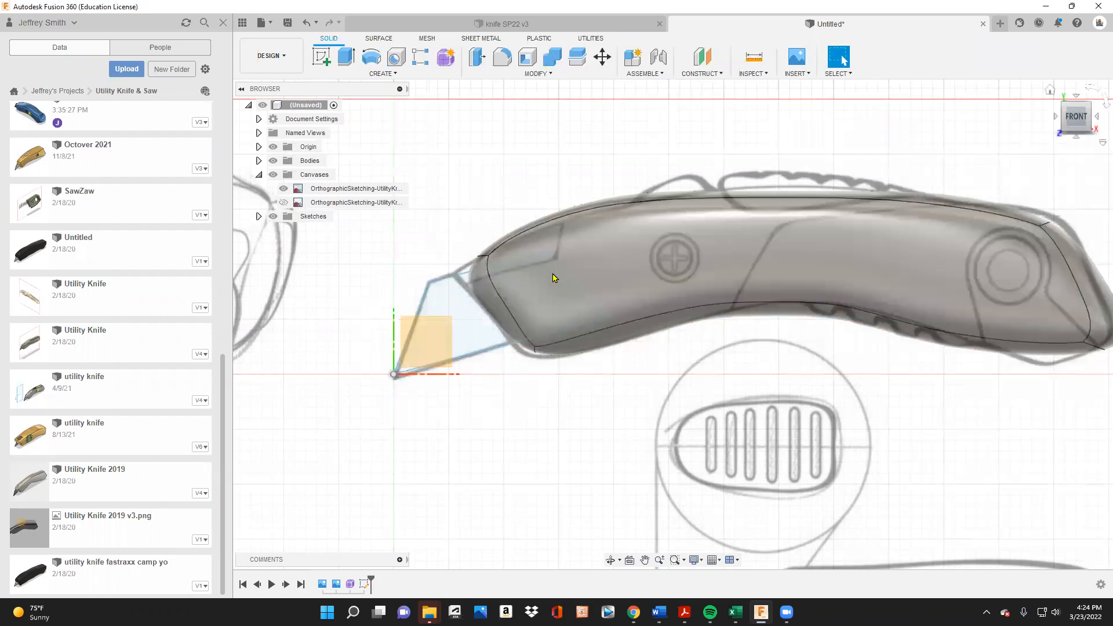
- Set up an extrusion of the blade profile with the direction set to Two Sides
drag(1073, 116, 1098, 136)
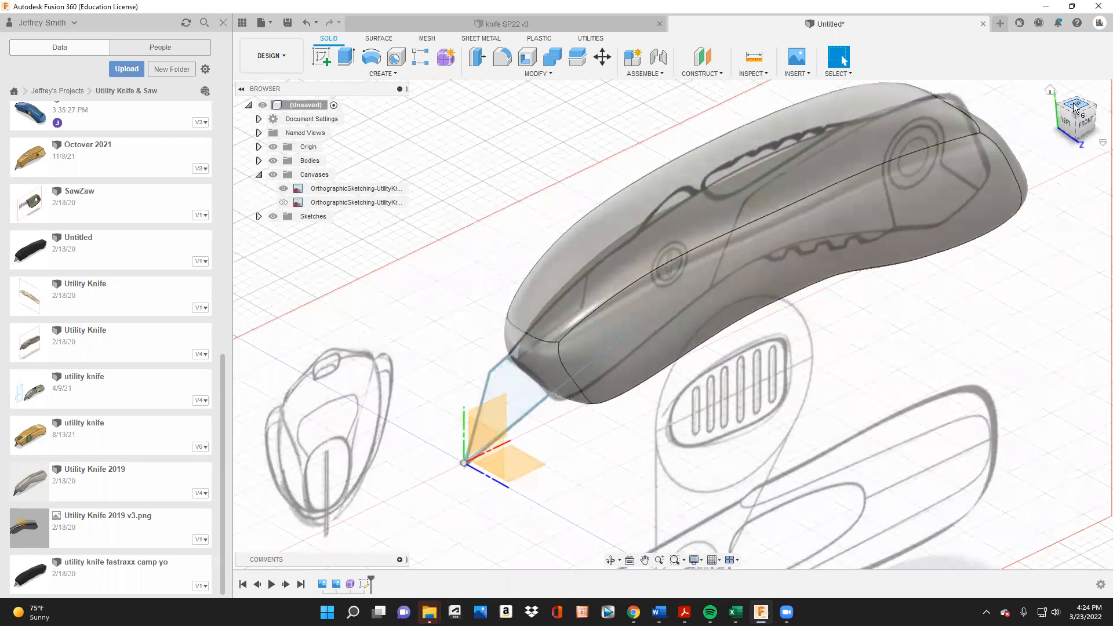
click(1076, 105)
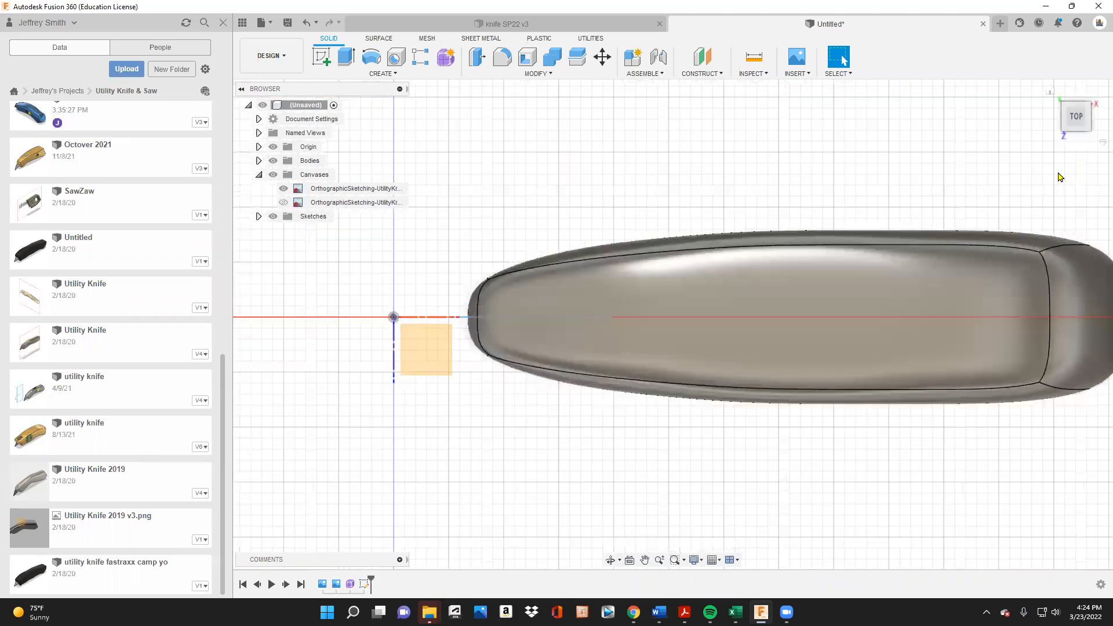
click(1050, 91)
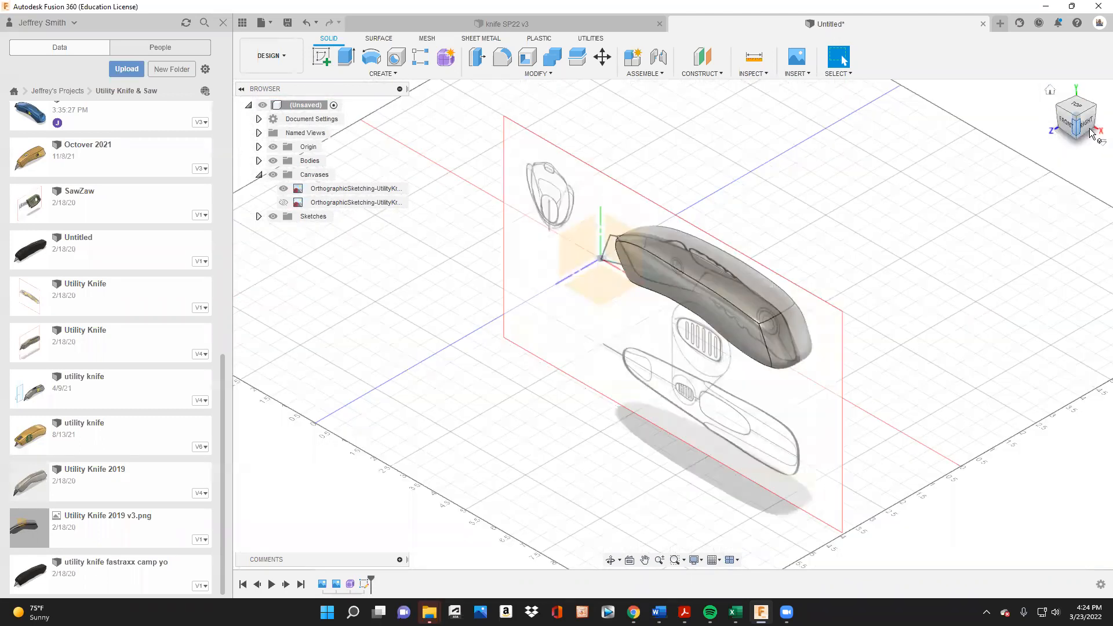
click(1071, 128)
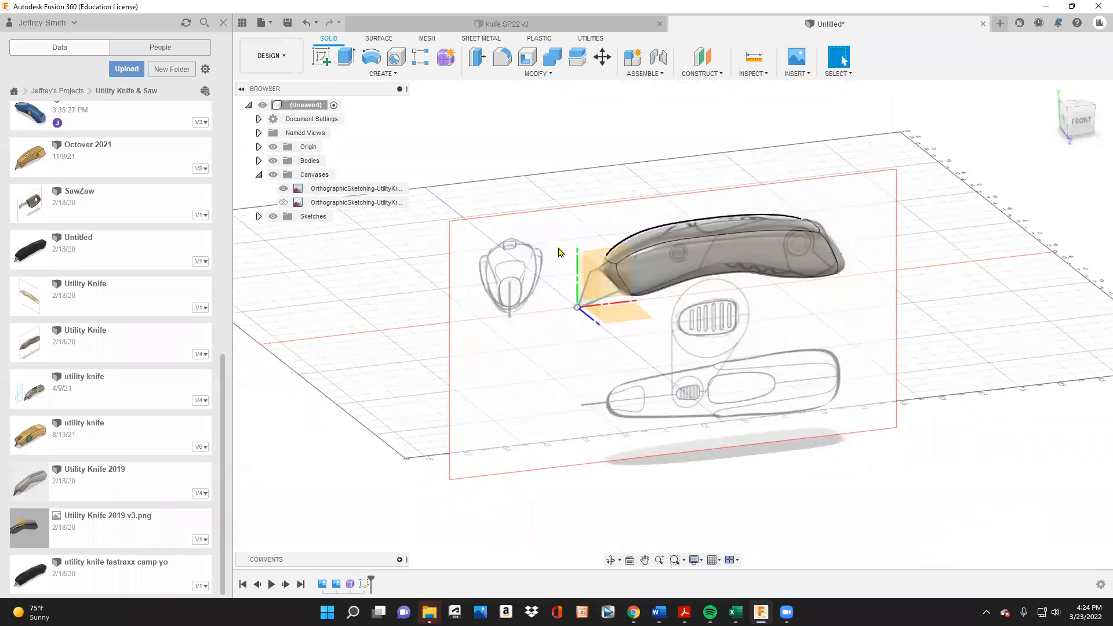
scroll(744, 285, up, 3)
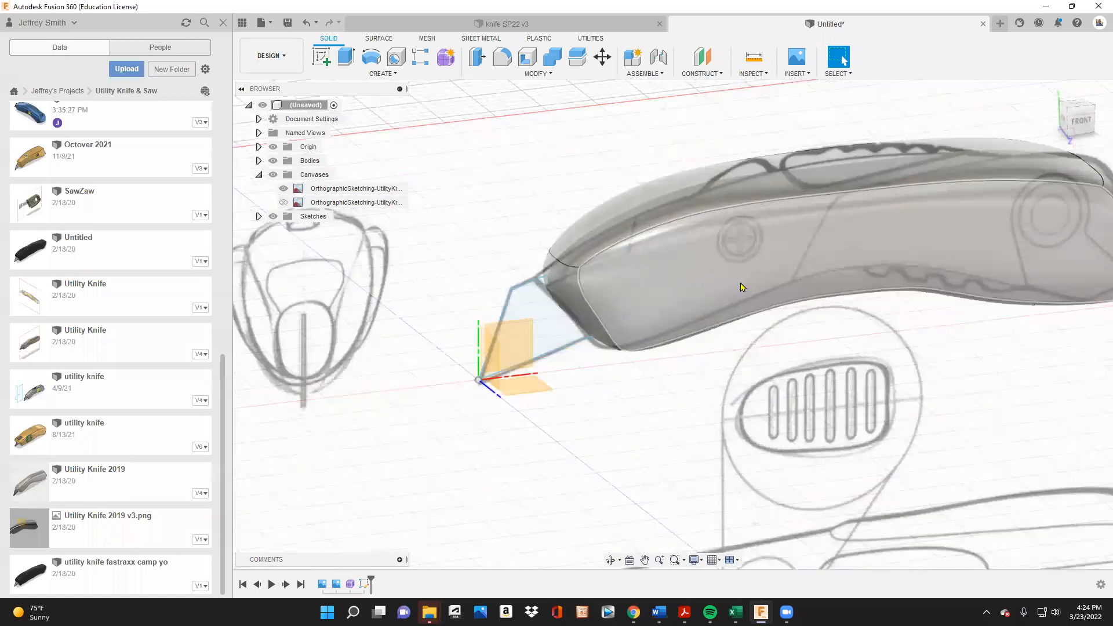
click(346, 56)
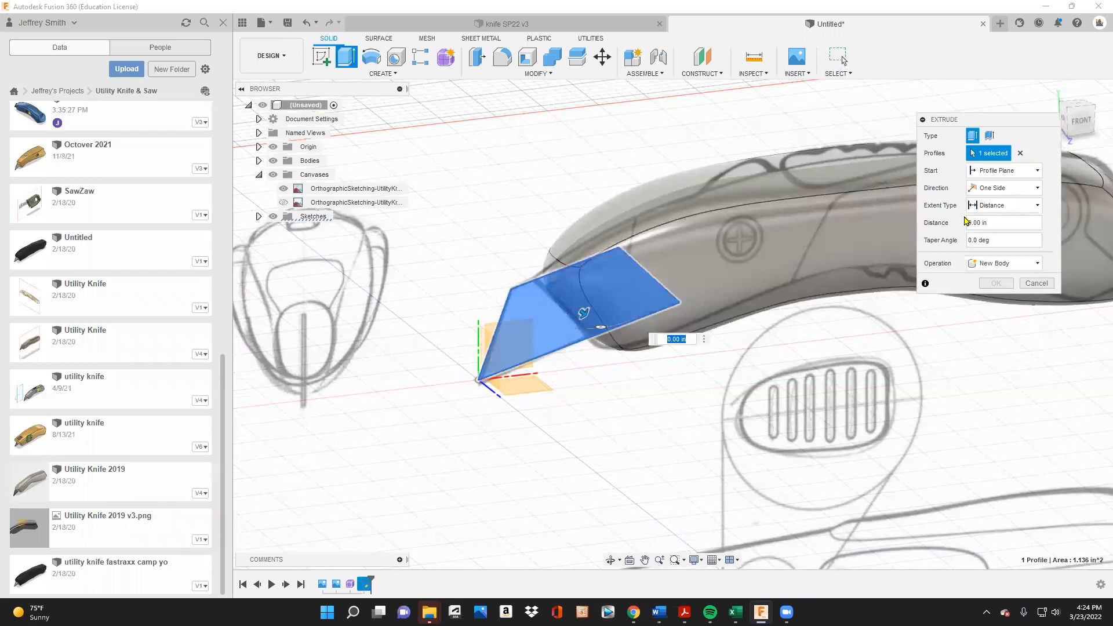
click(989, 206)
click(991, 207)
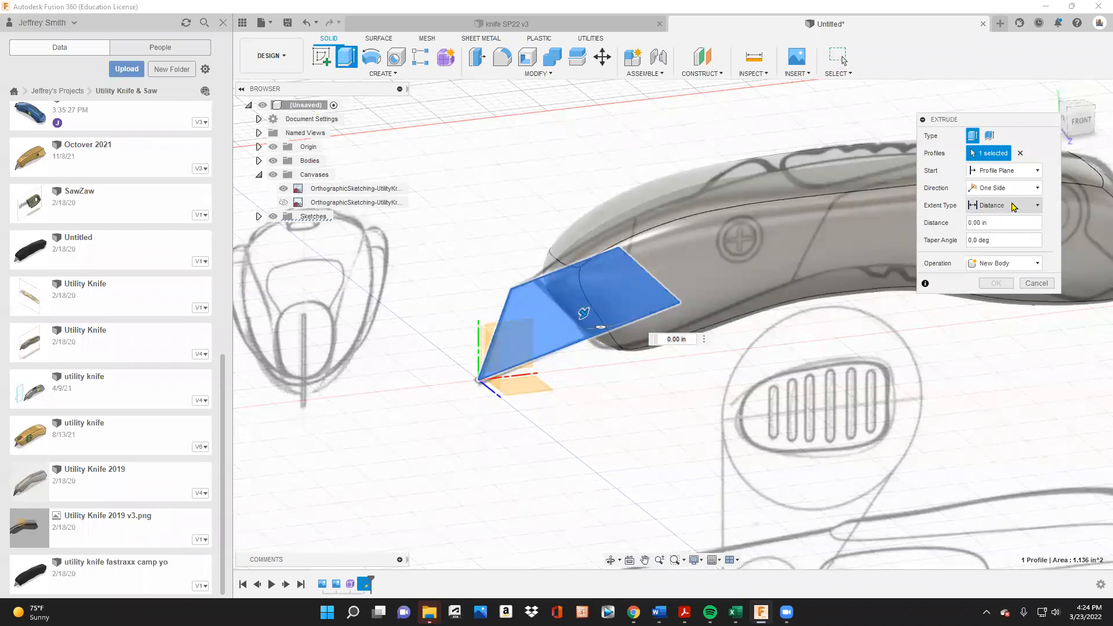
click(1009, 187)
click(995, 217)
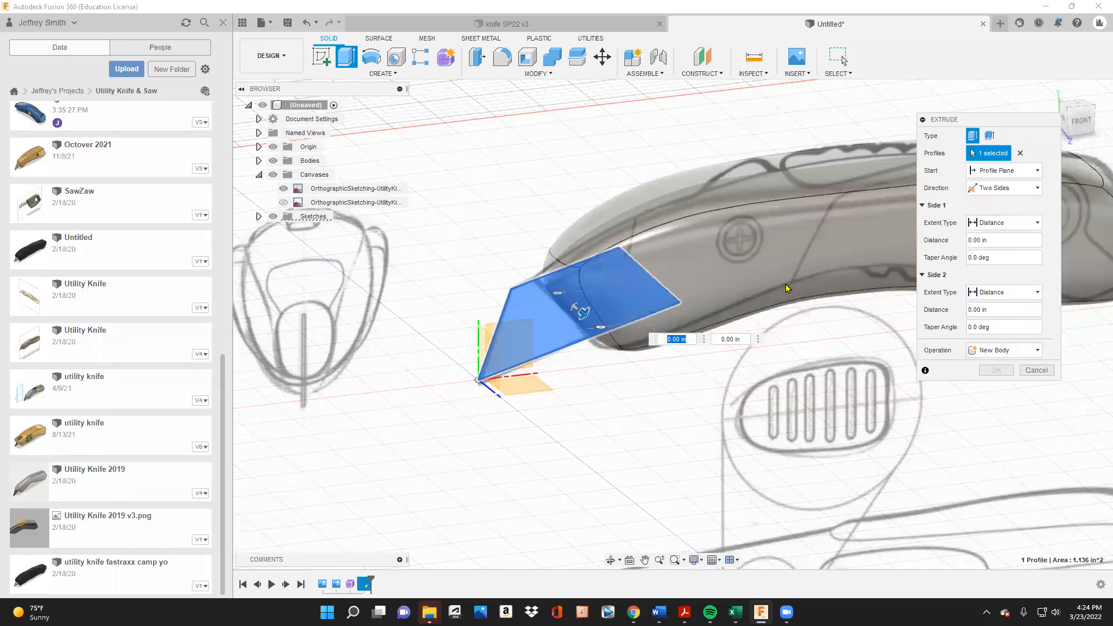
- Cut the blade slot into the body's nose by extruding the profile 0.02 in on each side
drag(583, 313, 586, 313)
scroll(560, 310, up, 3)
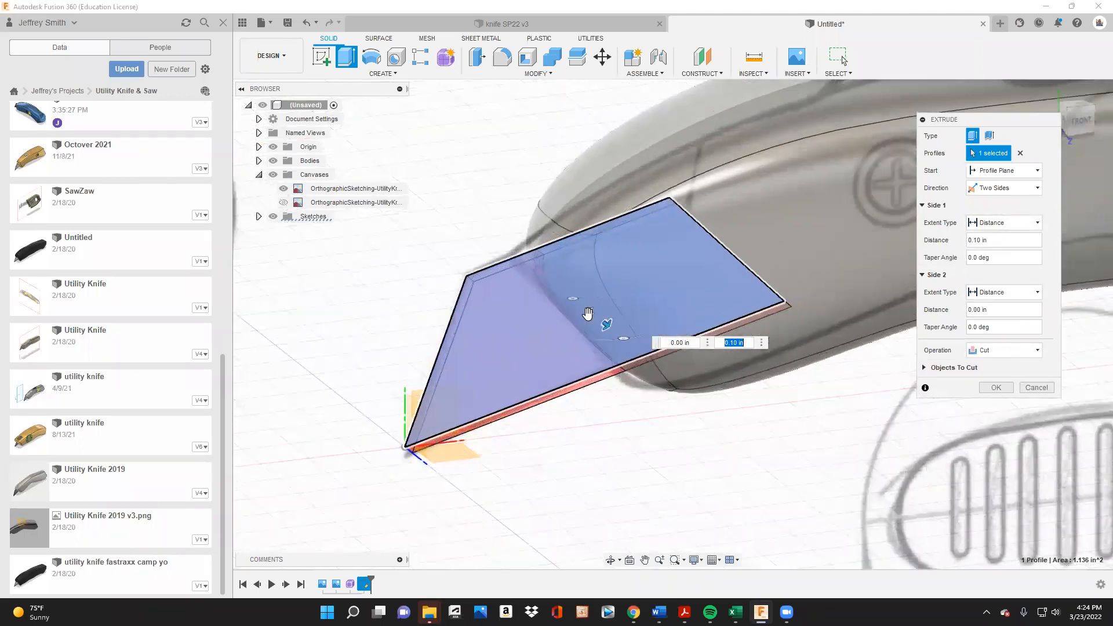
drag(727, 342, 747, 343)
text(02)
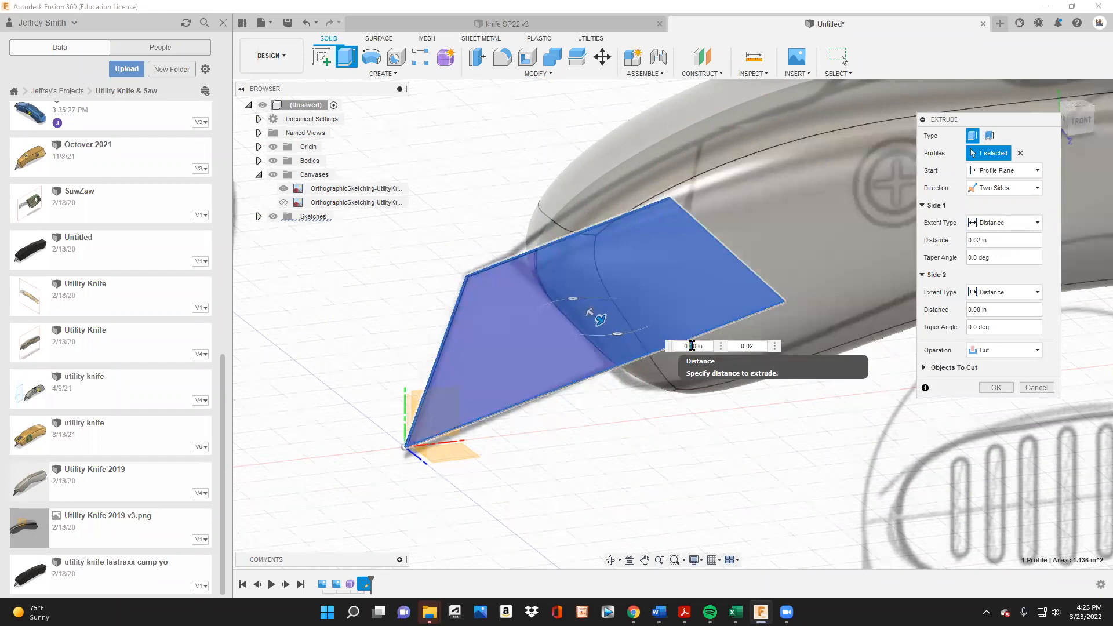
text(2)
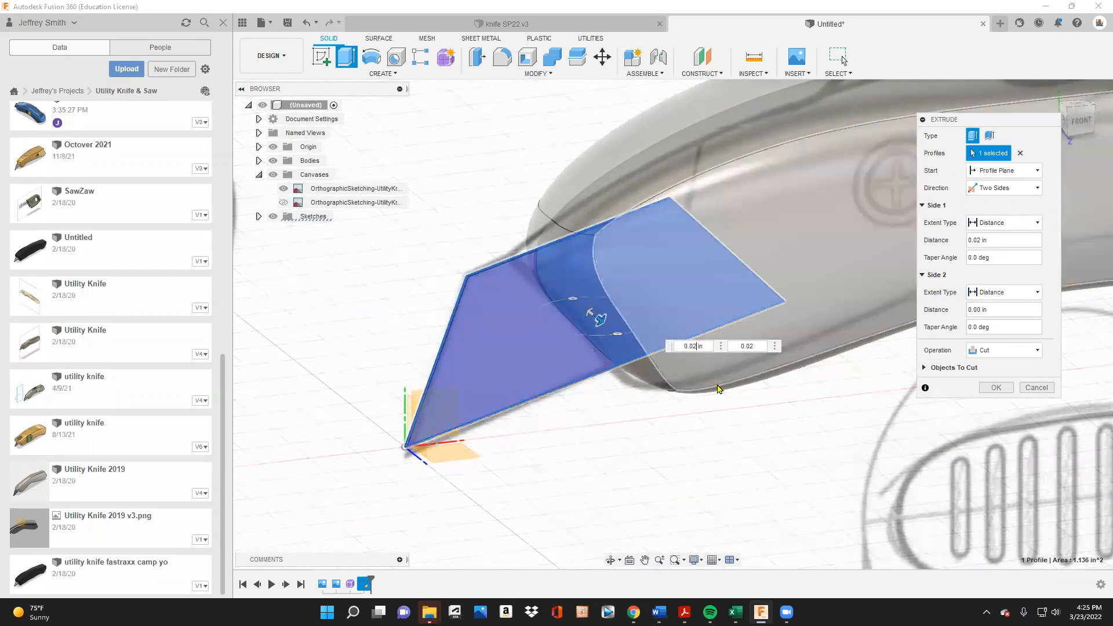
click(996, 388)
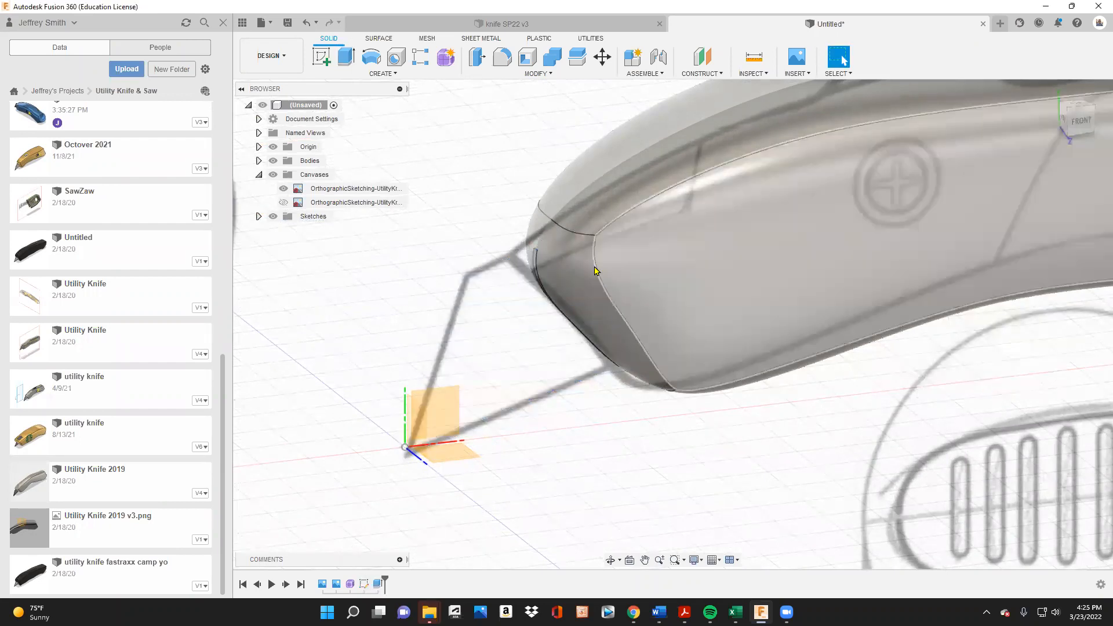
- In a new front-plane sketch, trace the blade as a closed four-sided outline with a front edge about 0.94 in long, extending into the nose
click(1065, 123)
scroll(658, 245, up, 3)
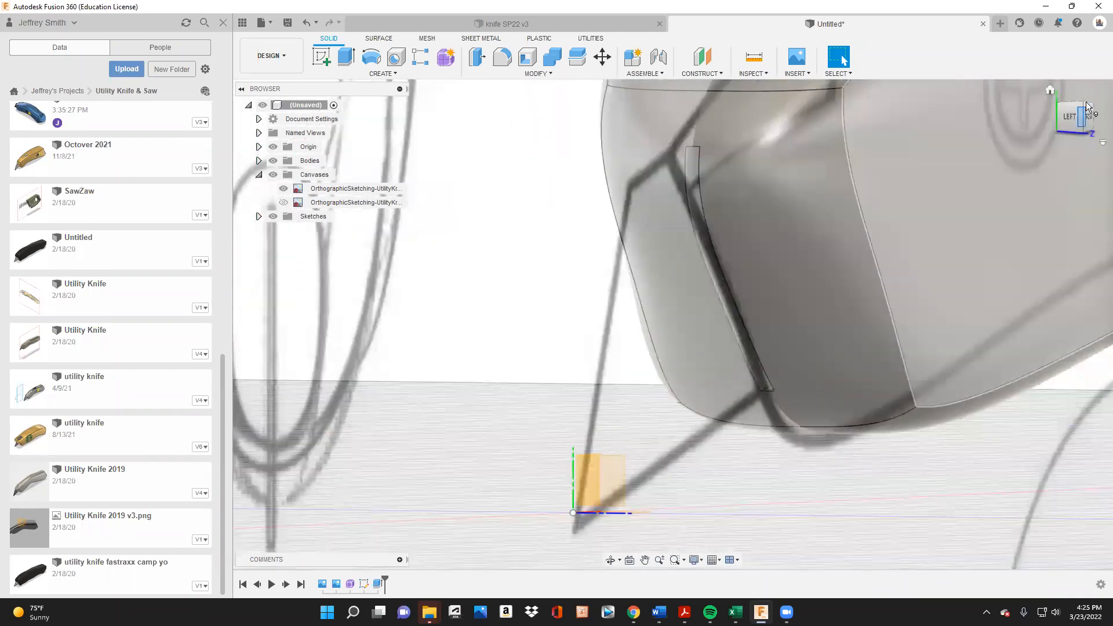
click(1089, 119)
click(1087, 118)
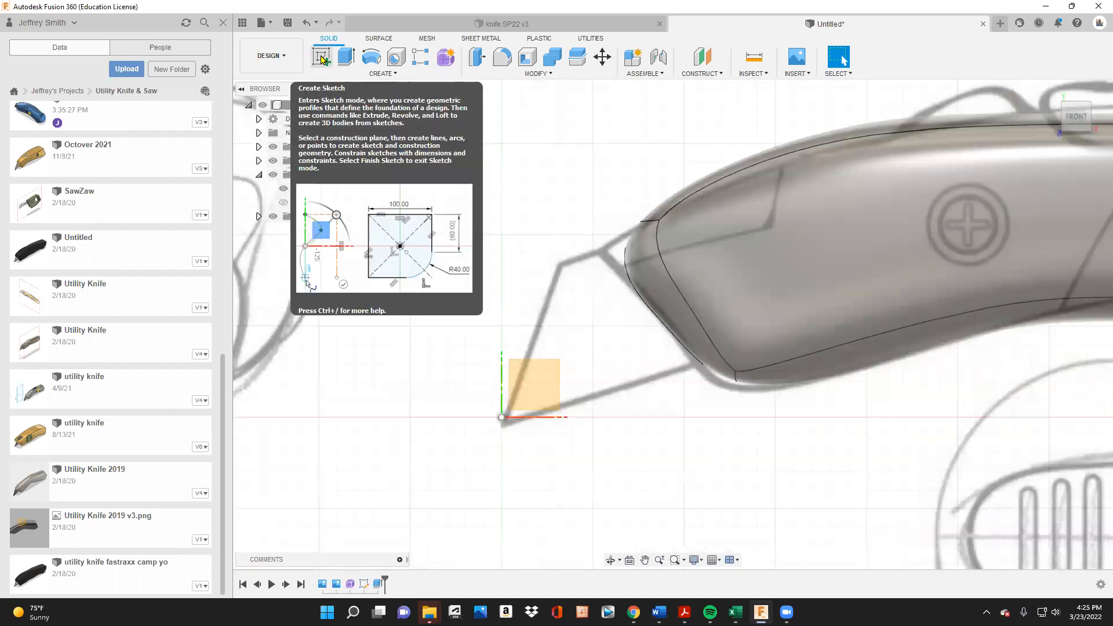
click(321, 59)
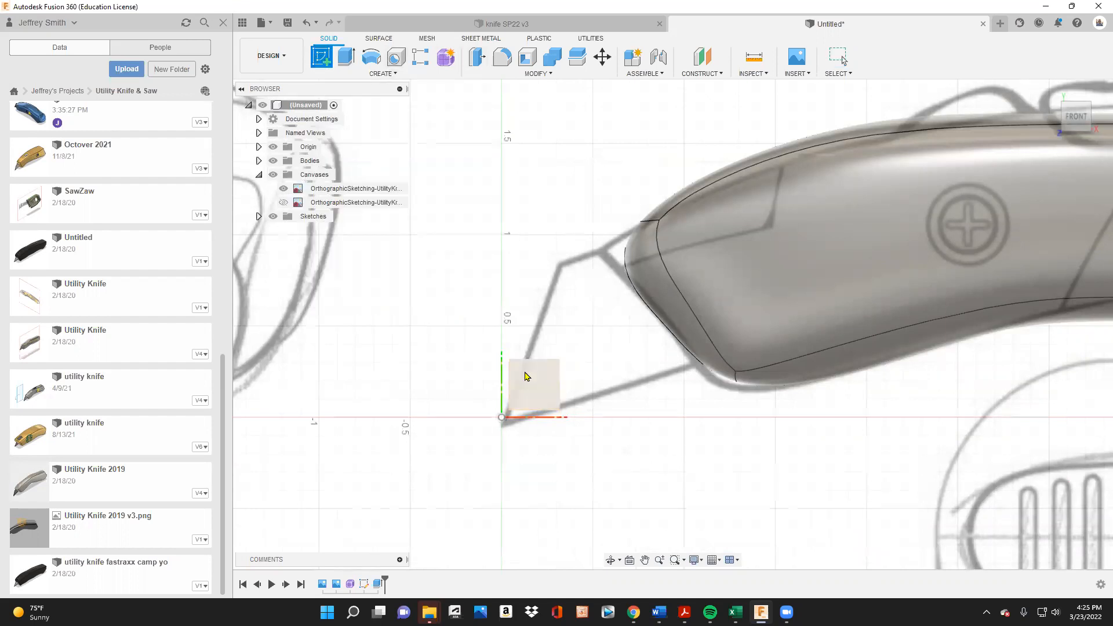
click(527, 375)
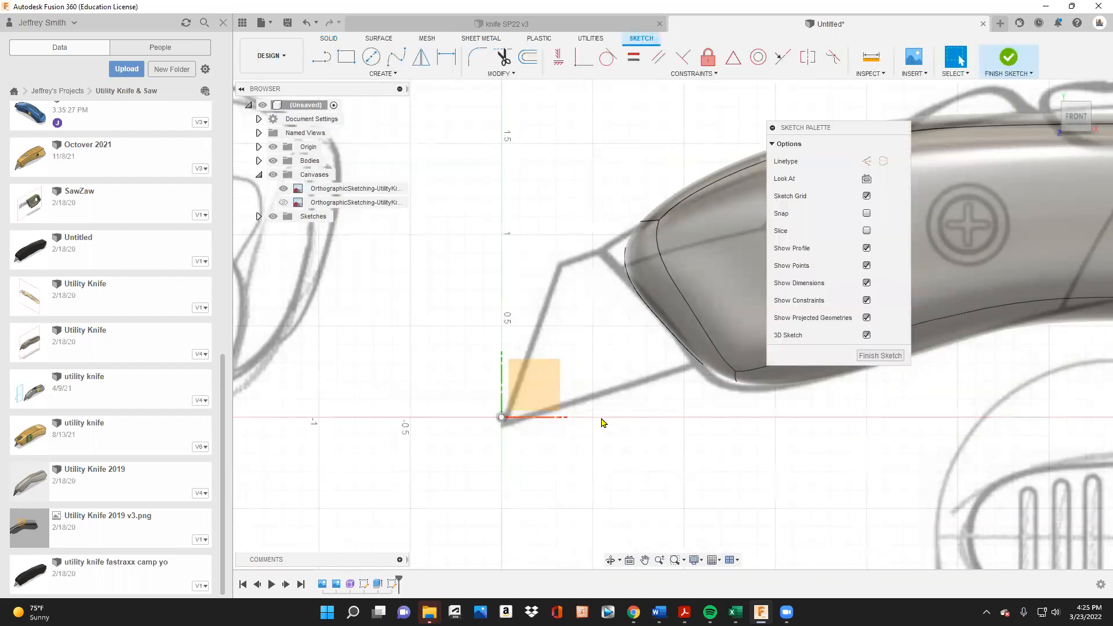
click(321, 56)
click(502, 417)
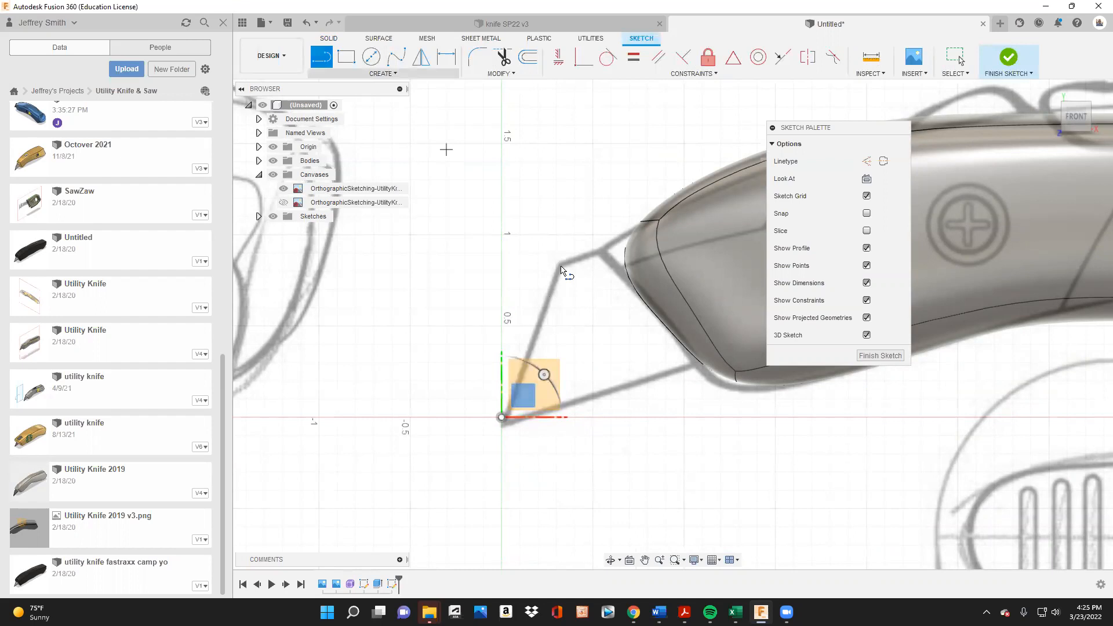
click(562, 266)
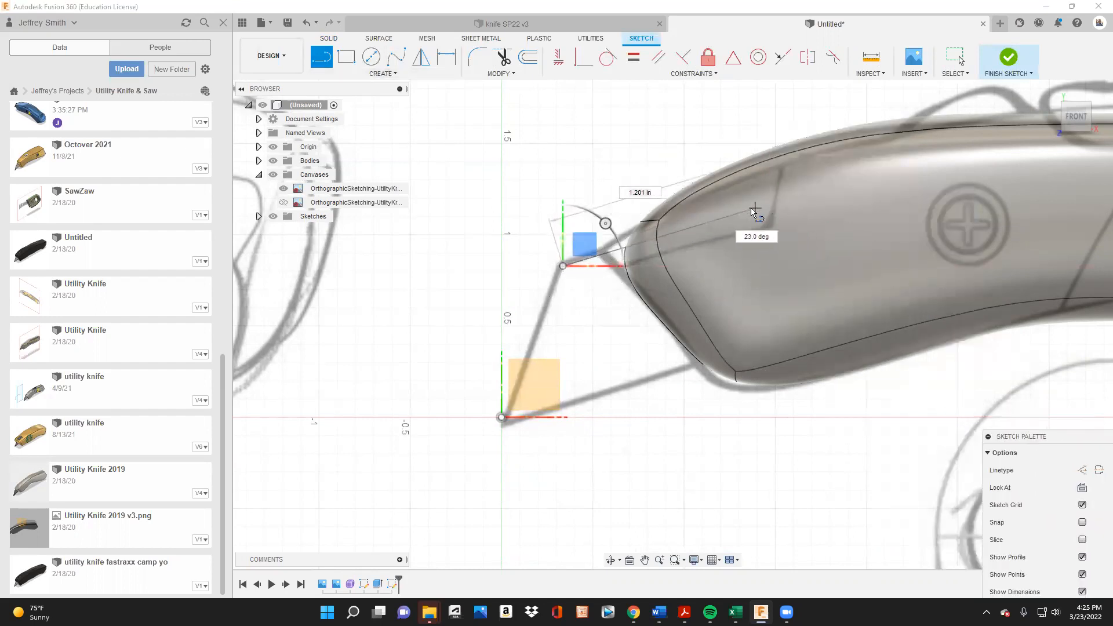
click(756, 218)
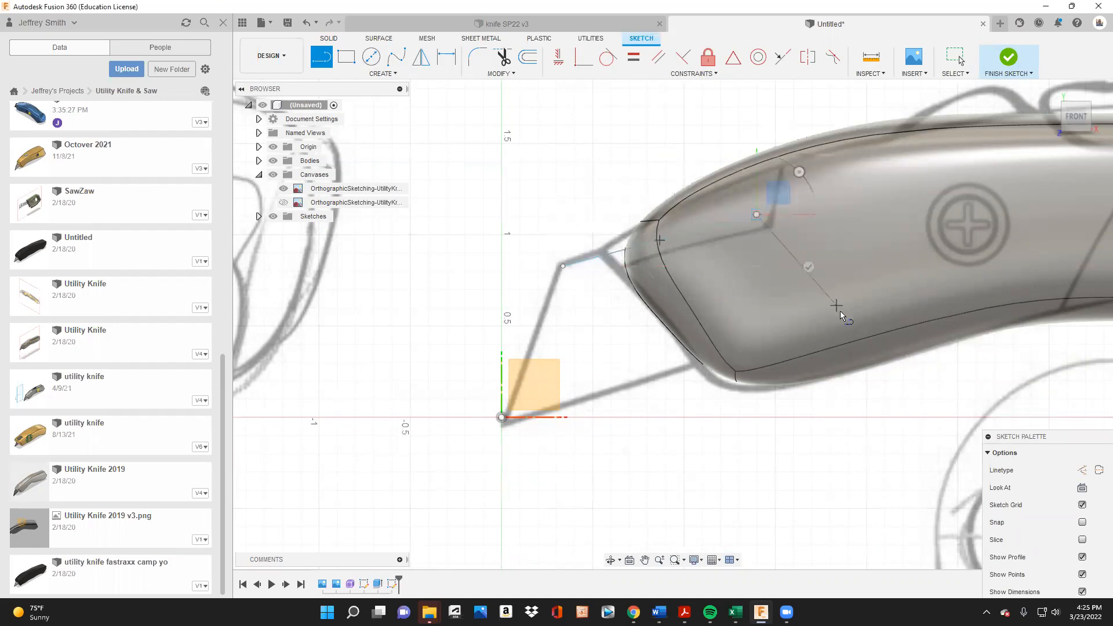
click(861, 318)
click(502, 421)
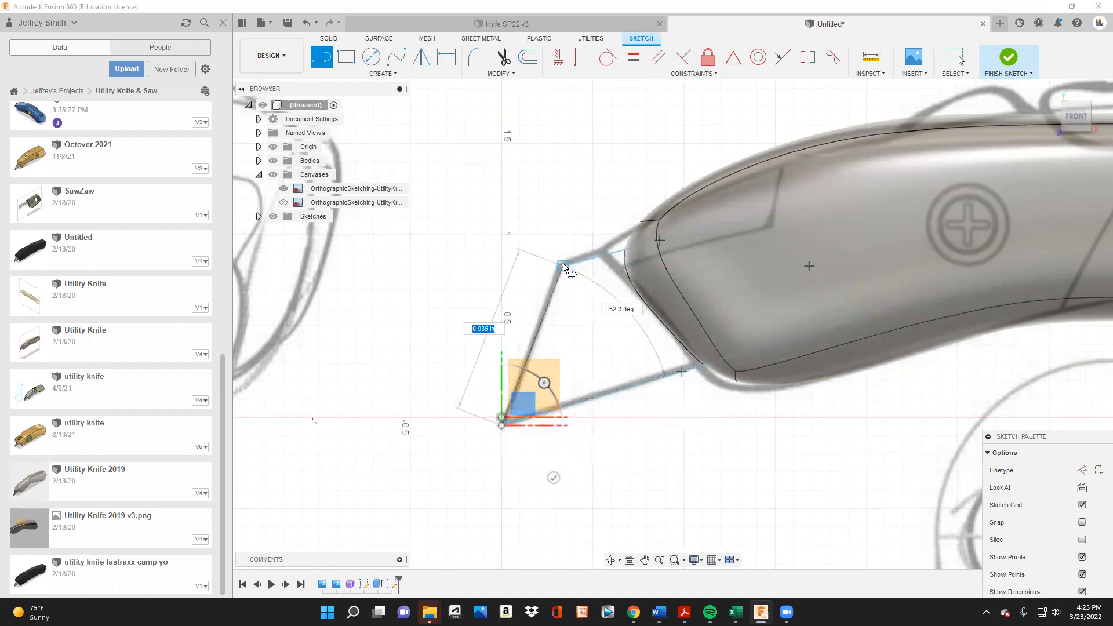
click(563, 266)
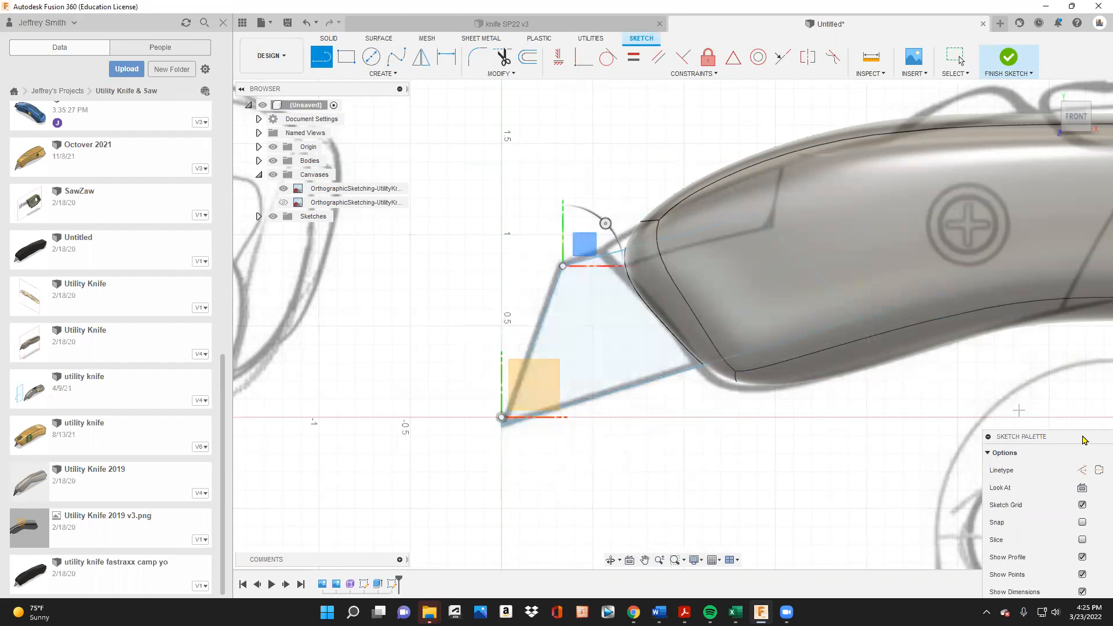
- Finish the sketch and extrude the blade profile symmetrically by 0.02 in as a new body
drag(1076, 442, 966, 278)
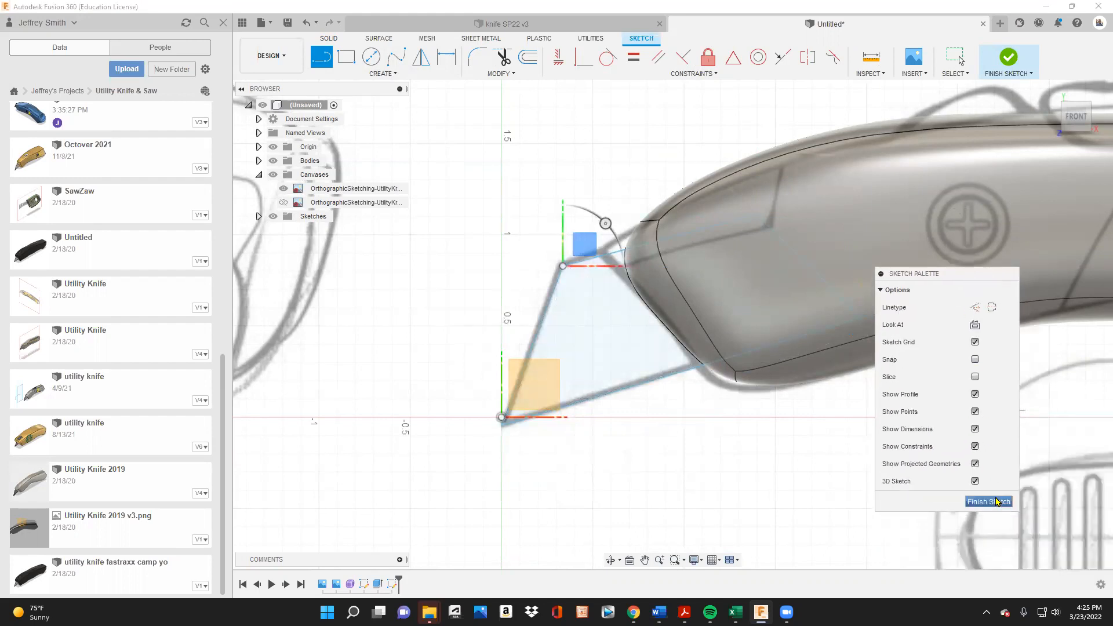
click(995, 500)
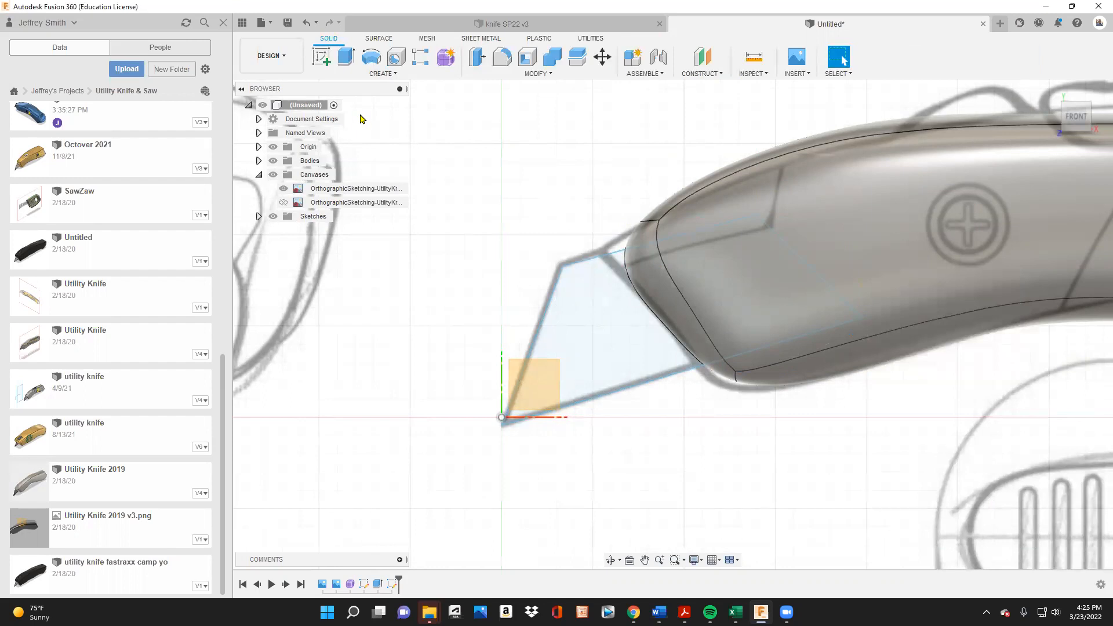
click(346, 56)
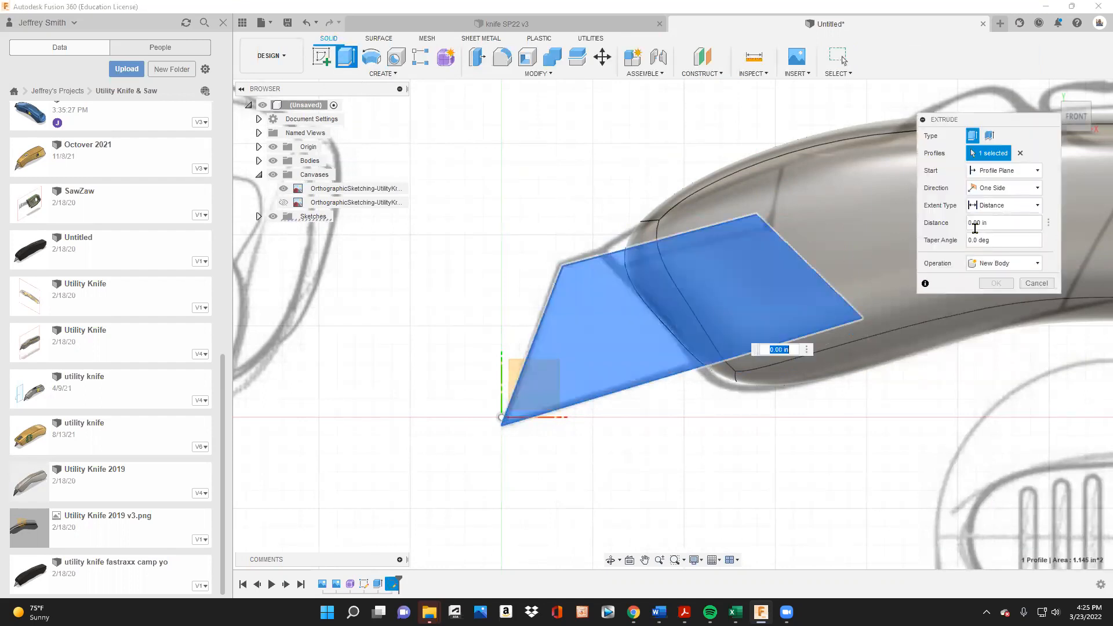
click(998, 189)
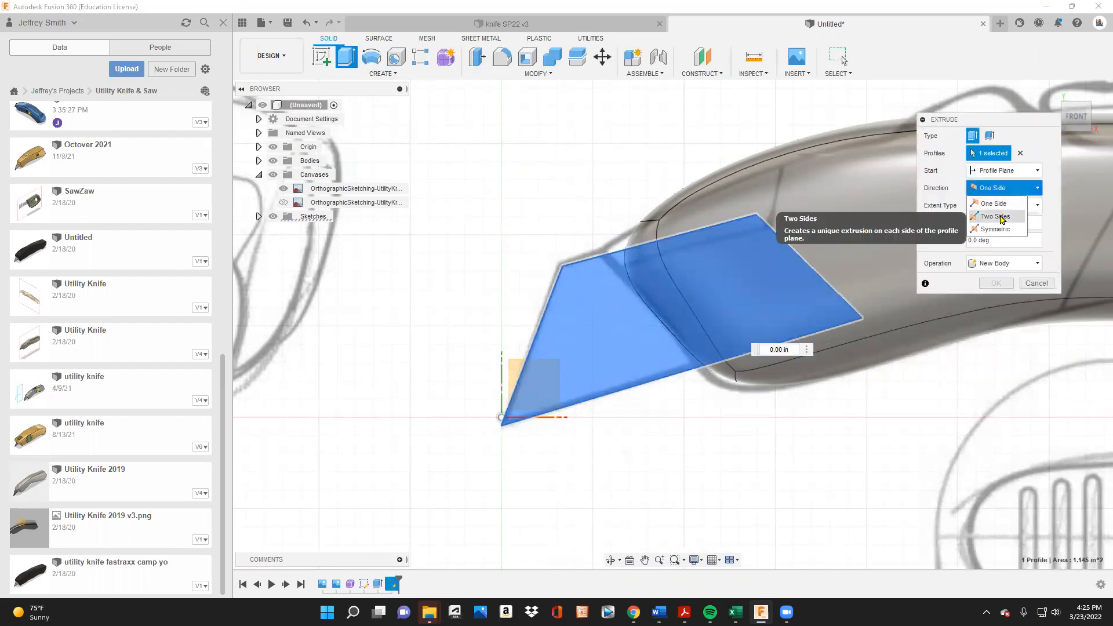
click(1002, 229)
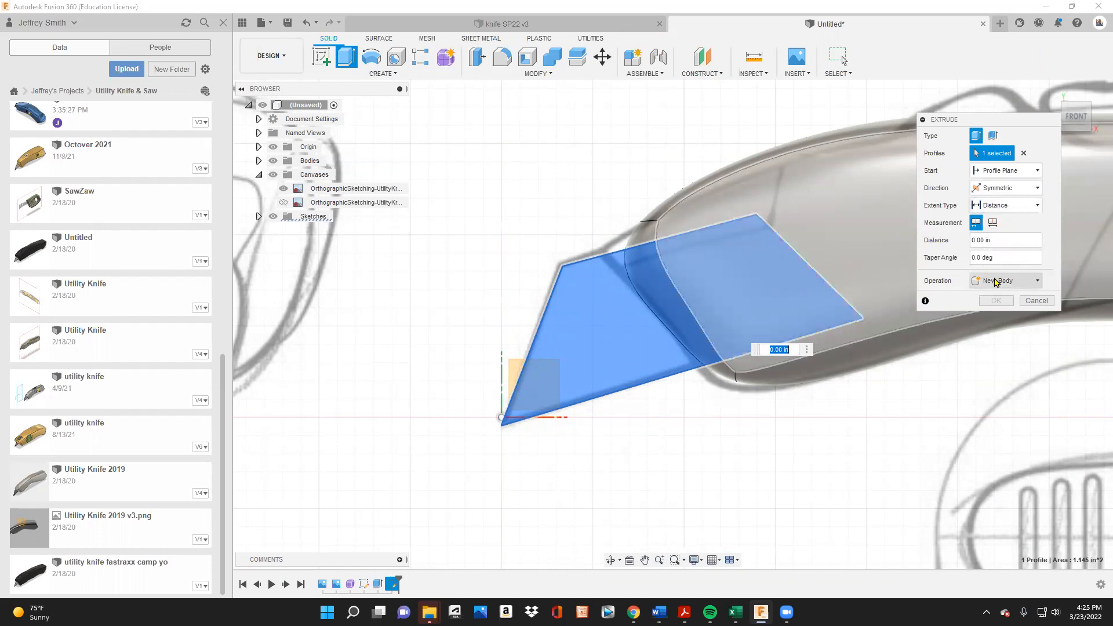
click(978, 241)
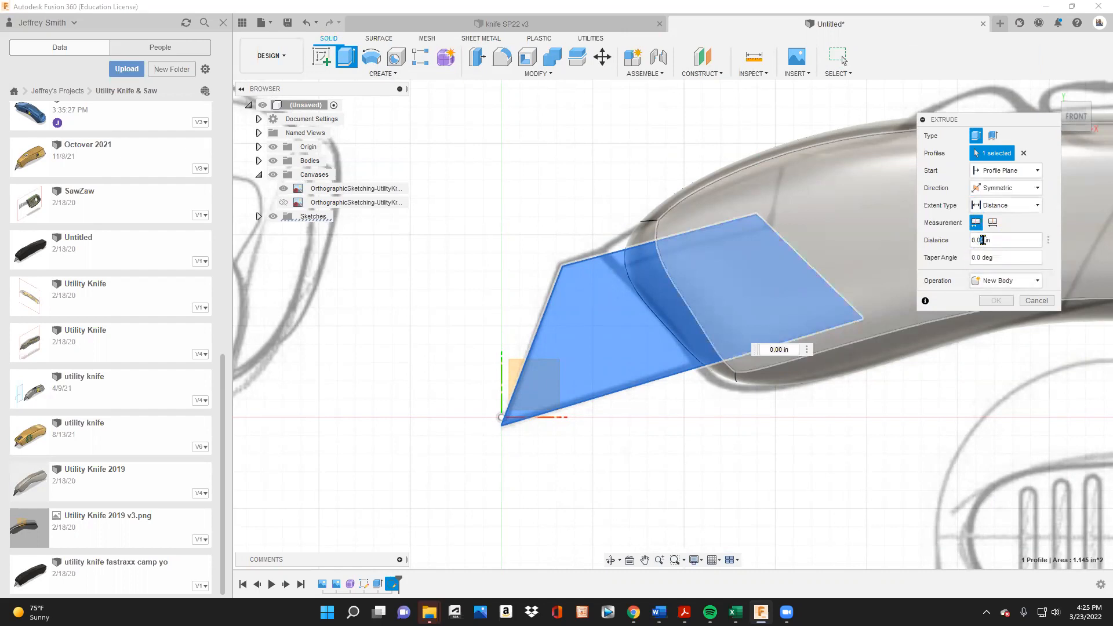
text(2)
mouse_move(1074, 115)
mouse_down()
mouse_move(1103, 127)
mouse_move(1075, 115)
mouse_up()
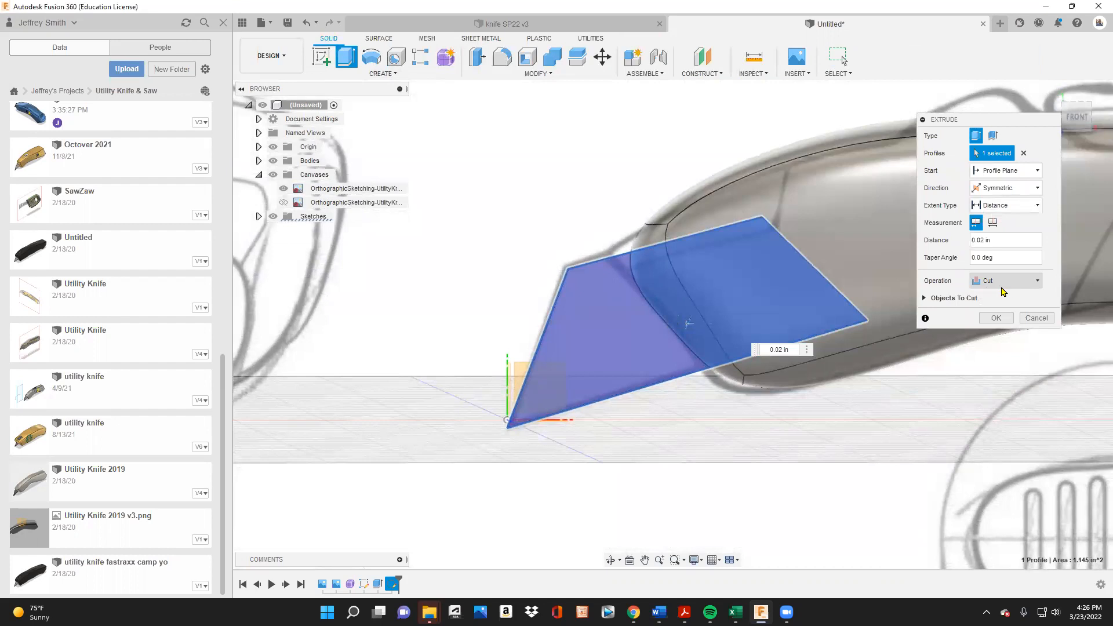
click(1002, 286)
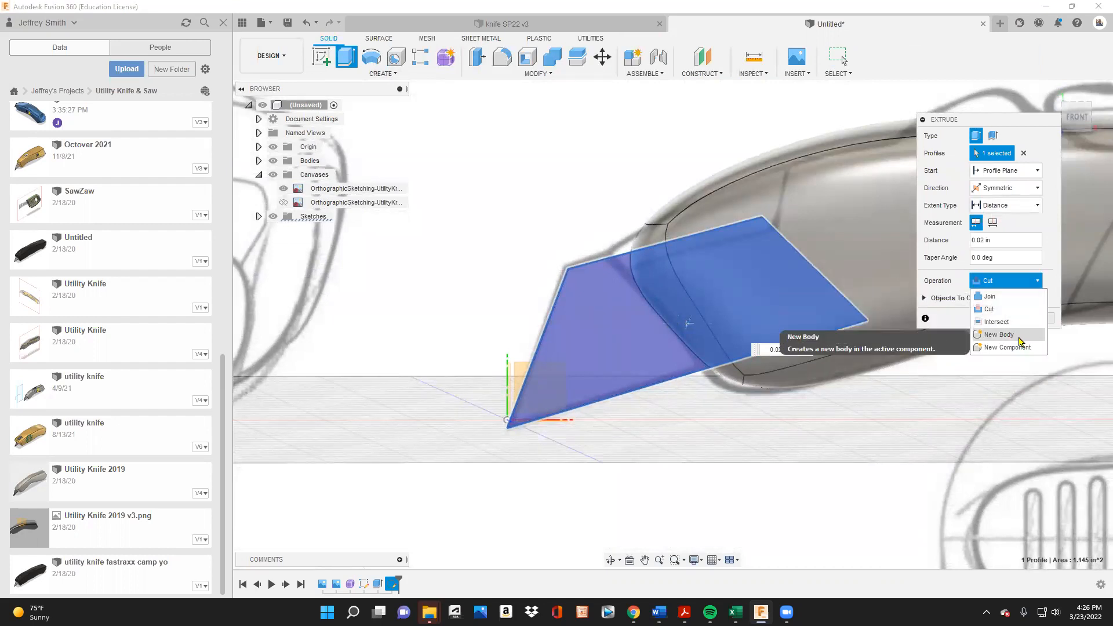
click(1020, 339)
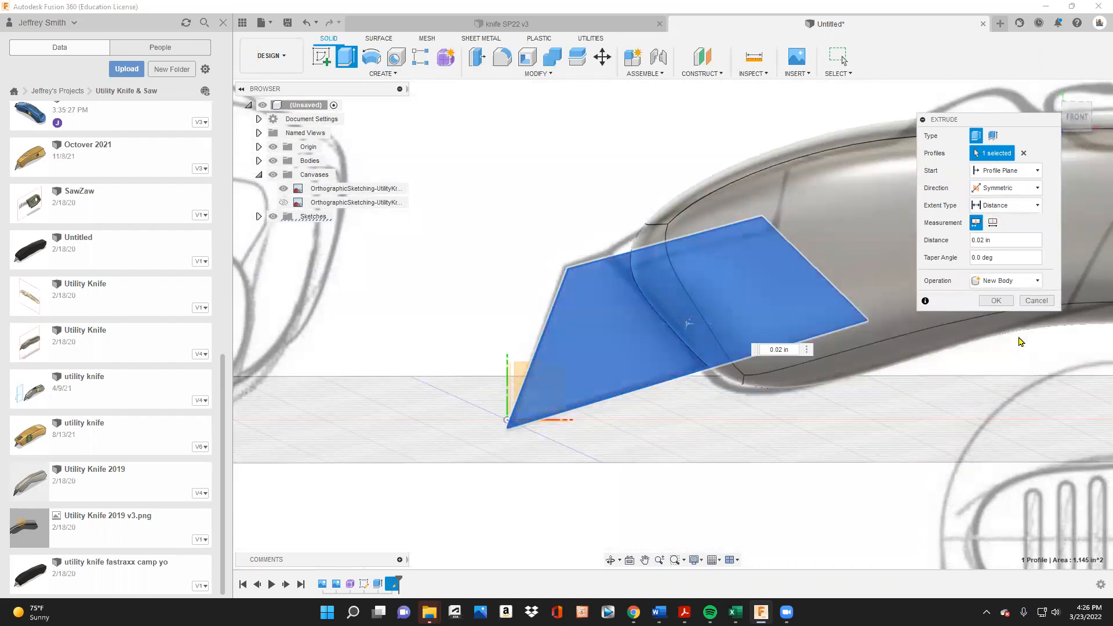
click(996, 301)
scroll(765, 320, down, 5)
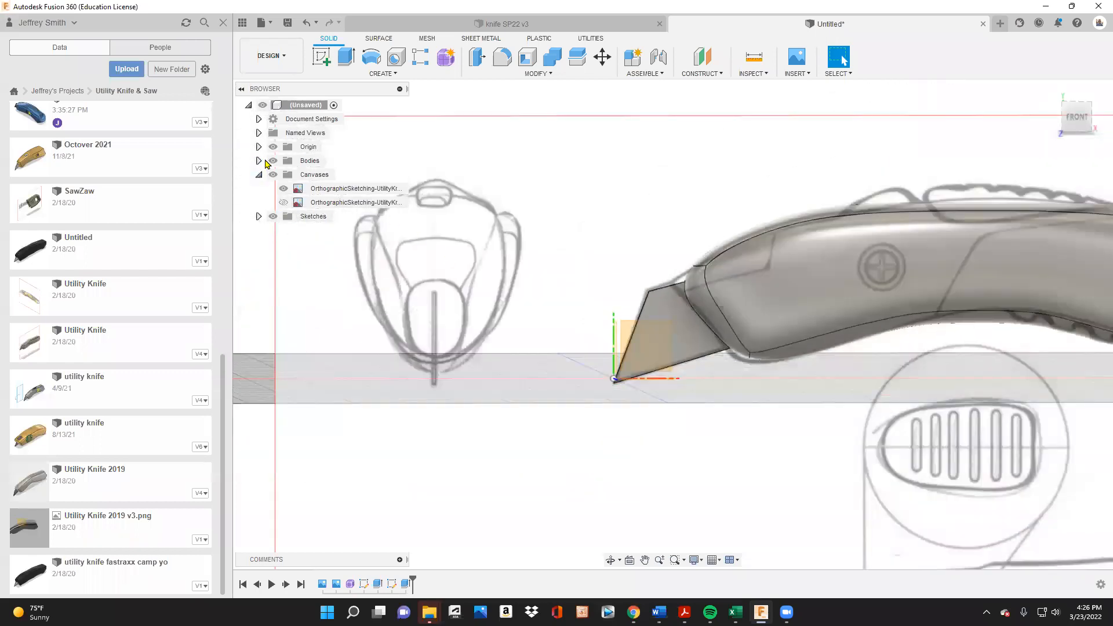
- Rename the newly extruded blade body as Blade
click(259, 160)
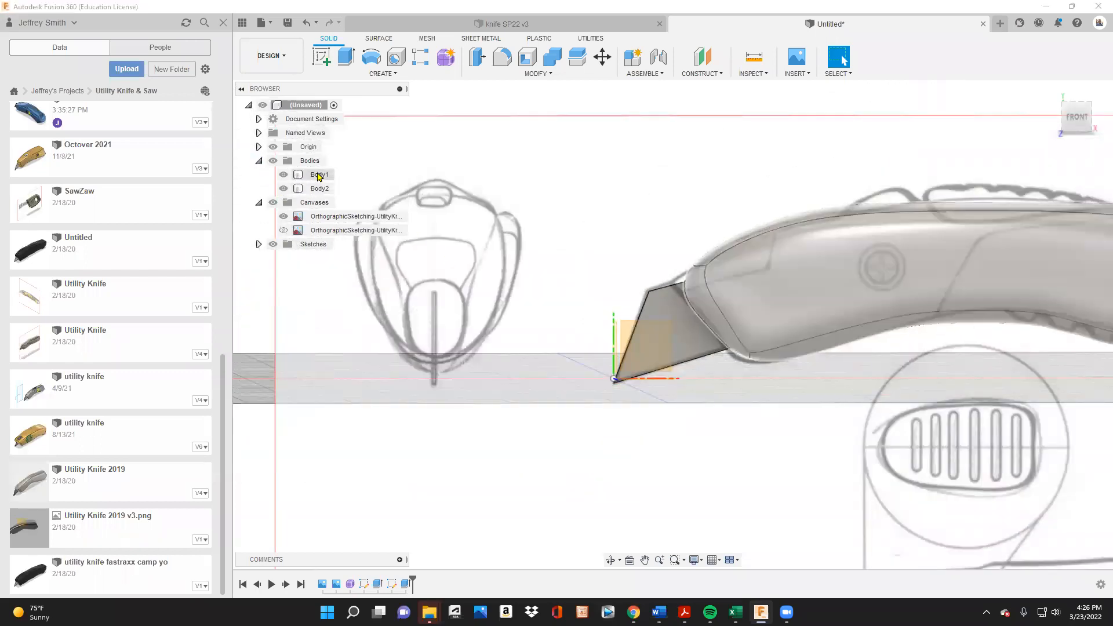
click(319, 175)
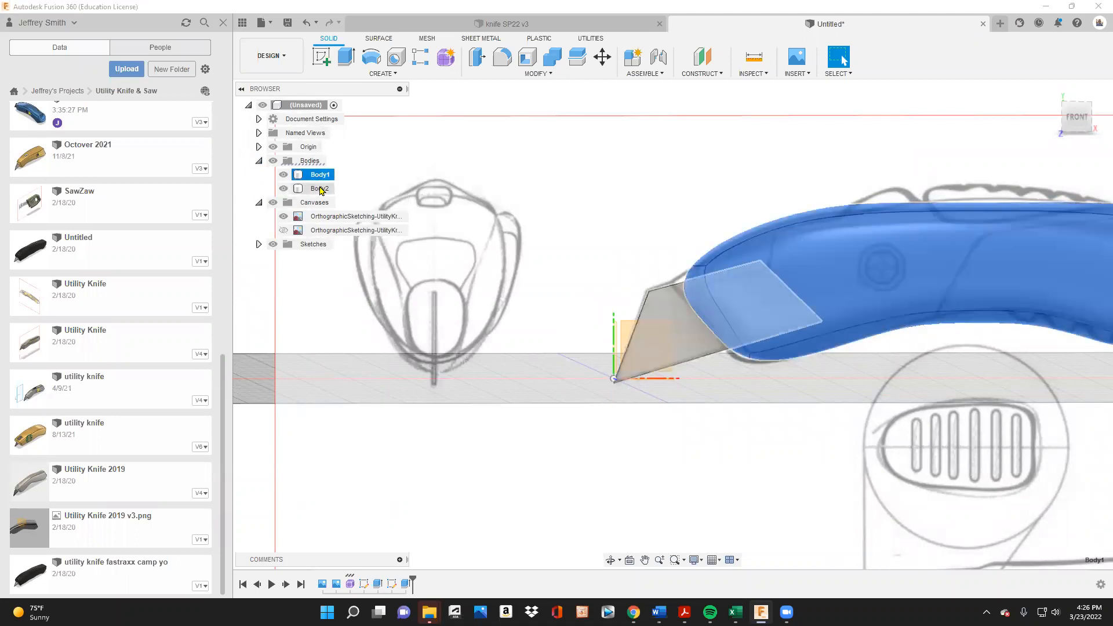
click(319, 188)
click(318, 188)
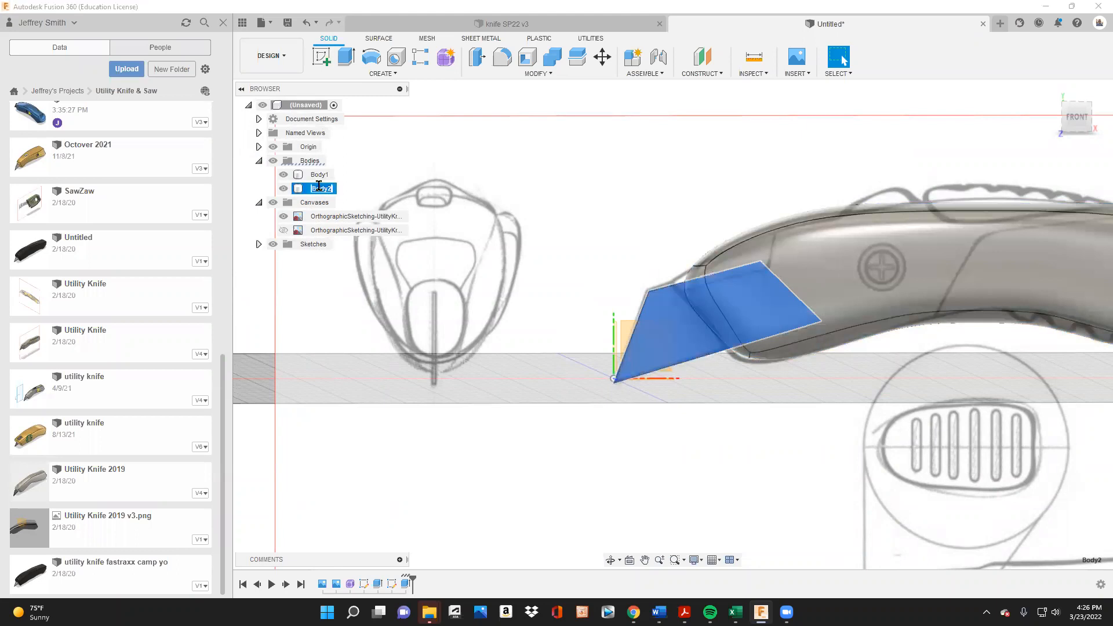
text(Blade)
key(Return)
scroll(522, 202, down, 5)
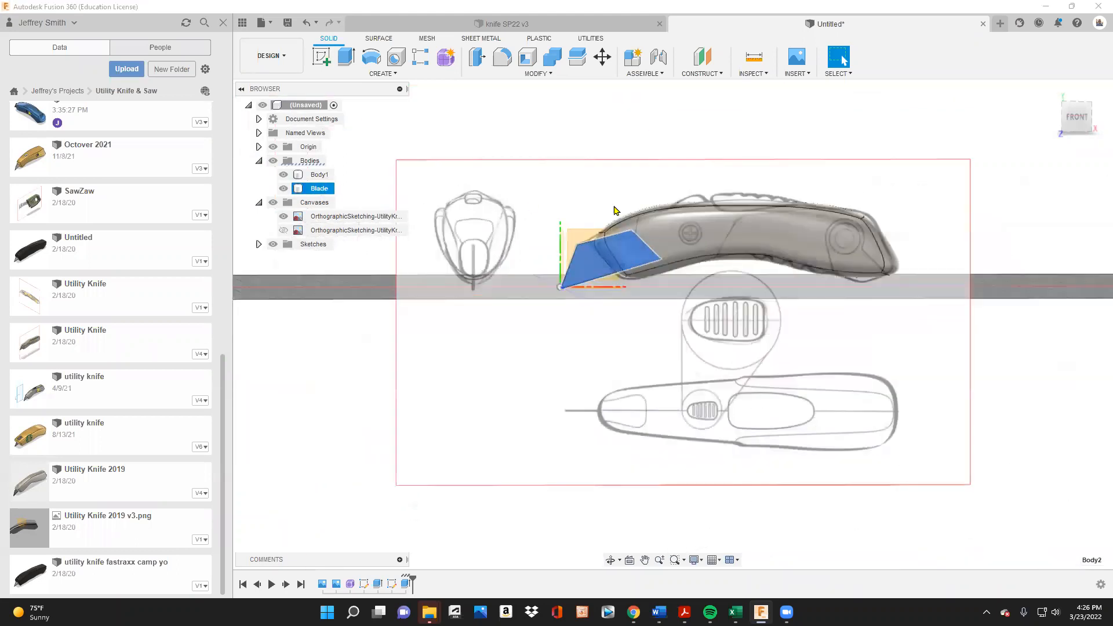
click(585, 189)
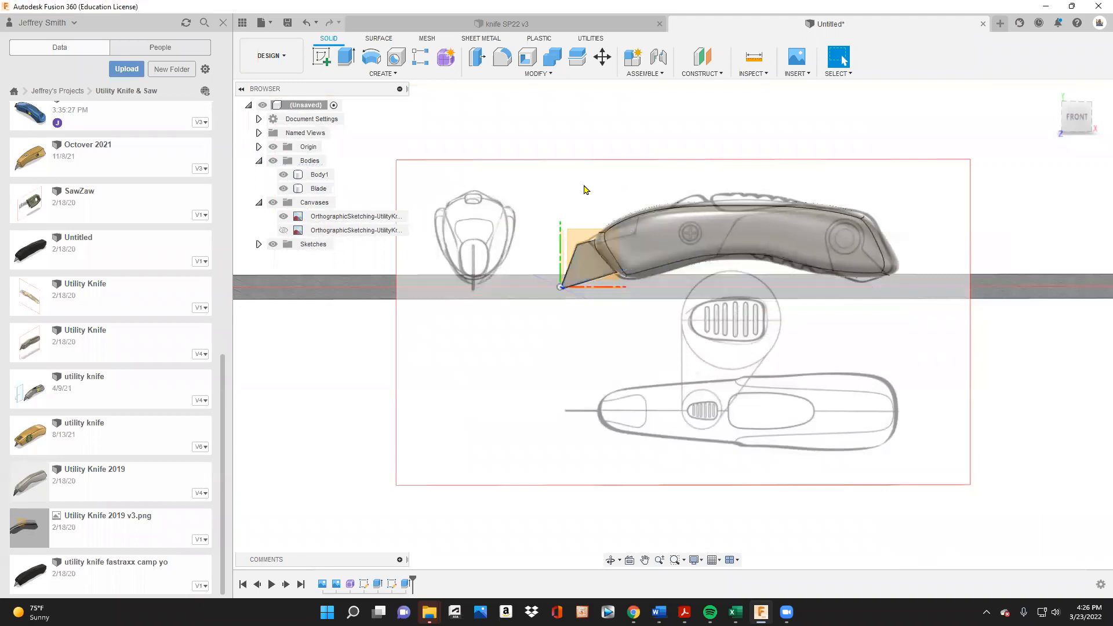
- Save the design as Utility Blade 2-23022 in the Utility Knife & Saw project folder
click(289, 24)
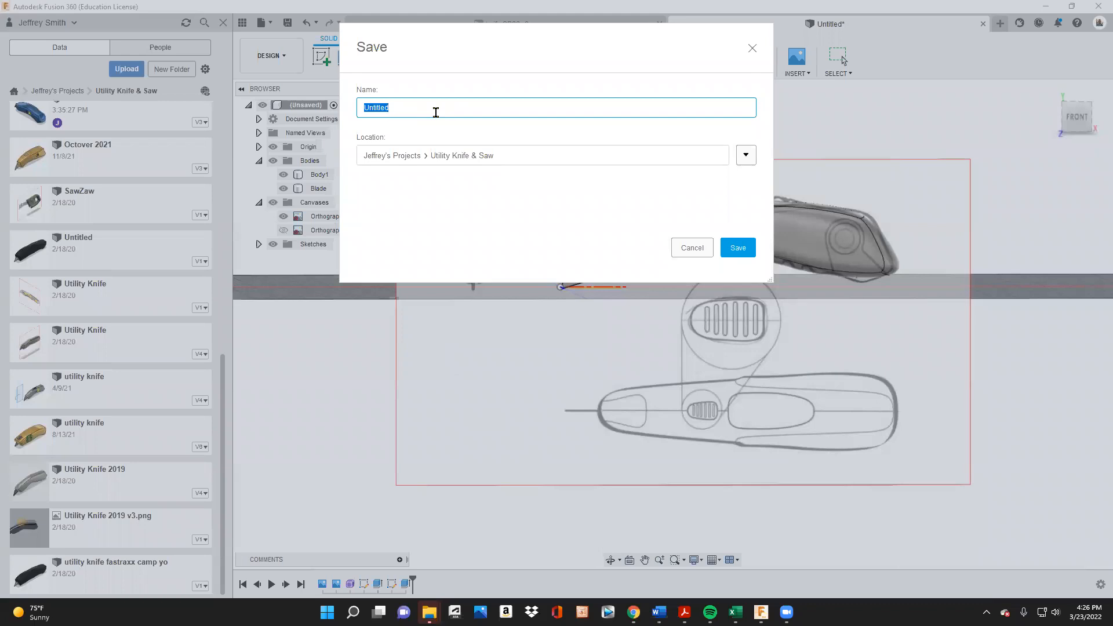
text(Uti)
click(737, 244)
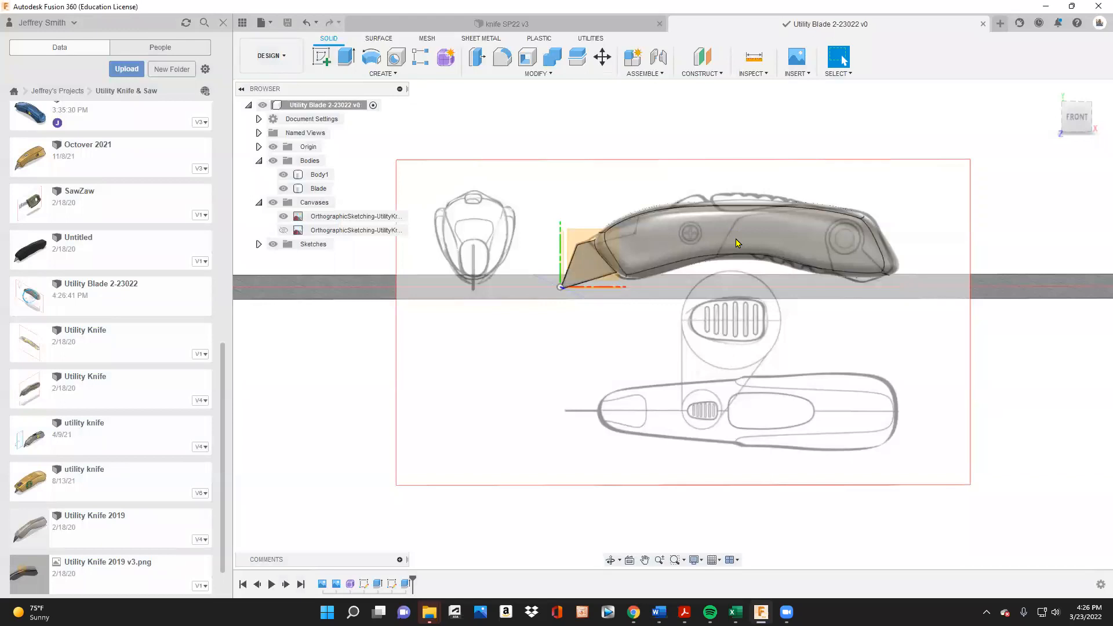
- Switch to the Render workspace and hide the reference canvas that is still displayed
click(287, 61)
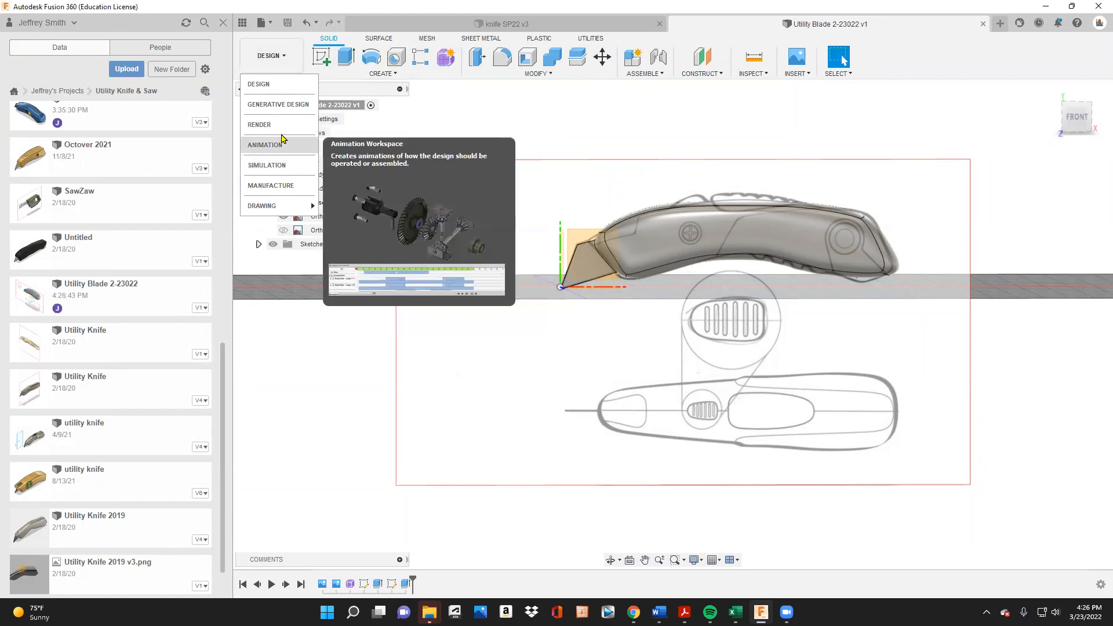
click(264, 124)
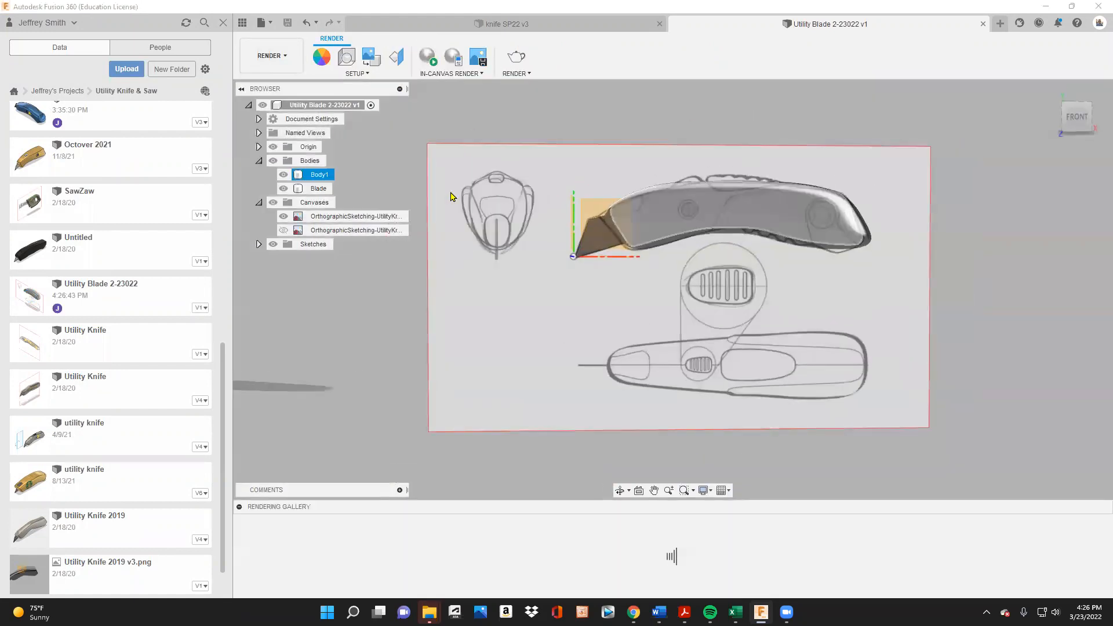
click(283, 216)
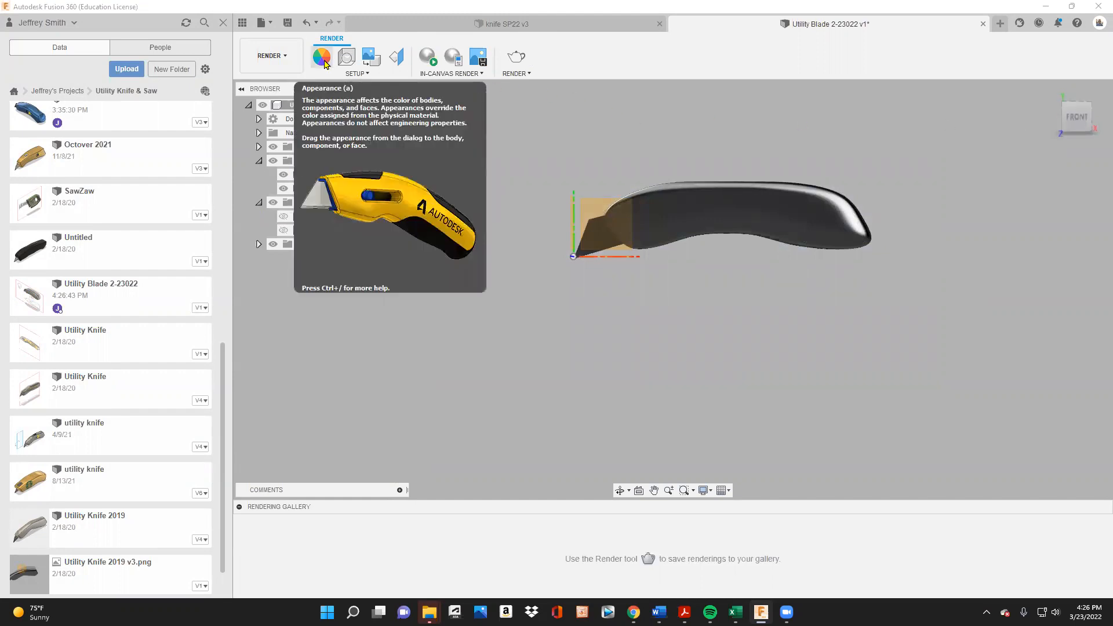
click(325, 63)
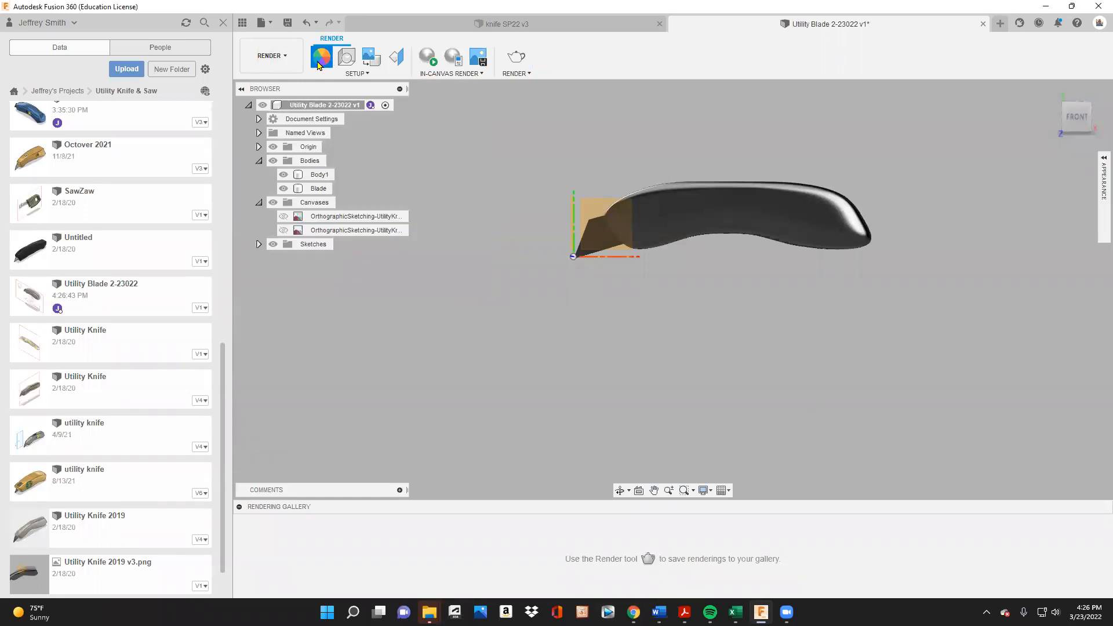
click(317, 66)
click(259, 202)
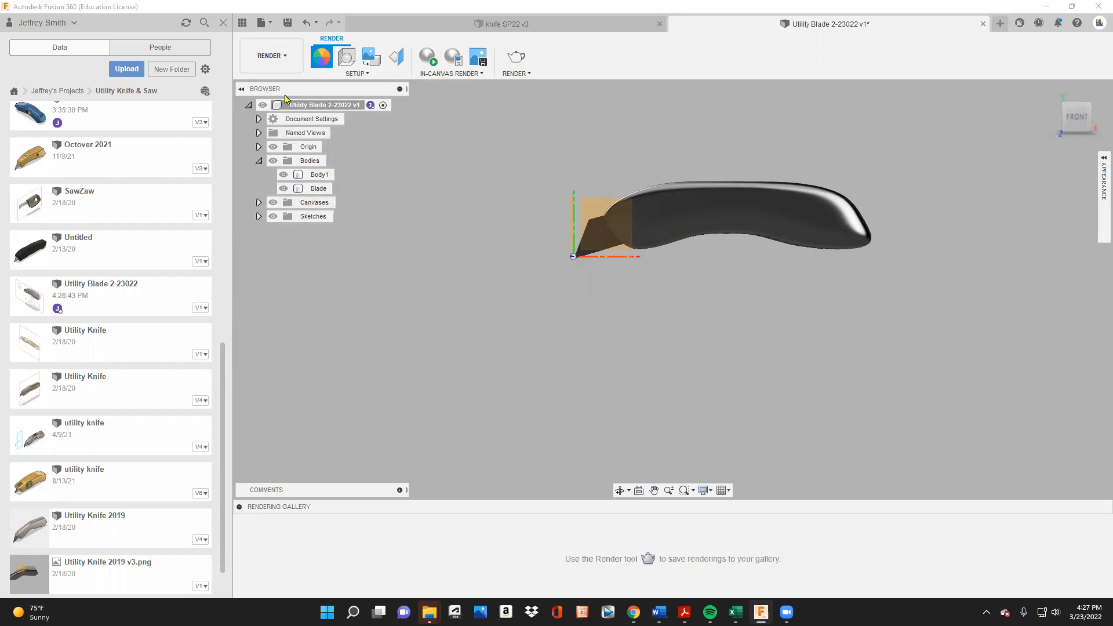
click(346, 58)
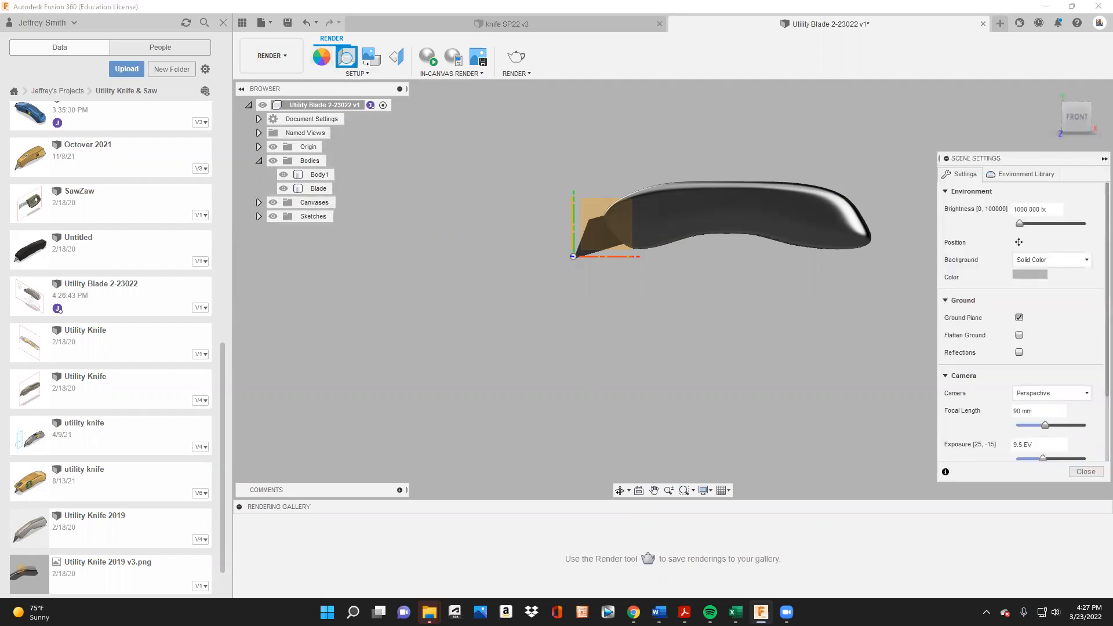
drag(1021, 164, 969, 162)
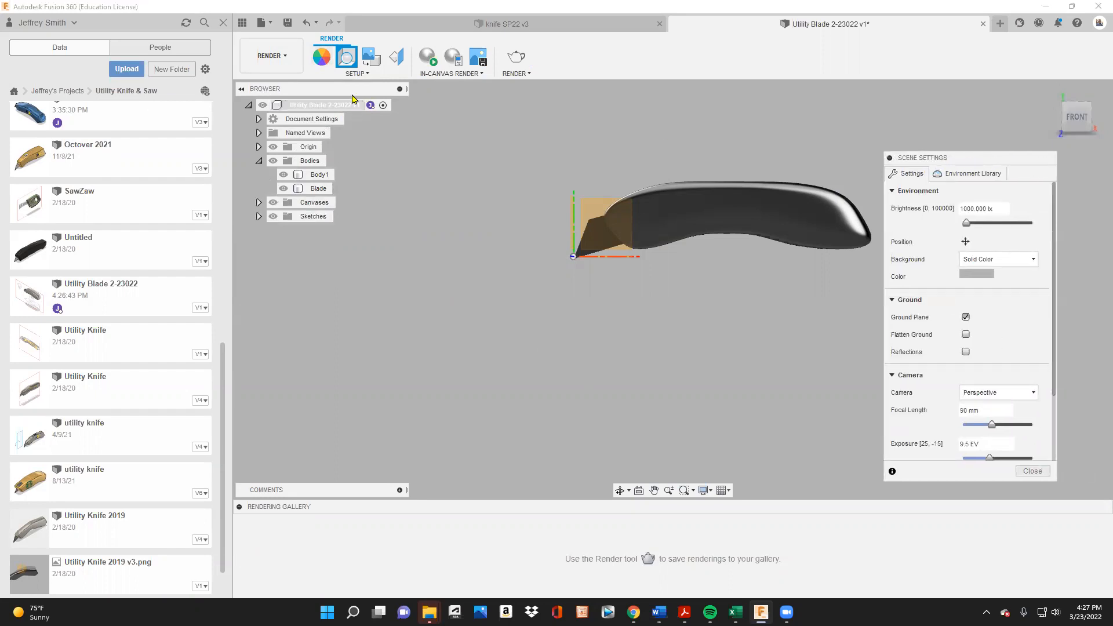
- Apply the Aluminum - Anodized Glossy (Blue) appearance from the Metal library to the knife's main body
click(317, 67)
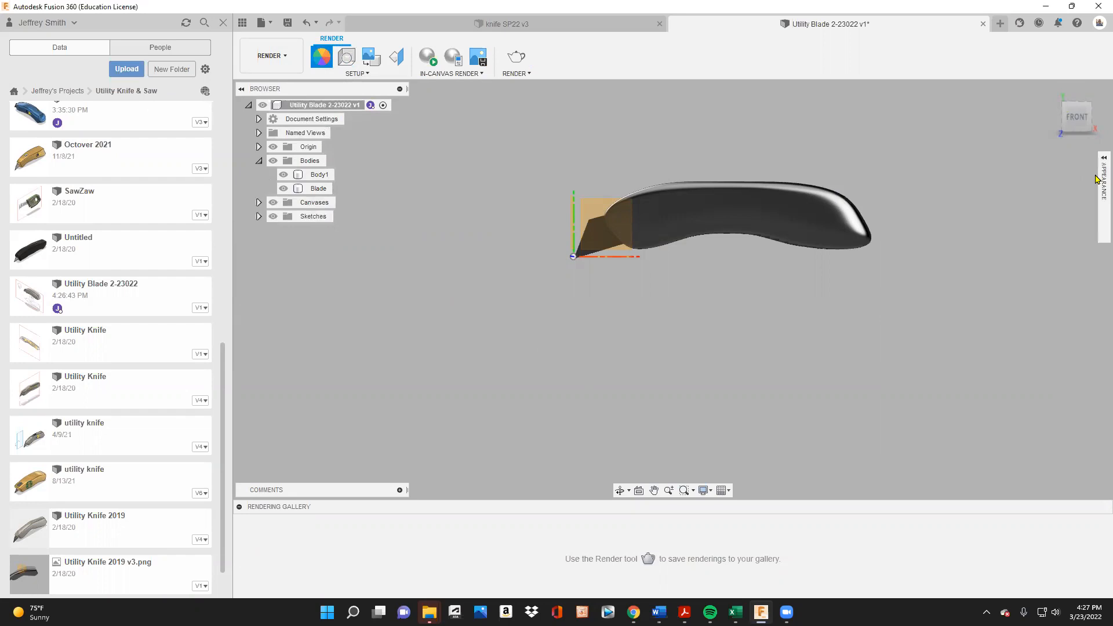
click(1103, 200)
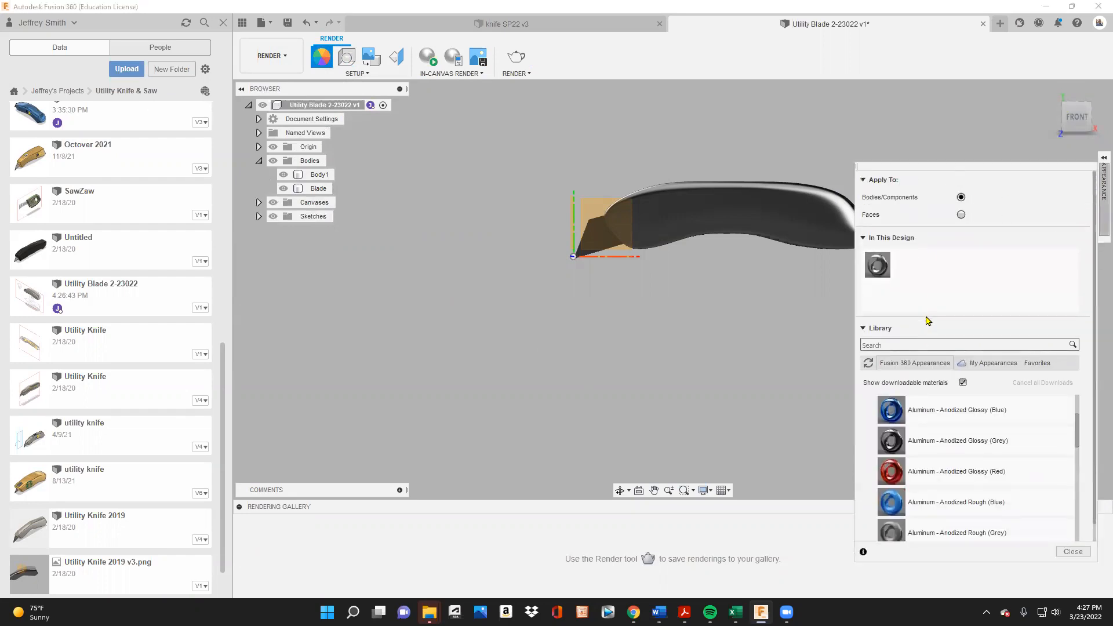
scroll(862, 400, up, 3)
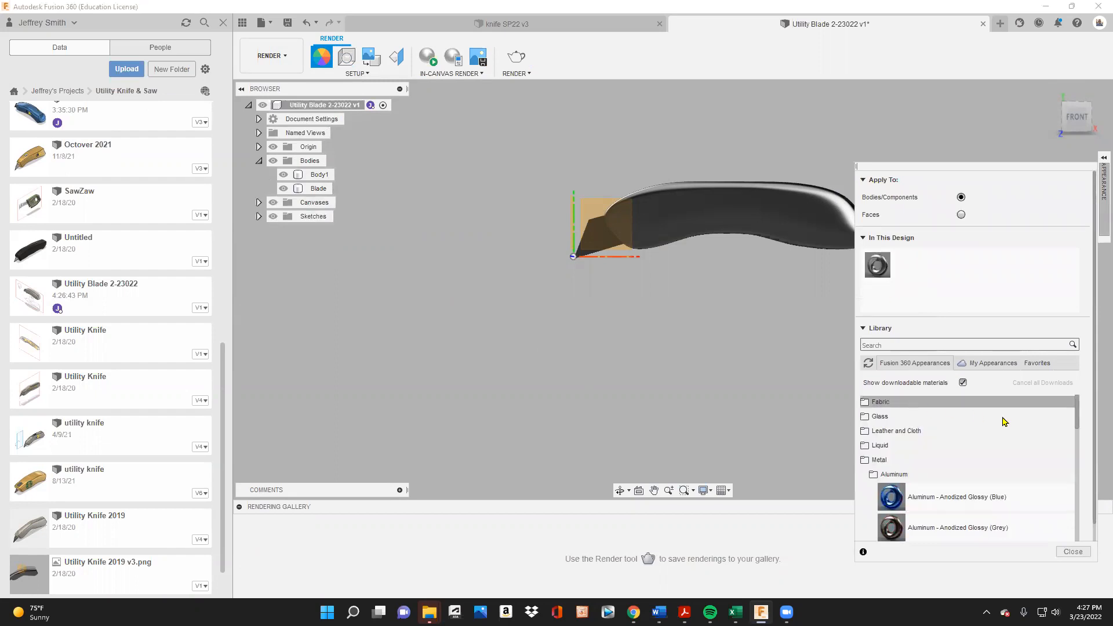
click(865, 461)
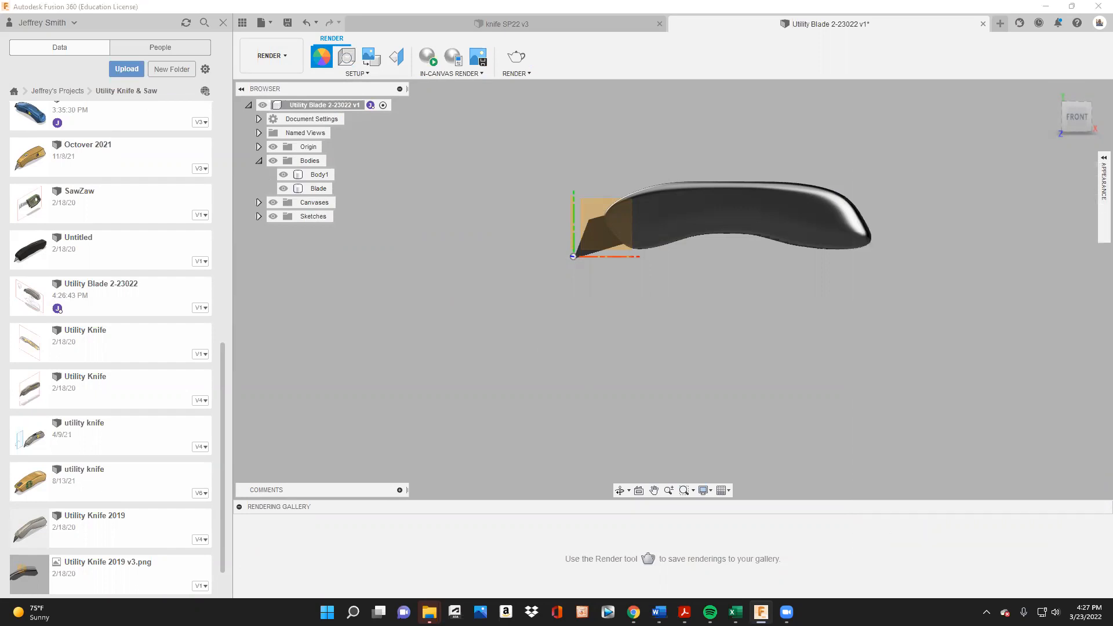
mouse_move(1100, 182)
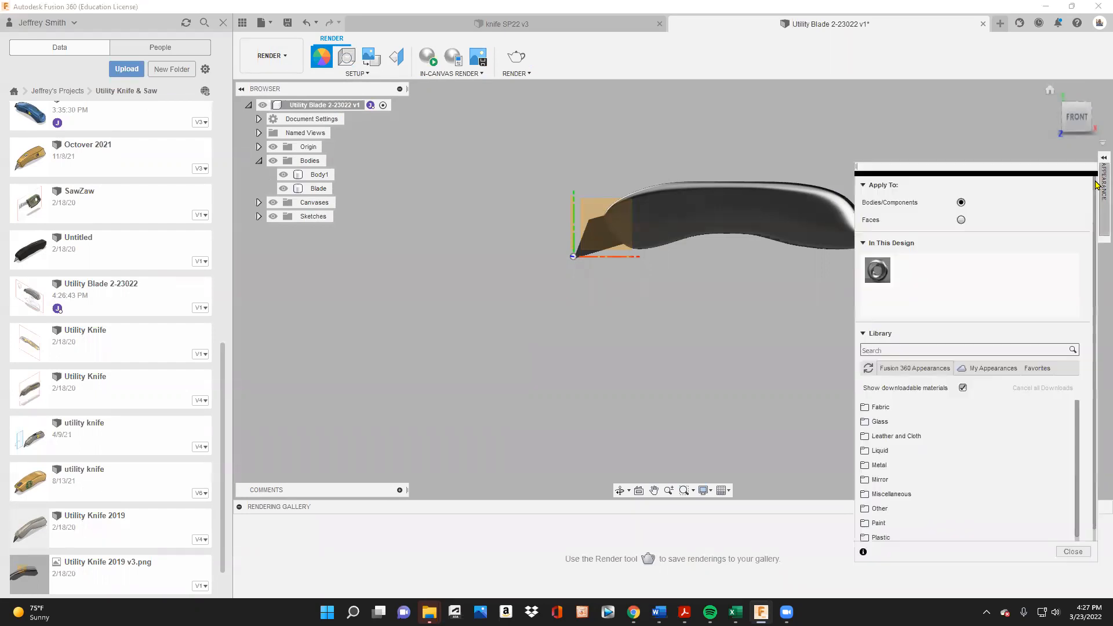
scroll(935, 449, down, 2)
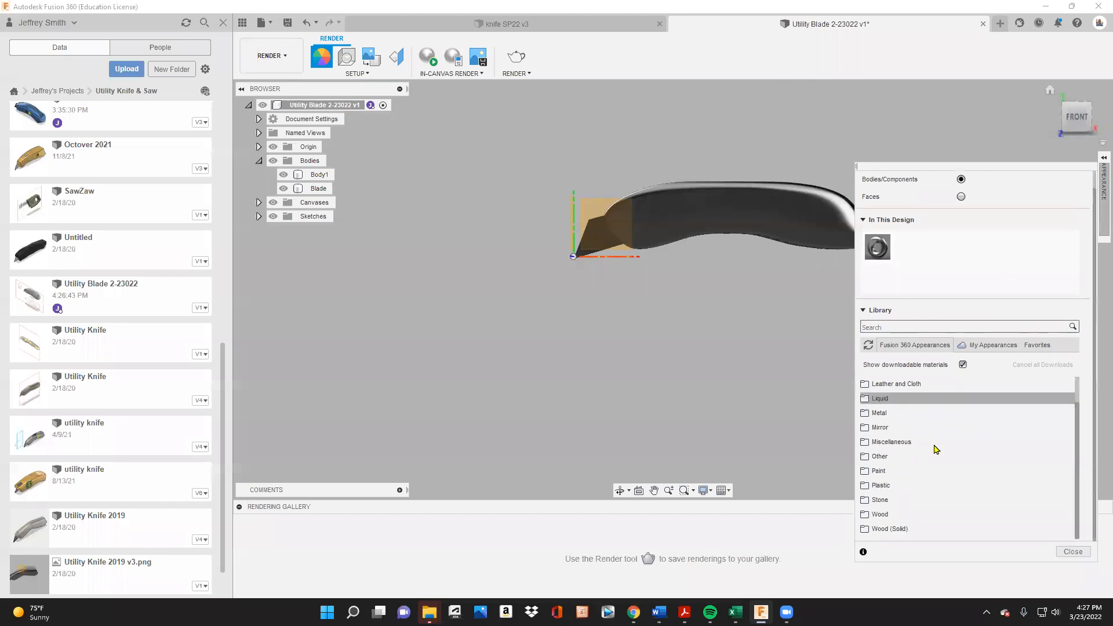
click(879, 412)
scroll(897, 433, down, 3)
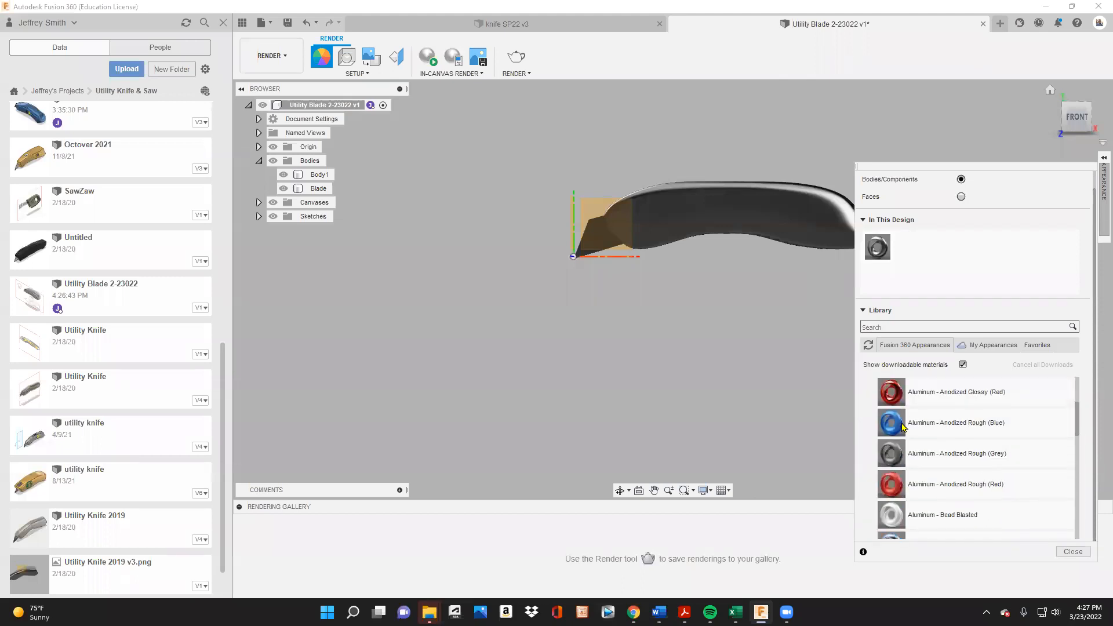
scroll(903, 429, up, 5)
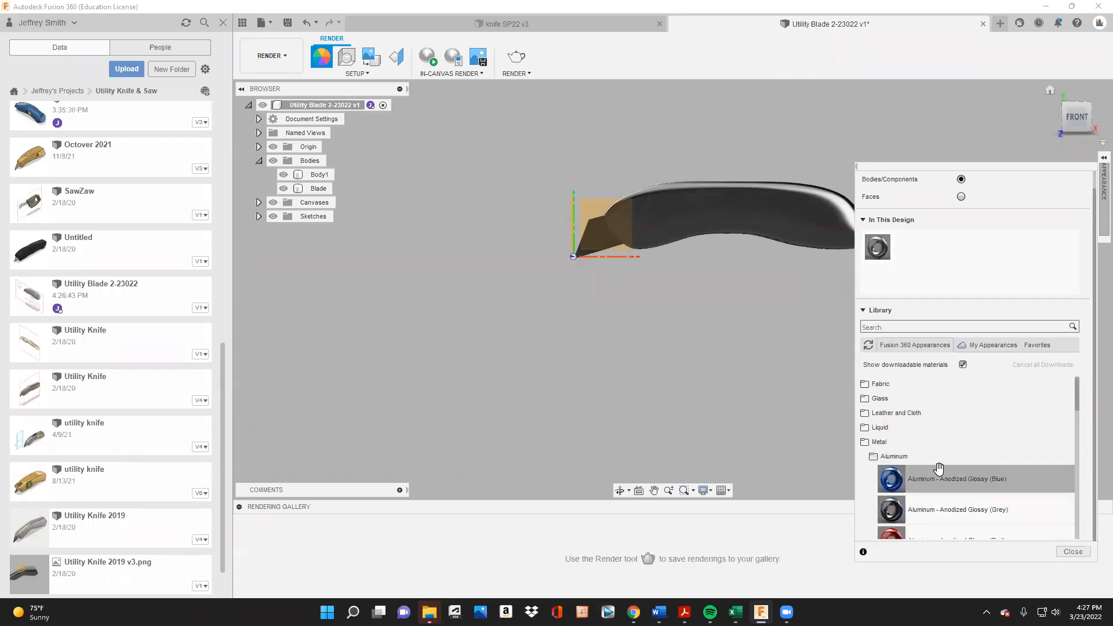
drag(897, 480, 673, 221)
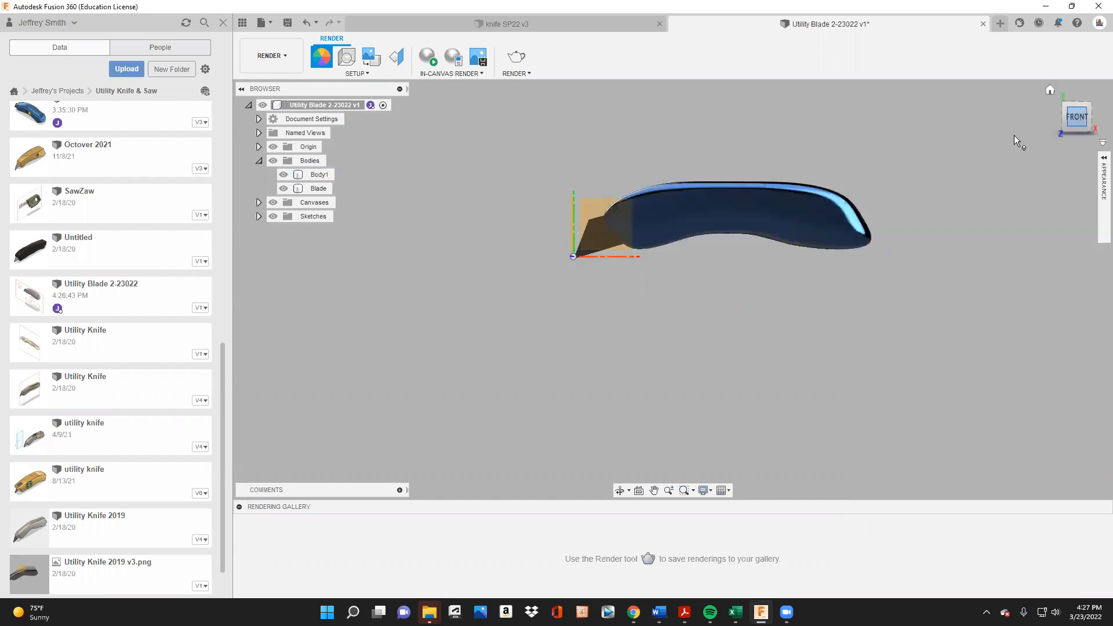
- Apply the Steel - Satin appearance from the Metal library's Steel folder to the Blade body
click(580, 224)
shift+middle_drag(671, 288, 677, 227)
scroll(676, 227, up, 3)
click(356, 398)
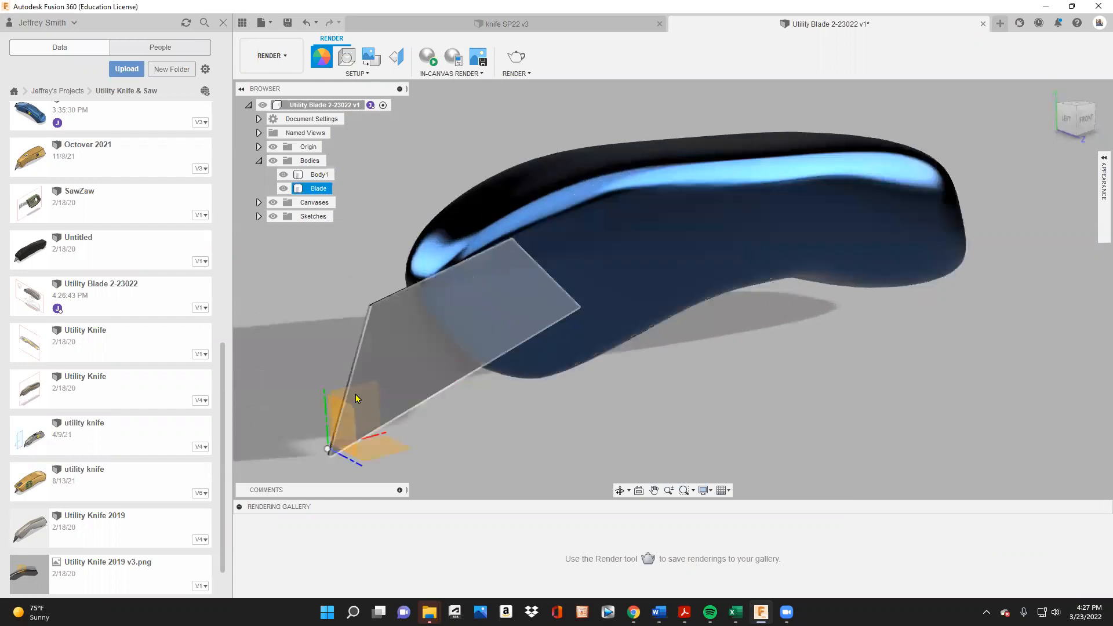
click(379, 387)
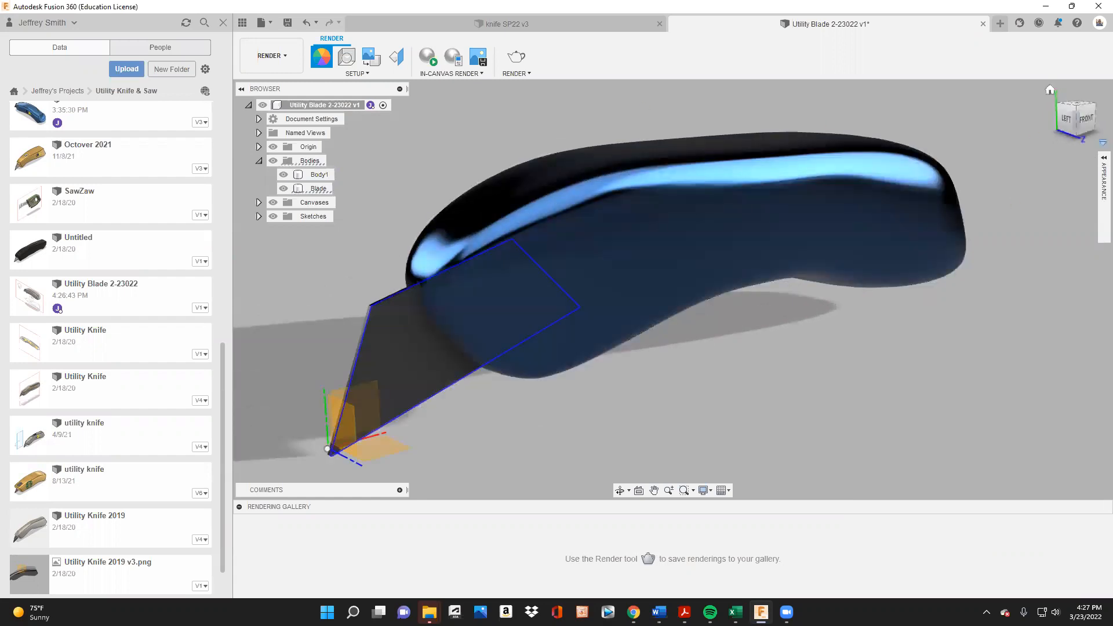
click(1103, 191)
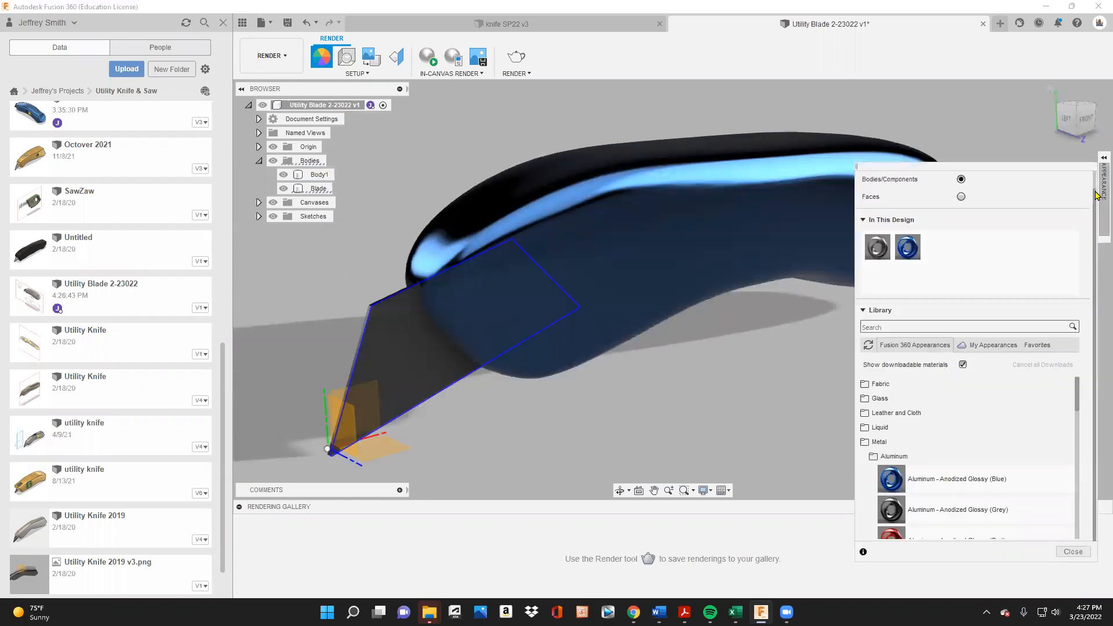
click(887, 456)
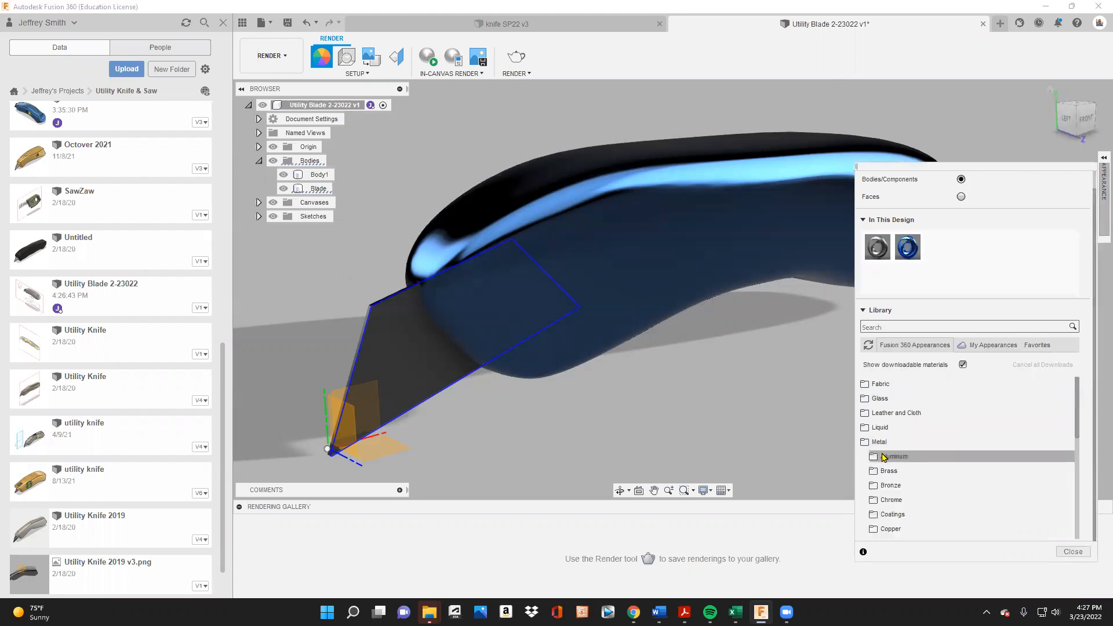
scroll(906, 458, down, 4)
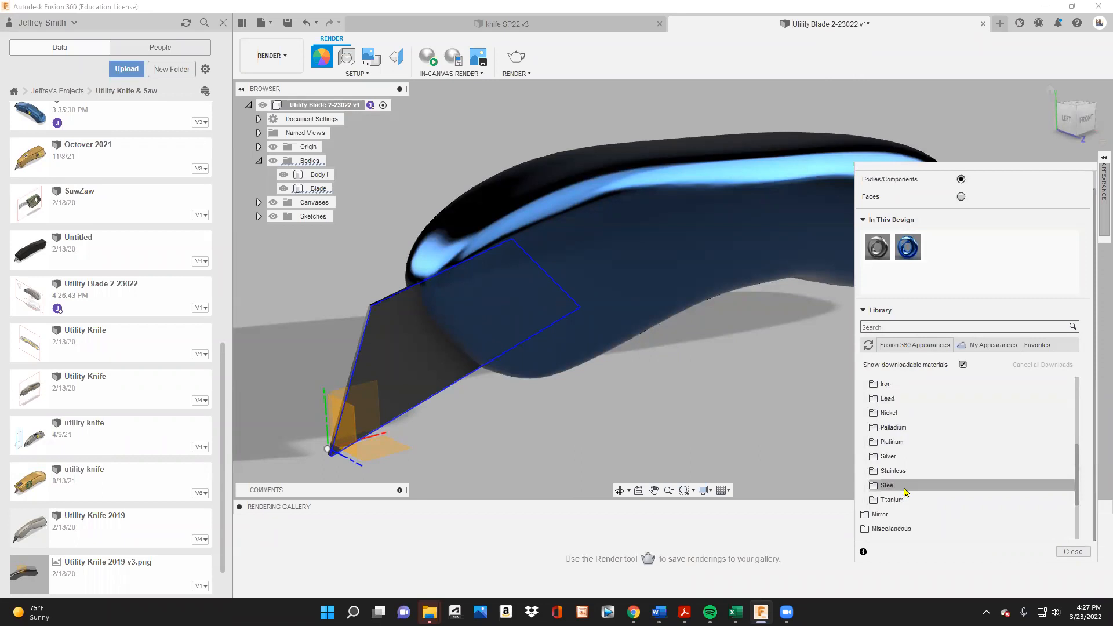
click(890, 485)
scroll(901, 470, down, 5)
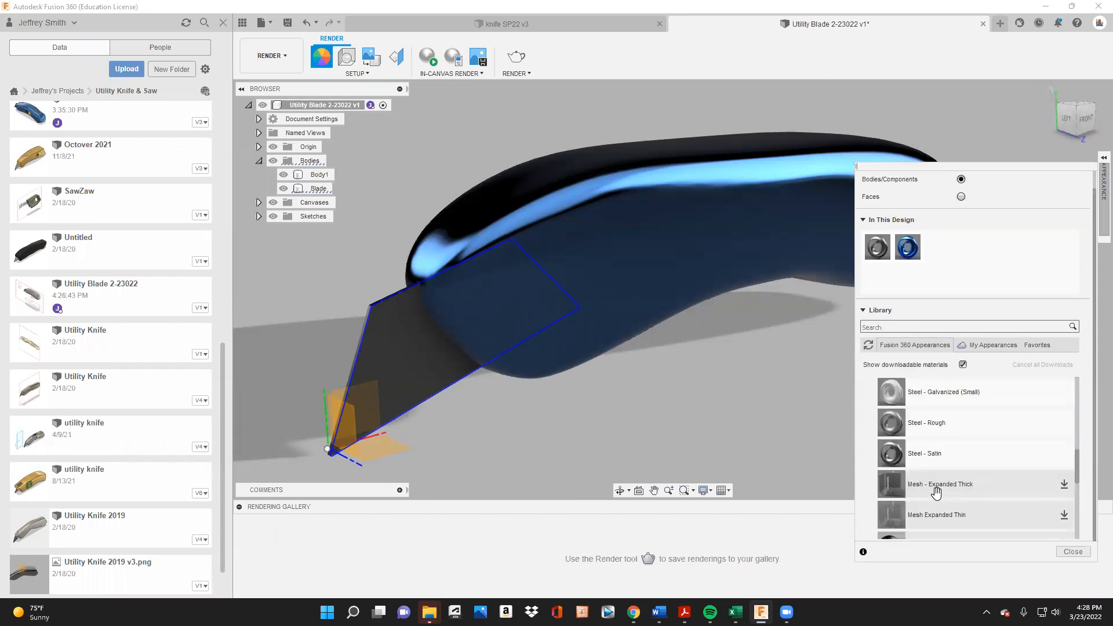
drag(900, 462, 413, 364)
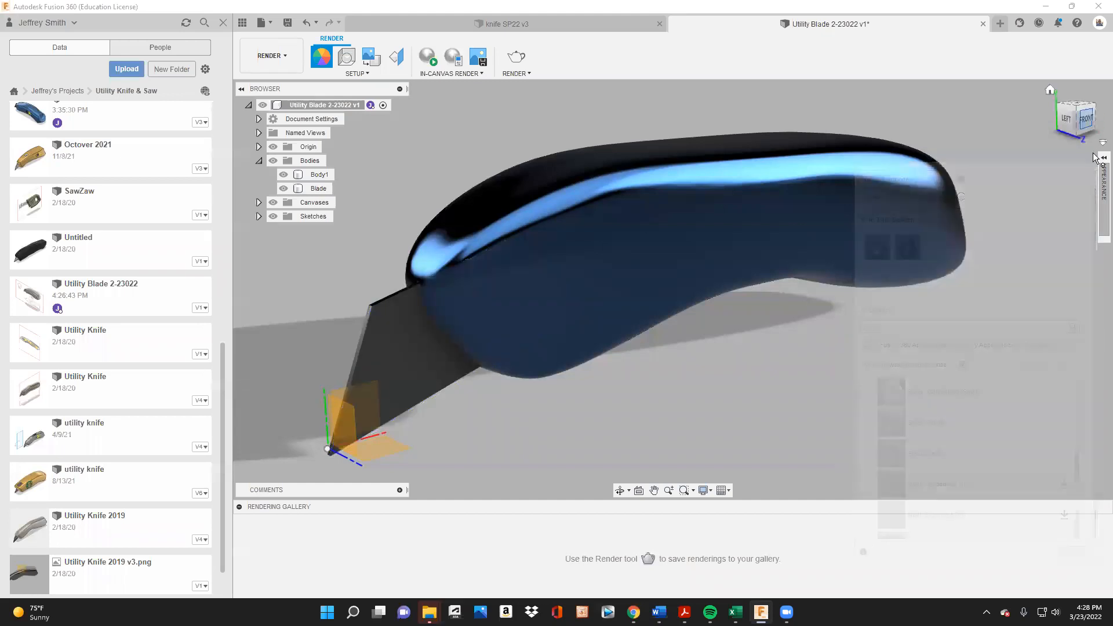
click(1101, 157)
- Start a decal from a front view and browse the computer to the Class Projects\Logos folder, showing its files as medium icons
click(1095, 120)
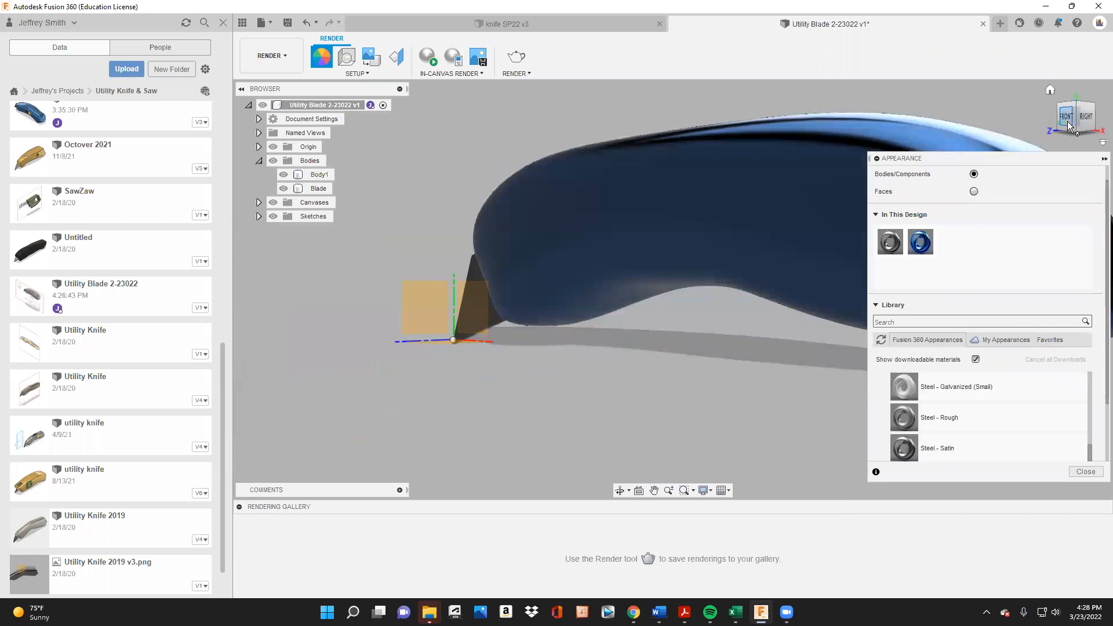
click(1069, 122)
click(1096, 161)
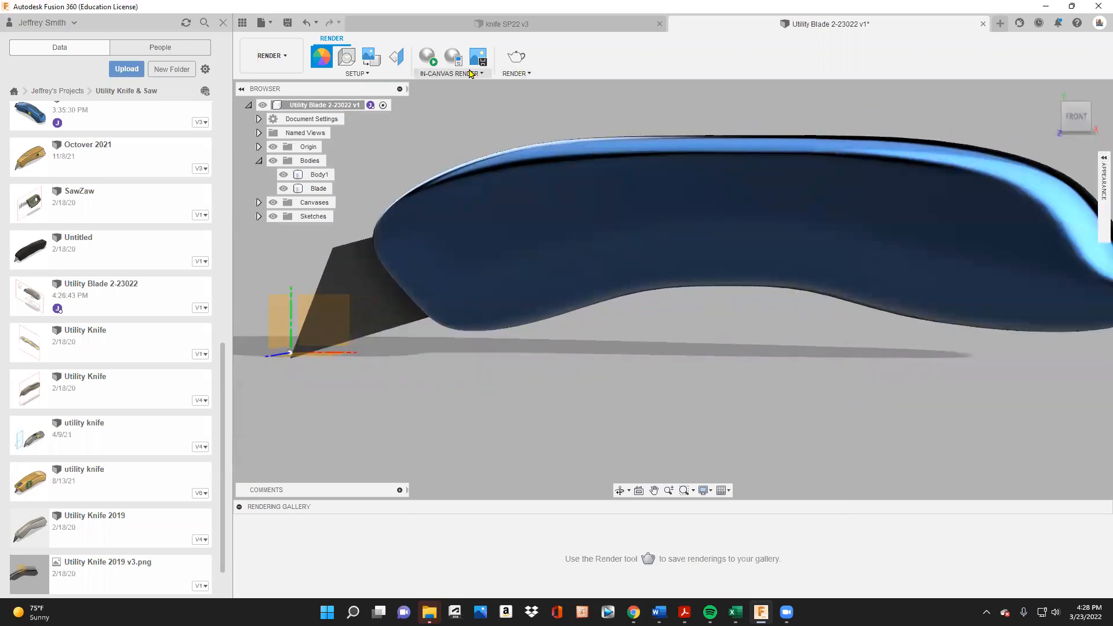
click(371, 61)
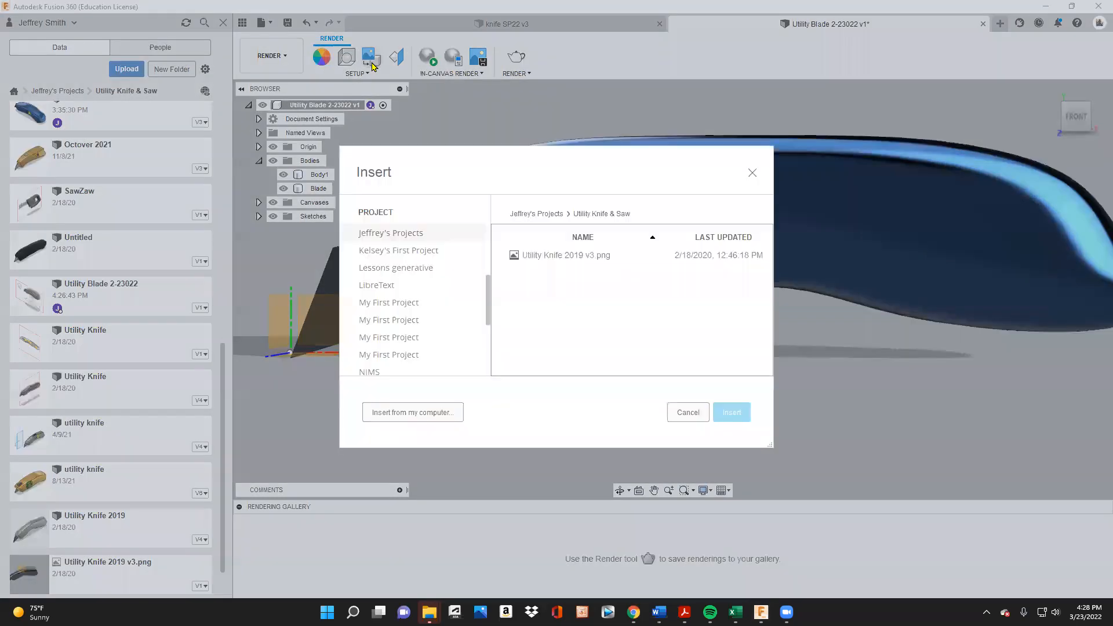
click(429, 415)
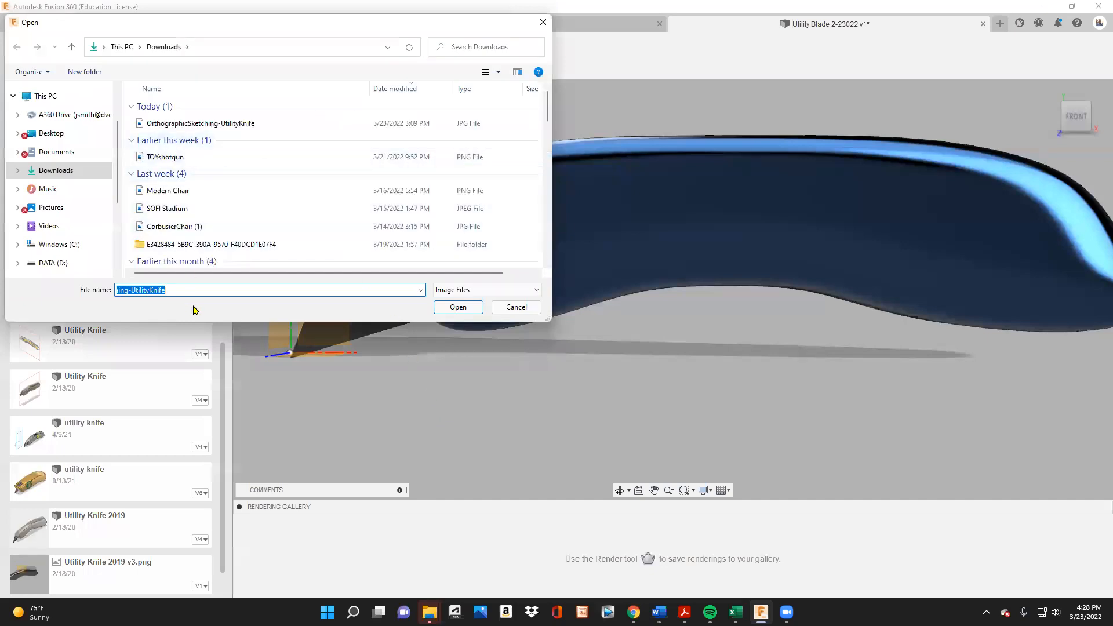
text(E:\EDUCATION\DVC\CLASSES\iDSGN-120 Industrial Design I\Class Projects\Logos)
click(458, 306)
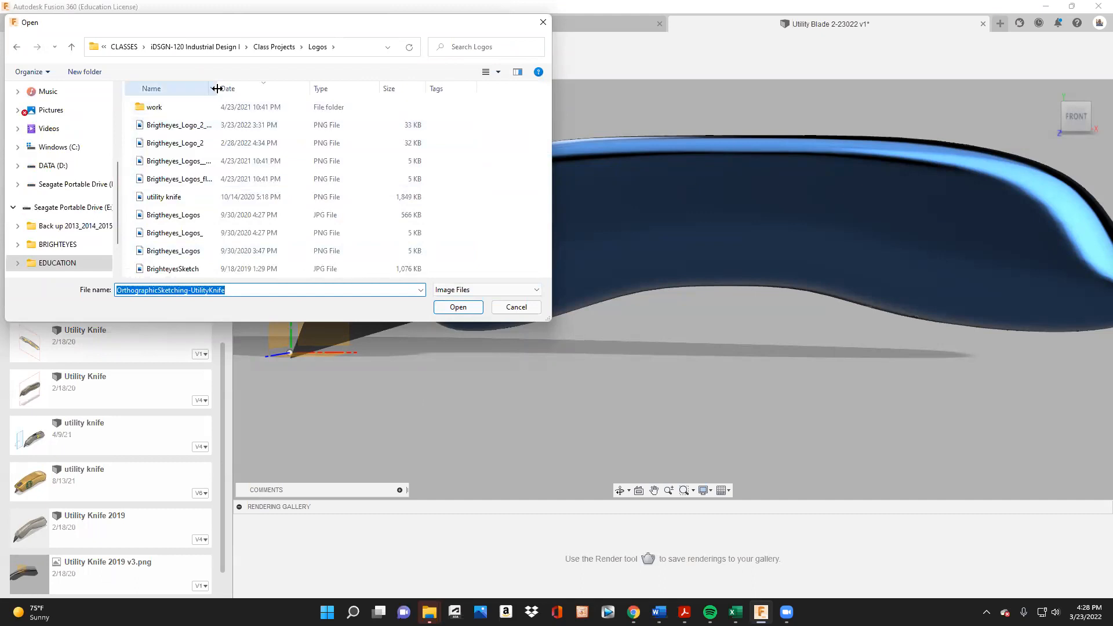
drag(217, 88, 270, 88)
click(498, 71)
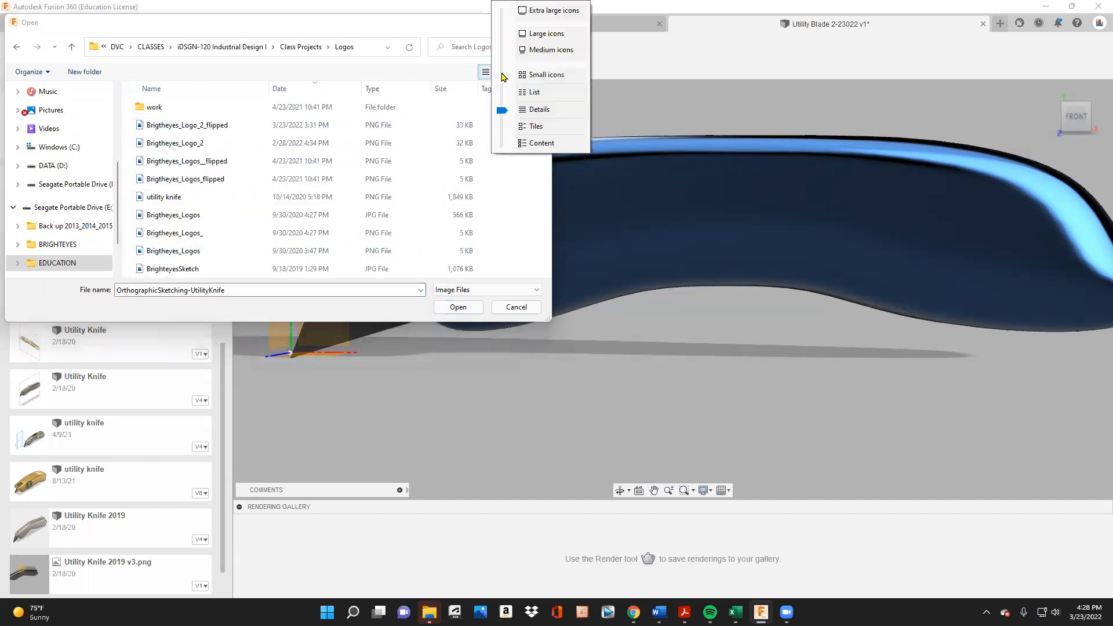
click(552, 51)
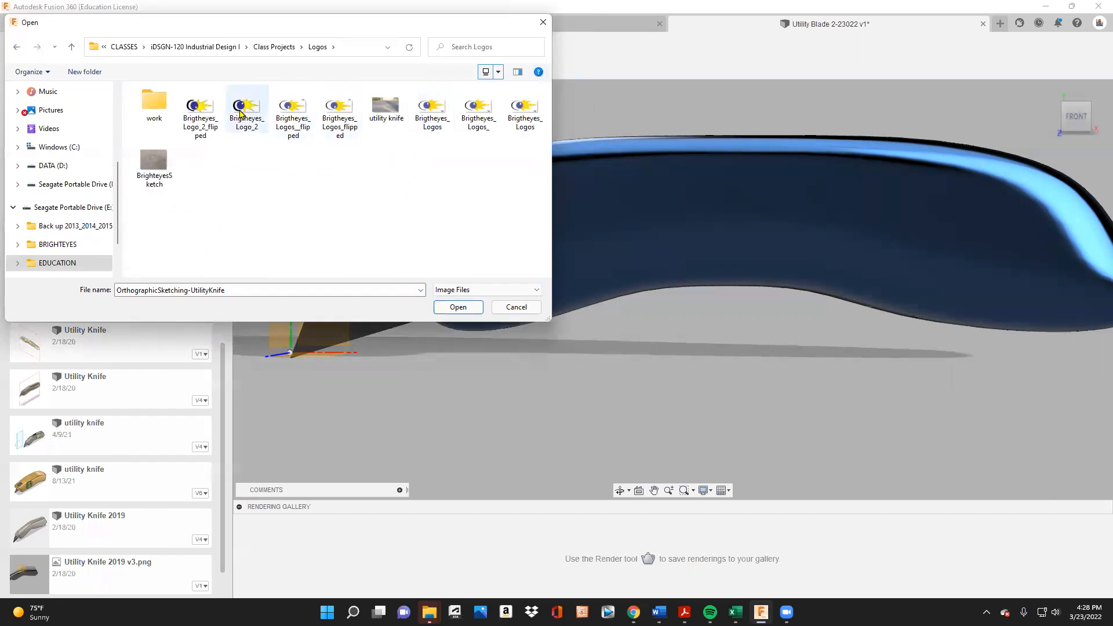
- Try placing the Brigtheyes_Logos JPG as a decal on the handle's side face, rotated -90 degrees
click(430, 111)
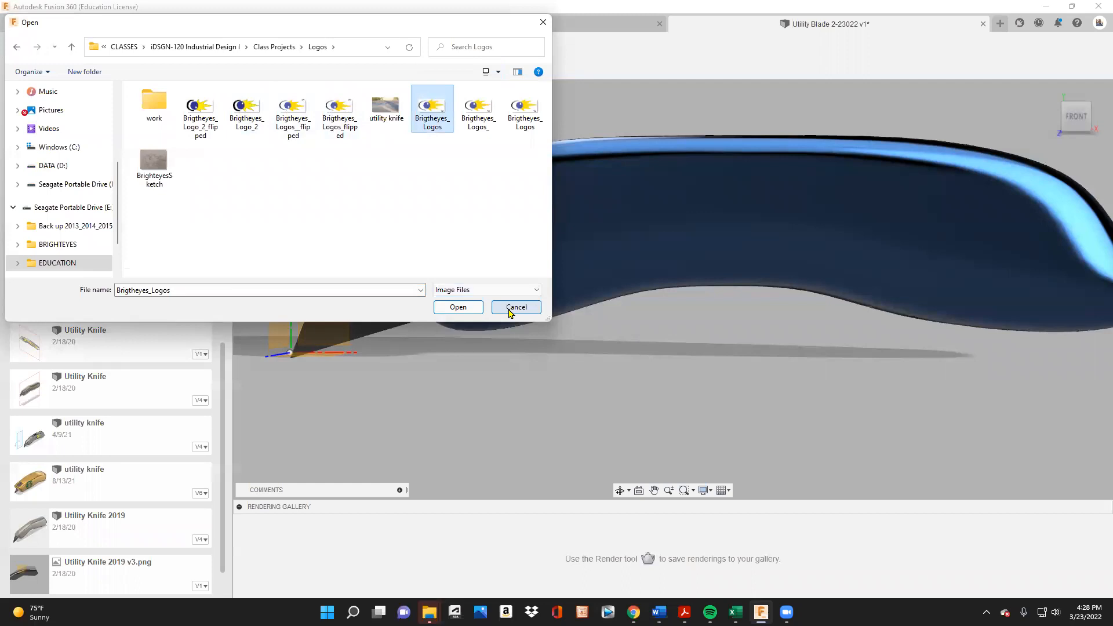
click(457, 307)
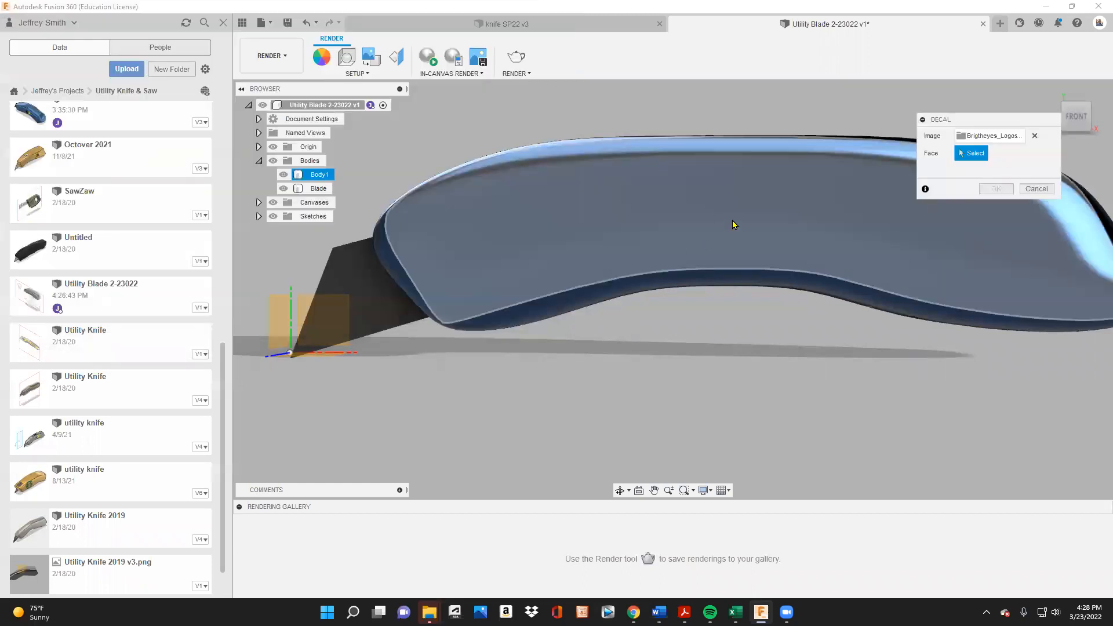
click(733, 224)
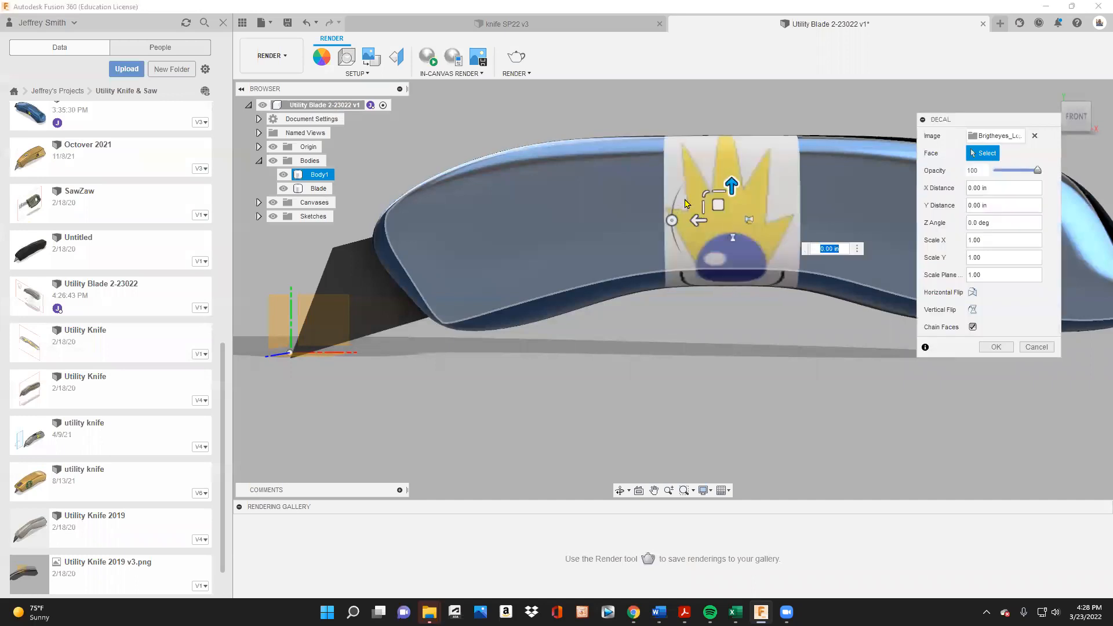
drag(671, 216, 731, 159)
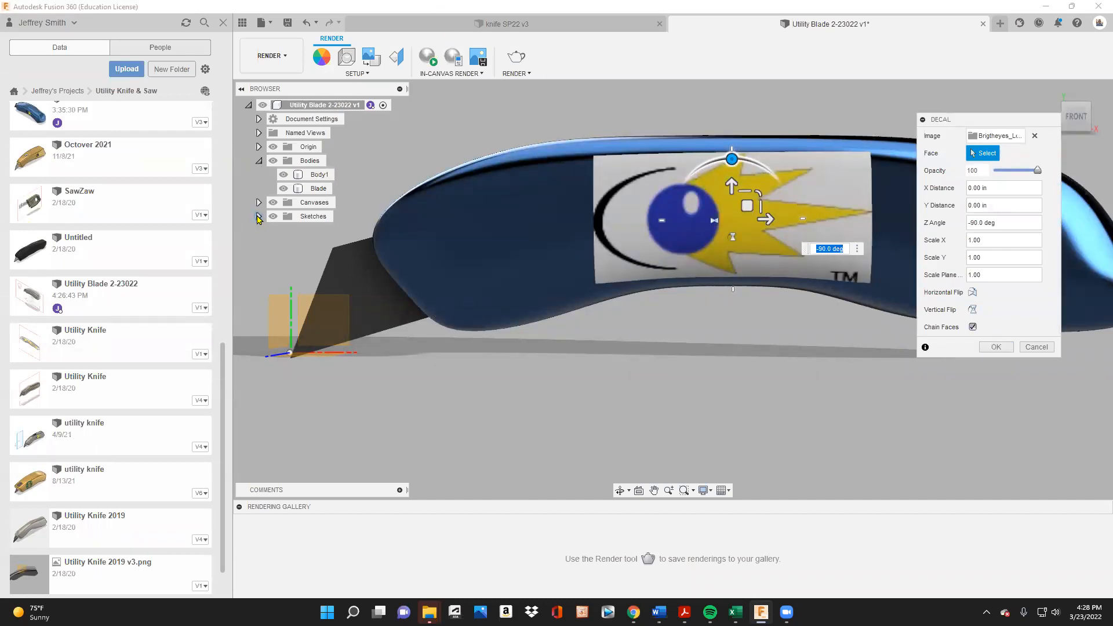
click(258, 216)
click(259, 218)
click(259, 202)
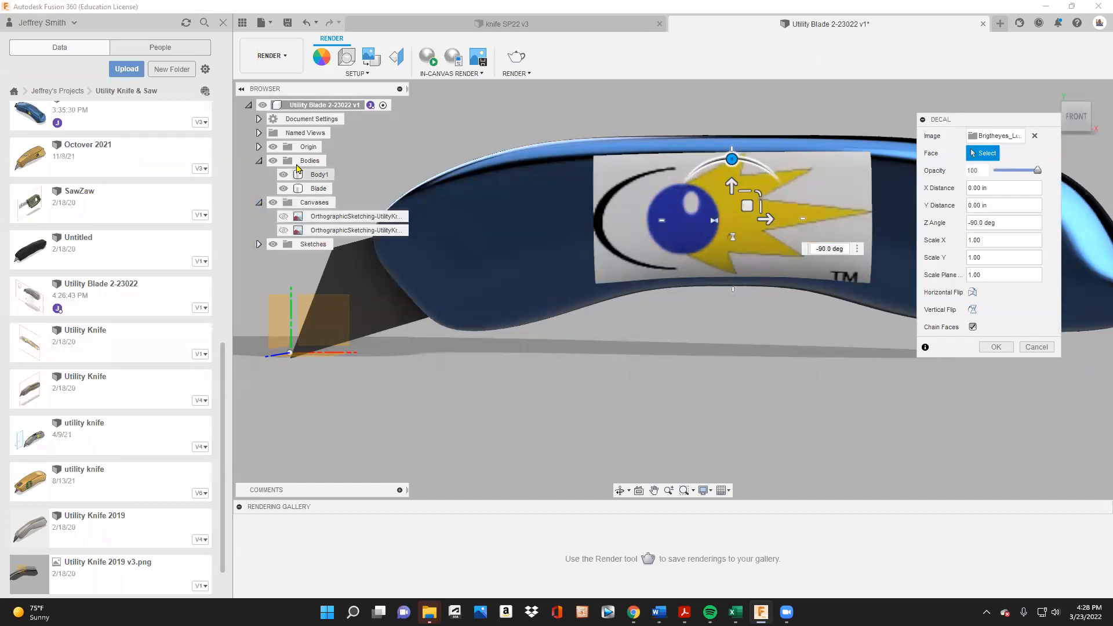
click(1035, 347)
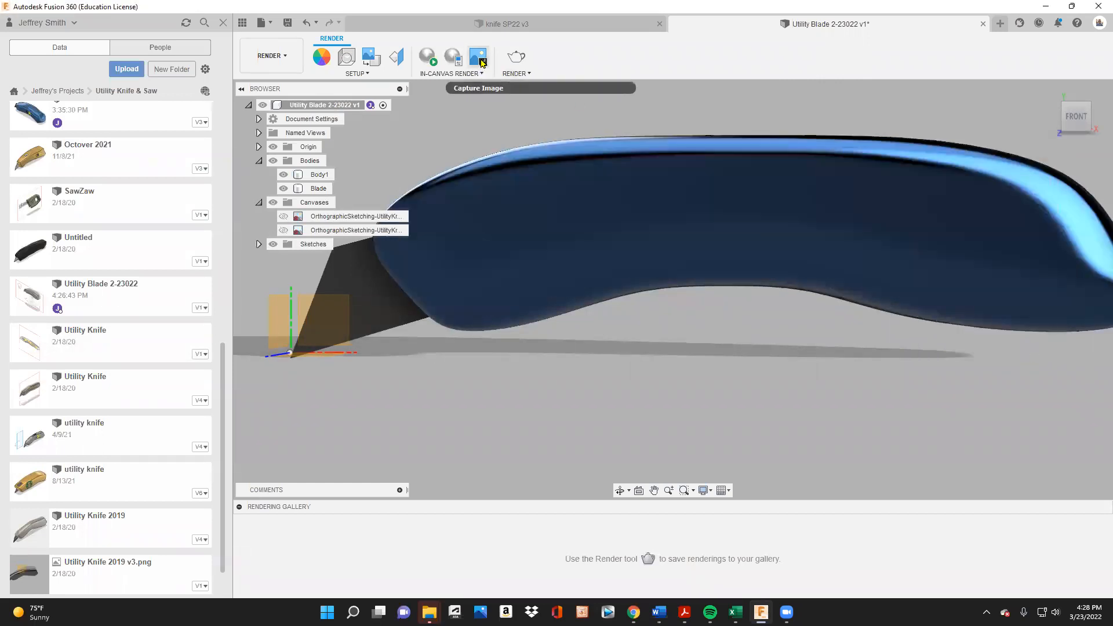
- Insert the Brigtheyes_Logo_2 PNG from the Logos folder as a decal on the handle's side face, rotated -90 degrees
click(372, 57)
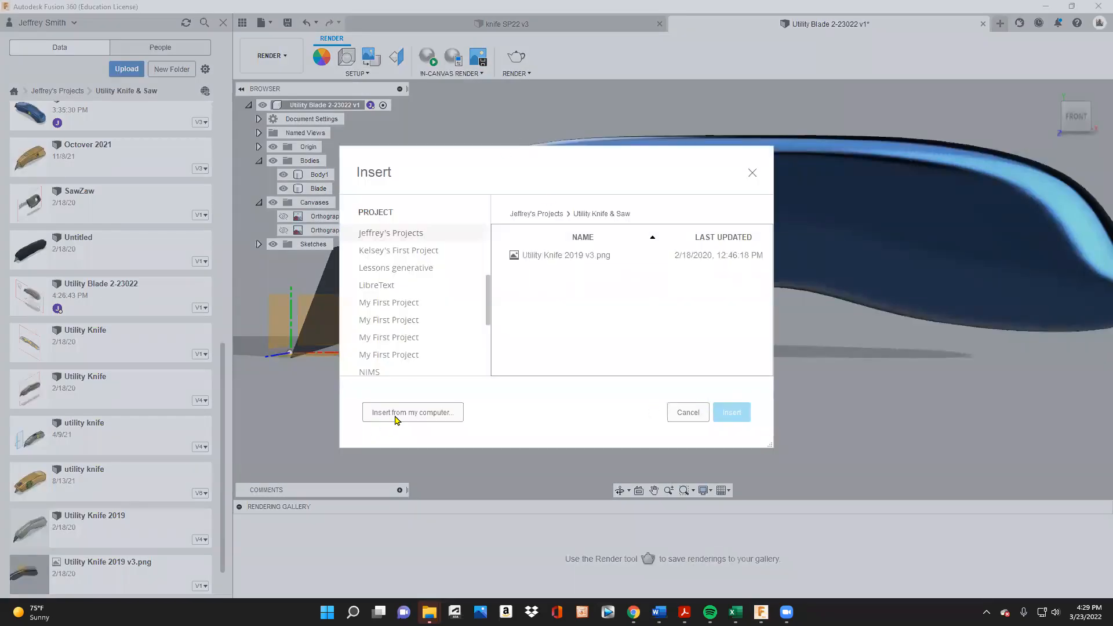
click(396, 415)
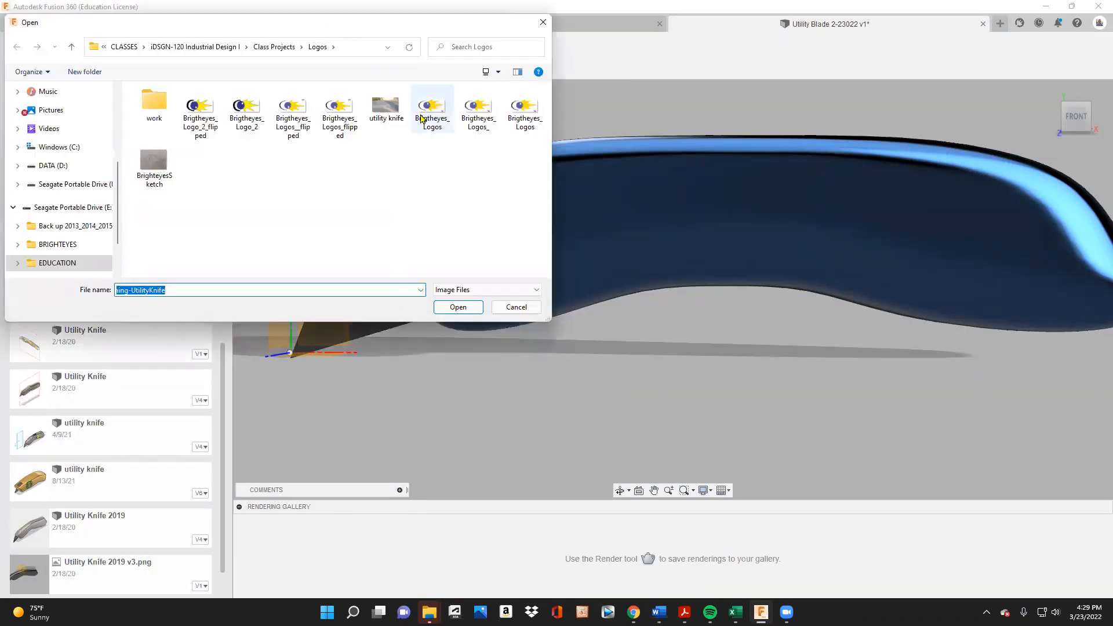
click(498, 71)
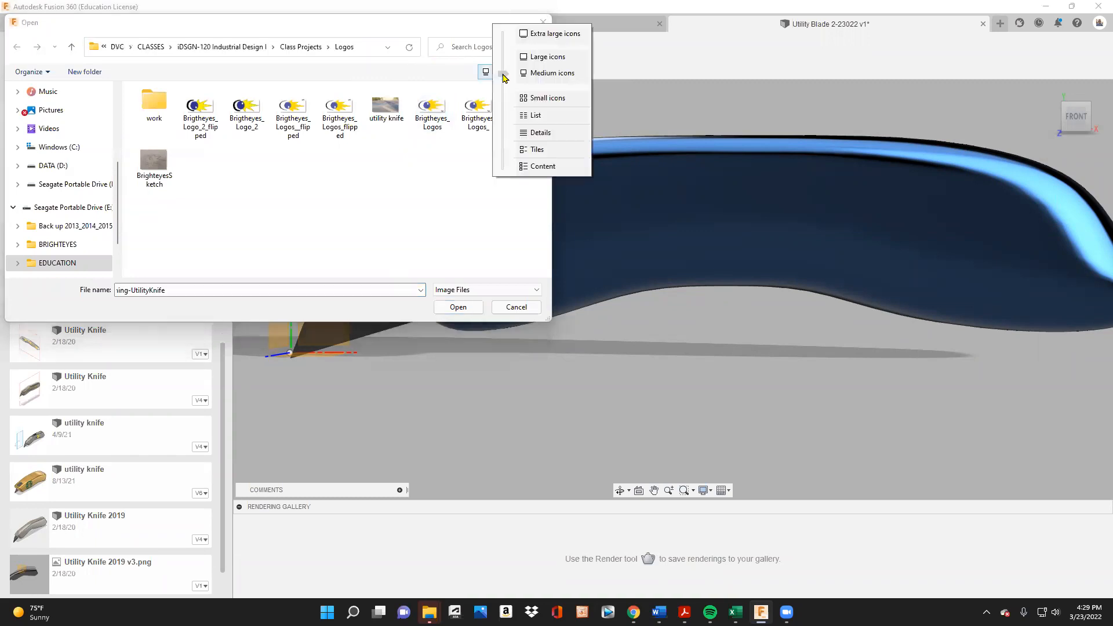
click(540, 133)
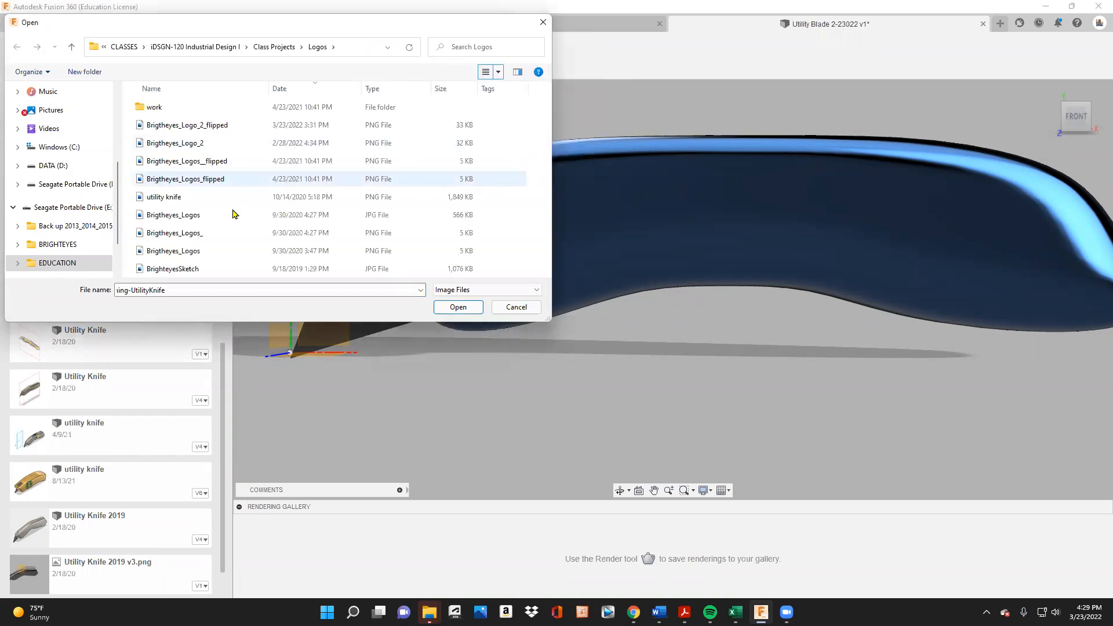
click(226, 234)
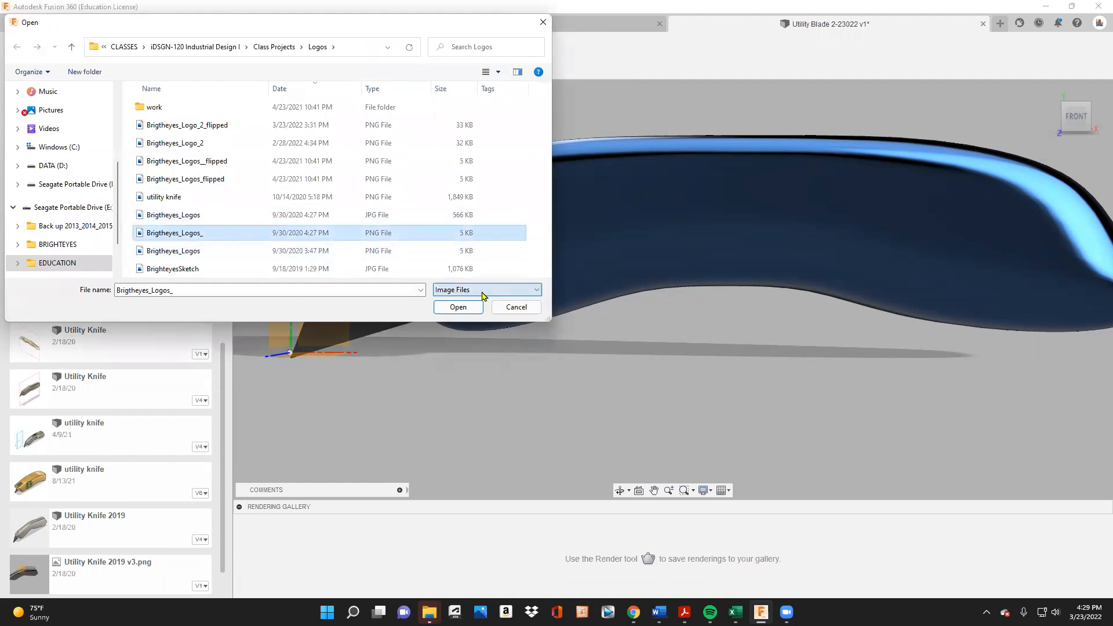
click(219, 142)
click(458, 307)
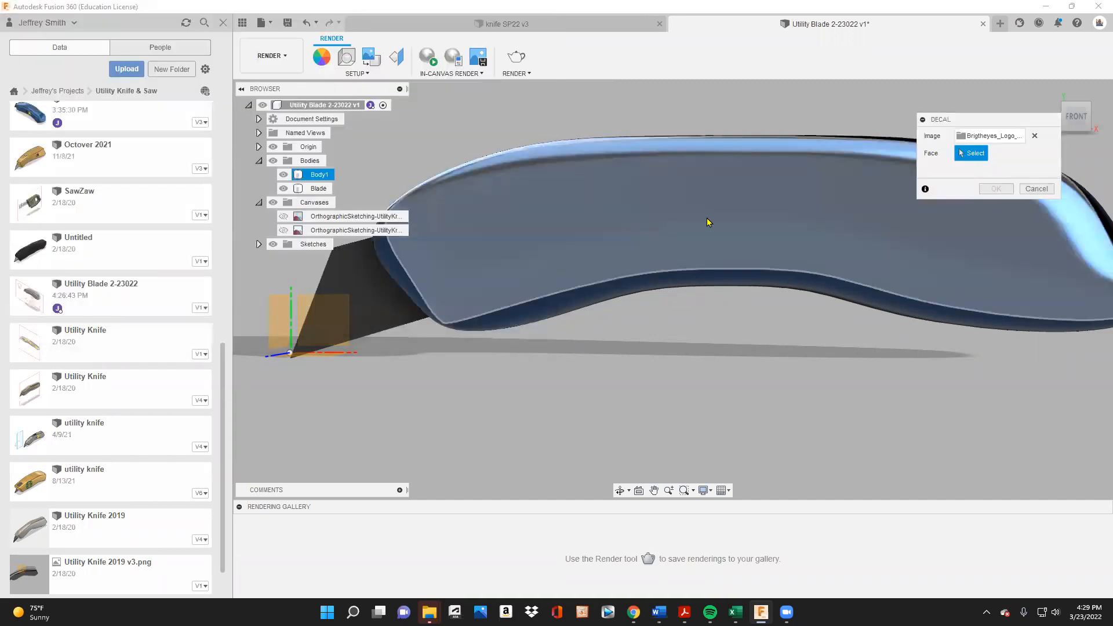
click(714, 222)
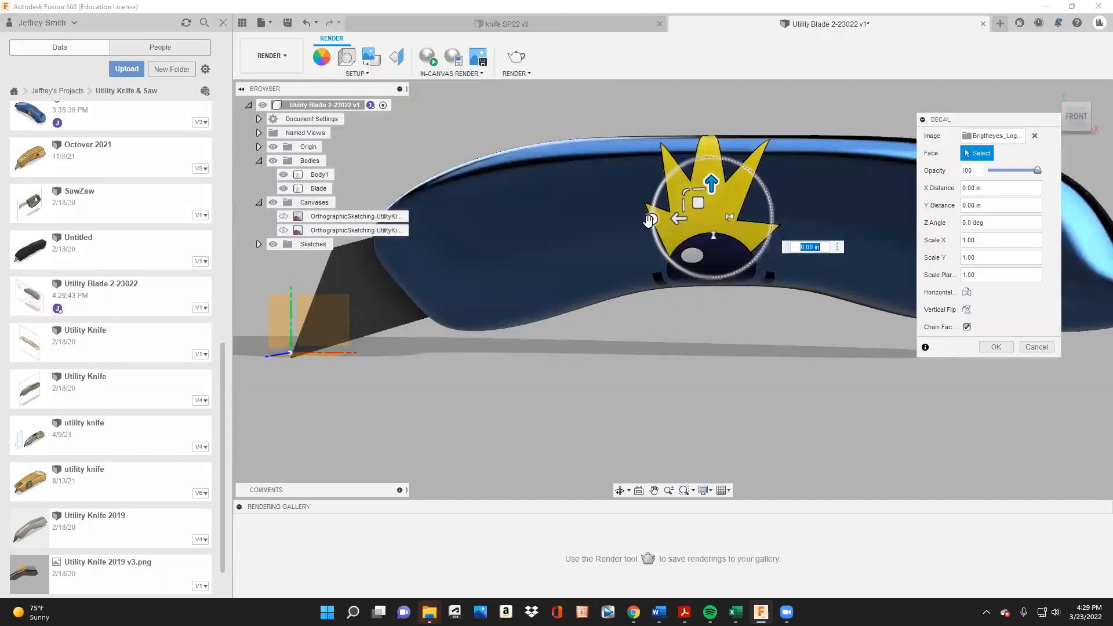
drag(682, 168, 763, 188)
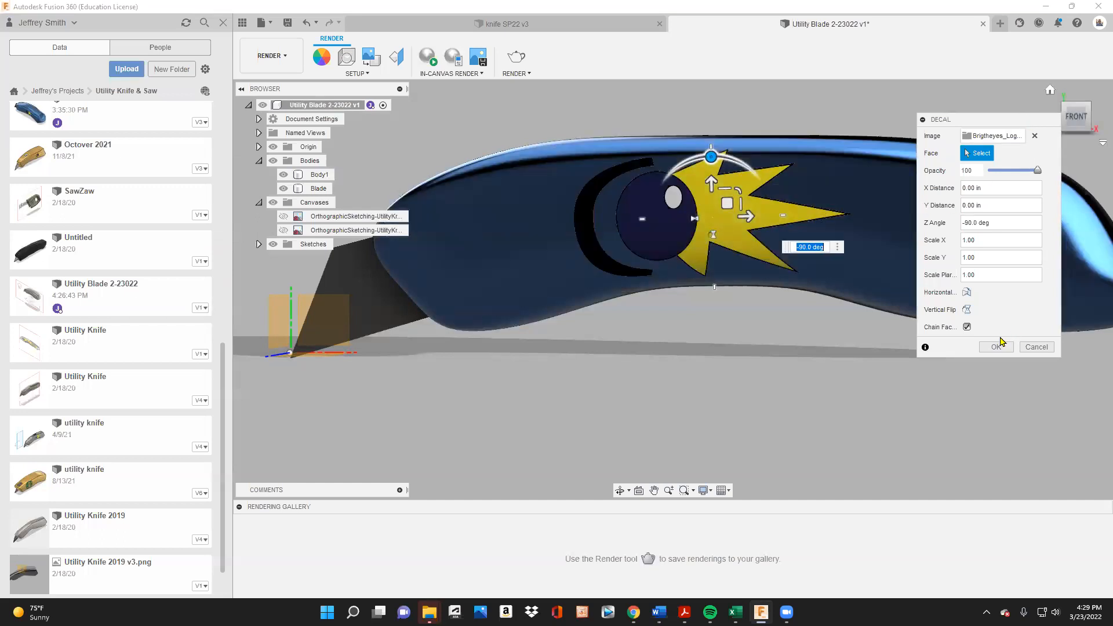
- Move the logo decal toward the handle's rear end, to about 1.63 in X and -0.06 in Y distance, and accept it
drag(714, 155, 856, 161)
click(1049, 90)
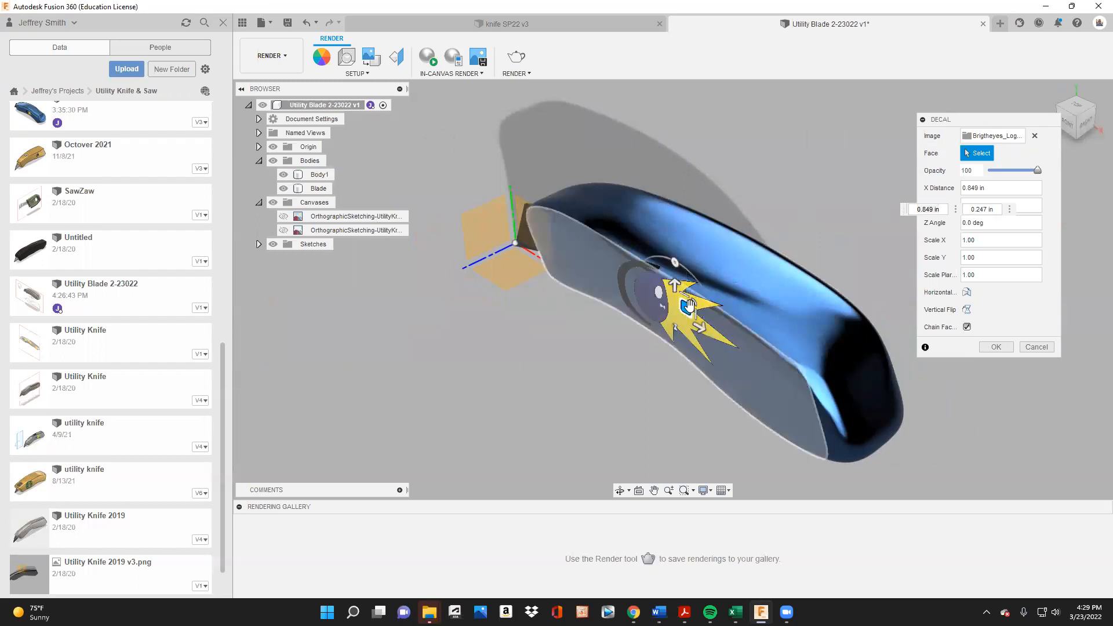
drag(684, 301, 749, 356)
click(1065, 131)
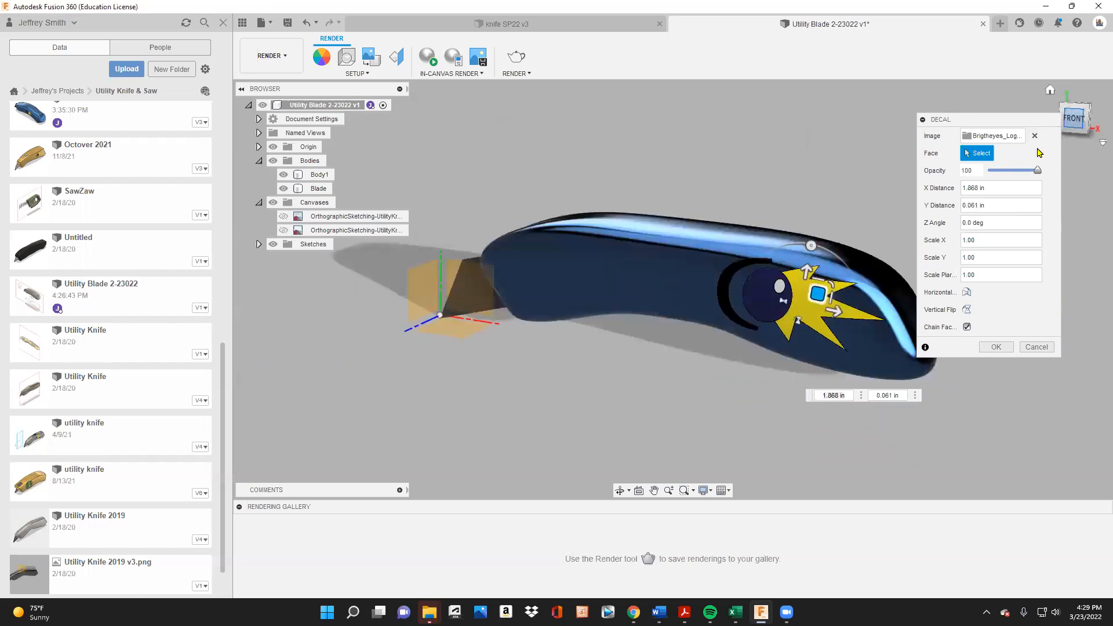
drag(838, 255, 815, 271)
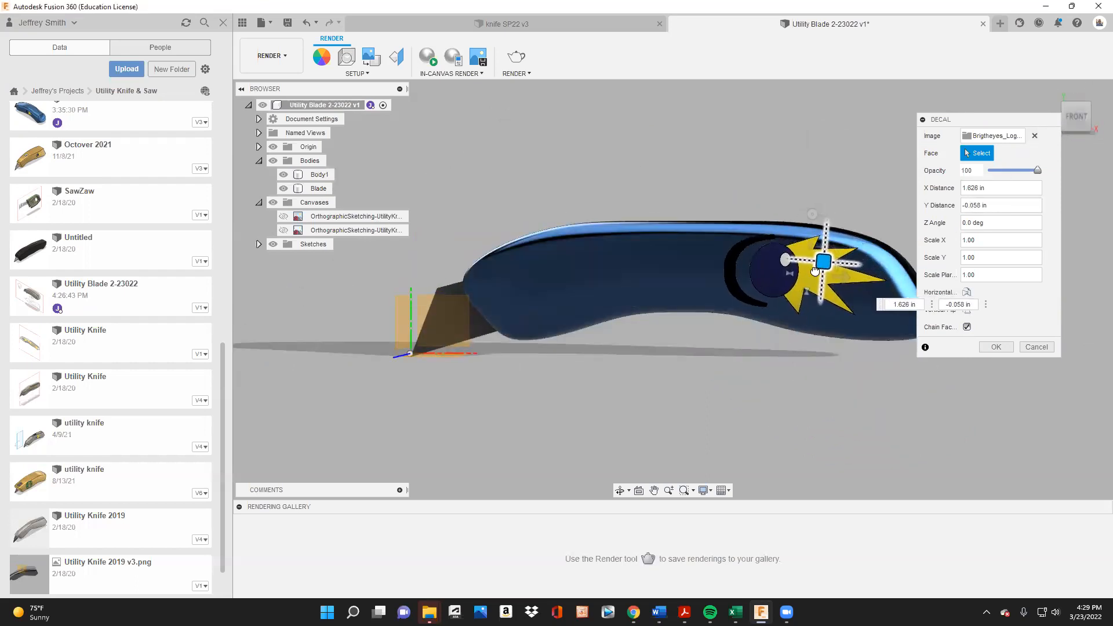
click(995, 347)
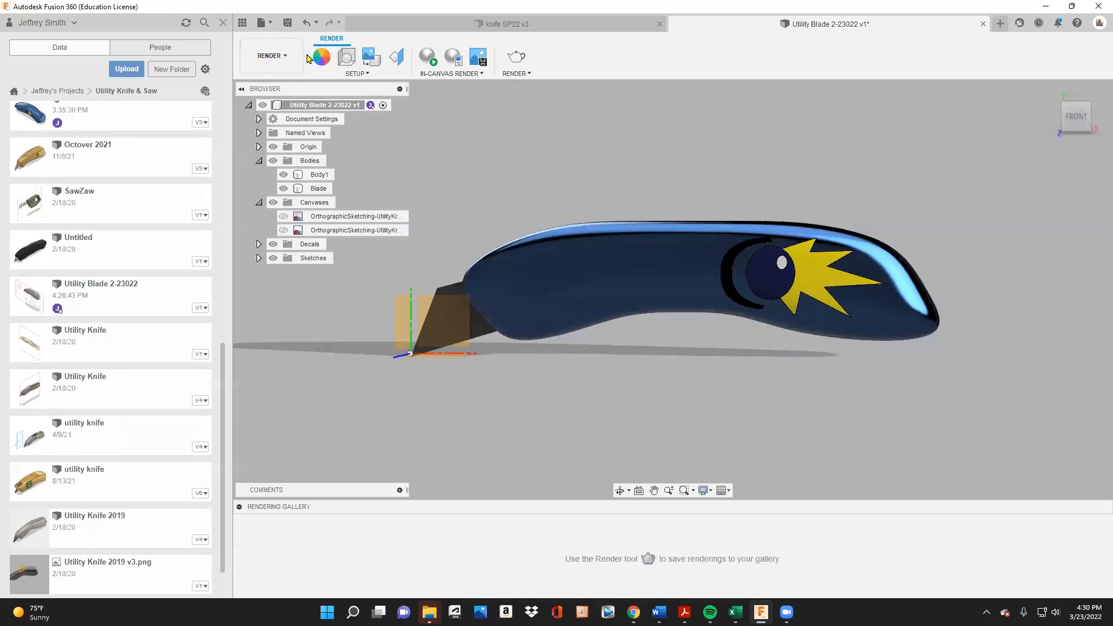
- Open the scene settings and set the background to Environment
click(344, 58)
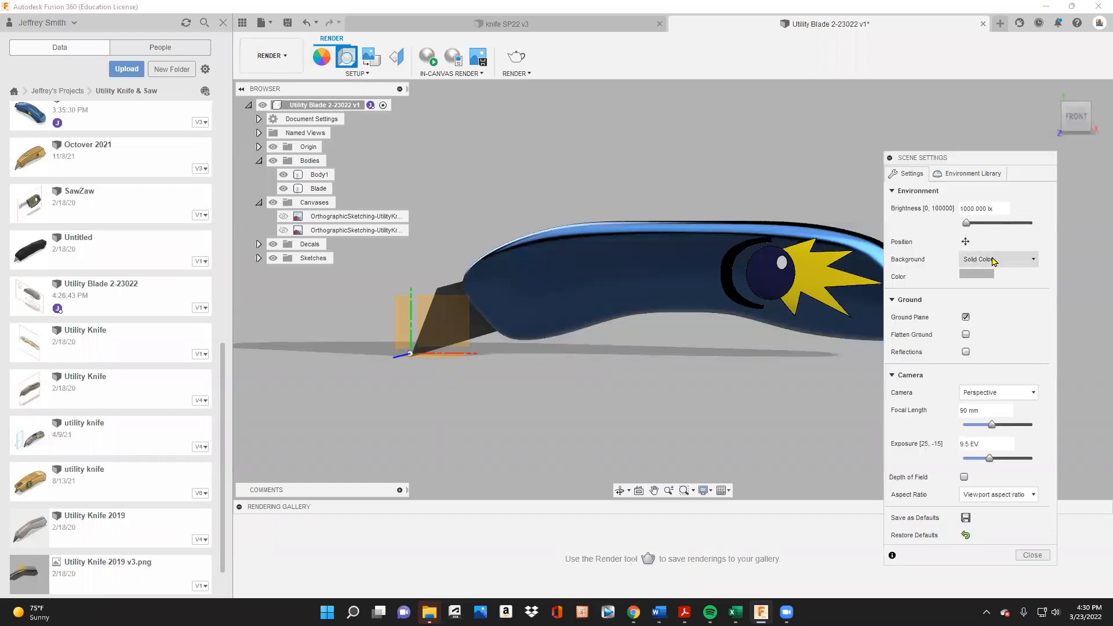
click(993, 261)
click(994, 272)
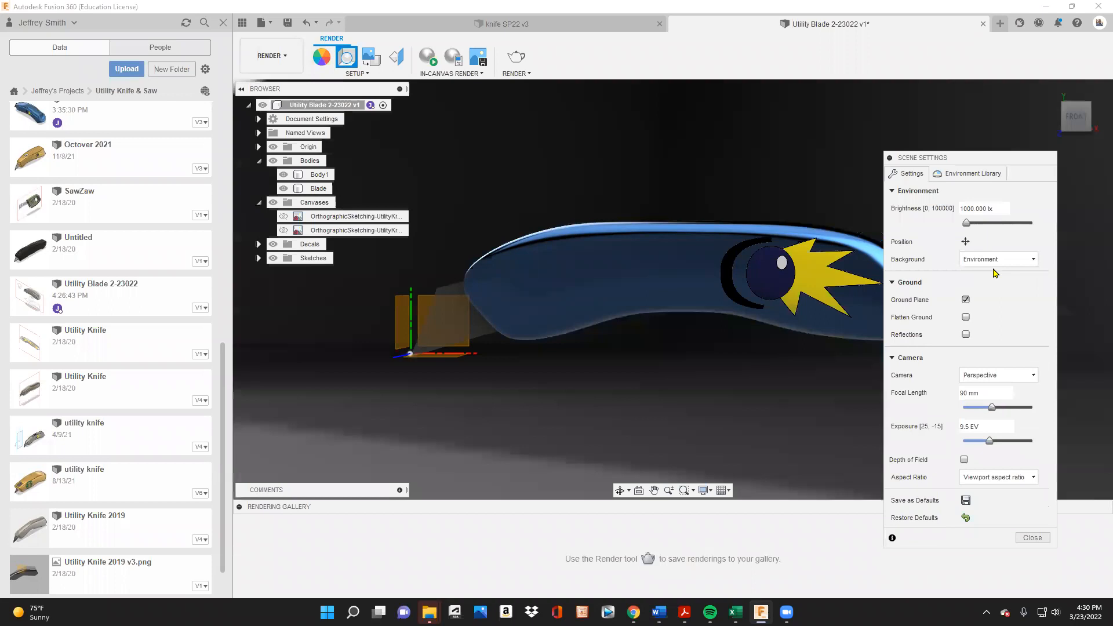
- Look through the Fusion 360 environment library for lighting environments such as Plaza, Photobooth and Sharp Highlights
click(955, 174)
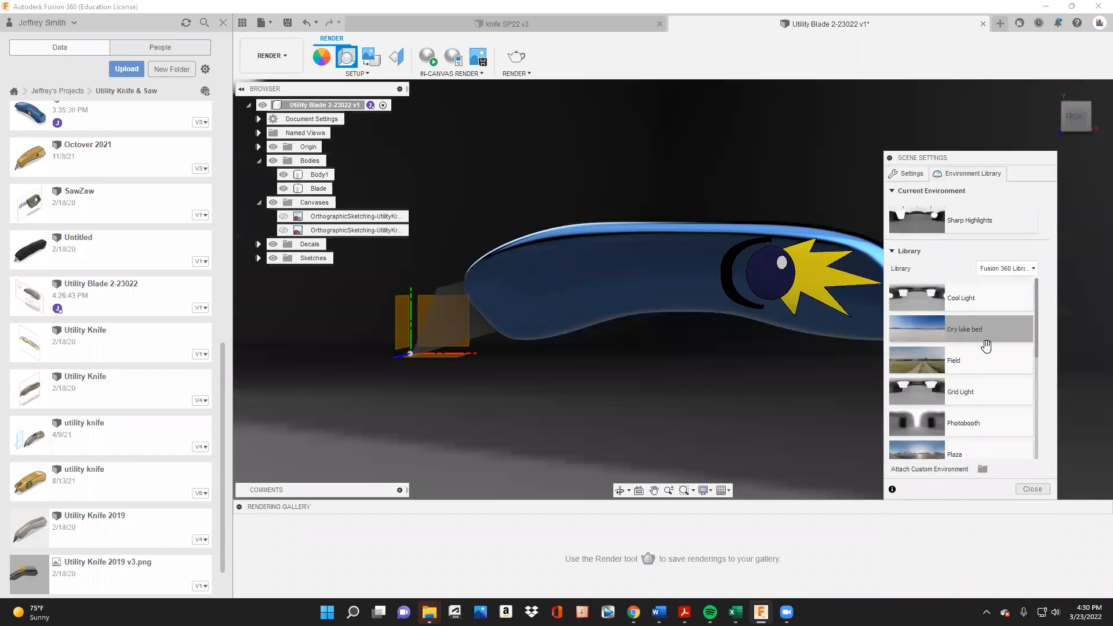
scroll(981, 391, down, 1)
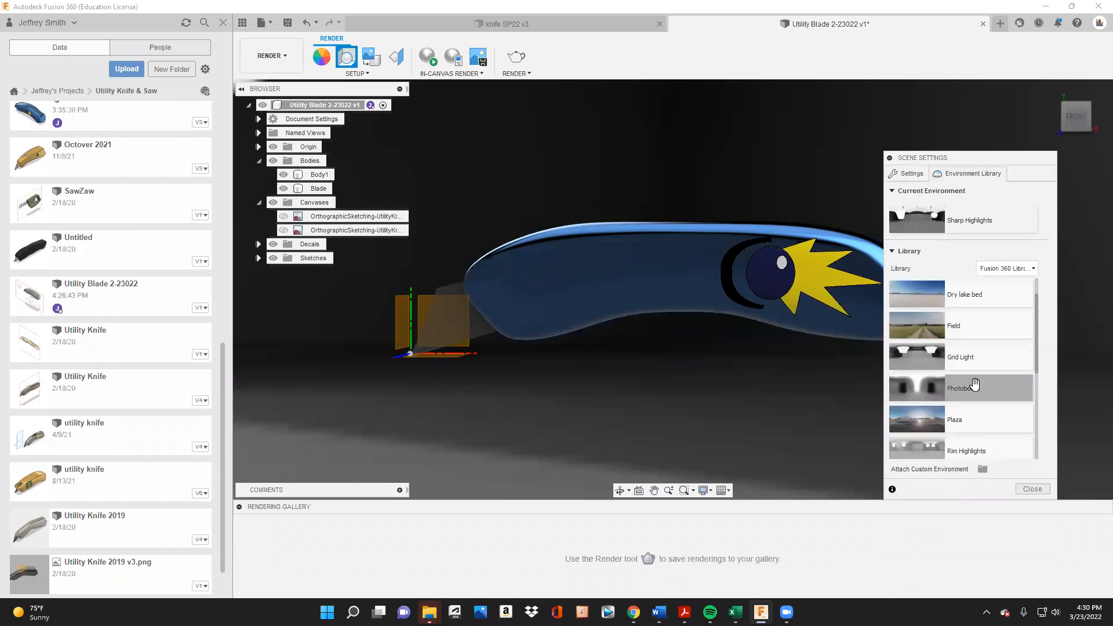
scroll(975, 348, down, 1)
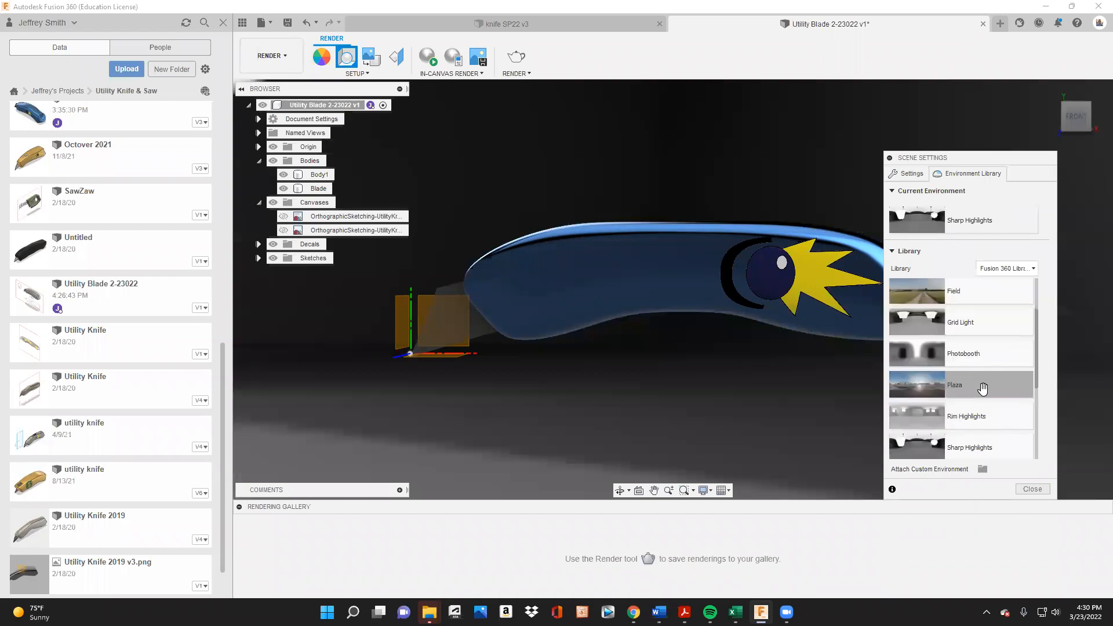
scroll(979, 440, down, 1)
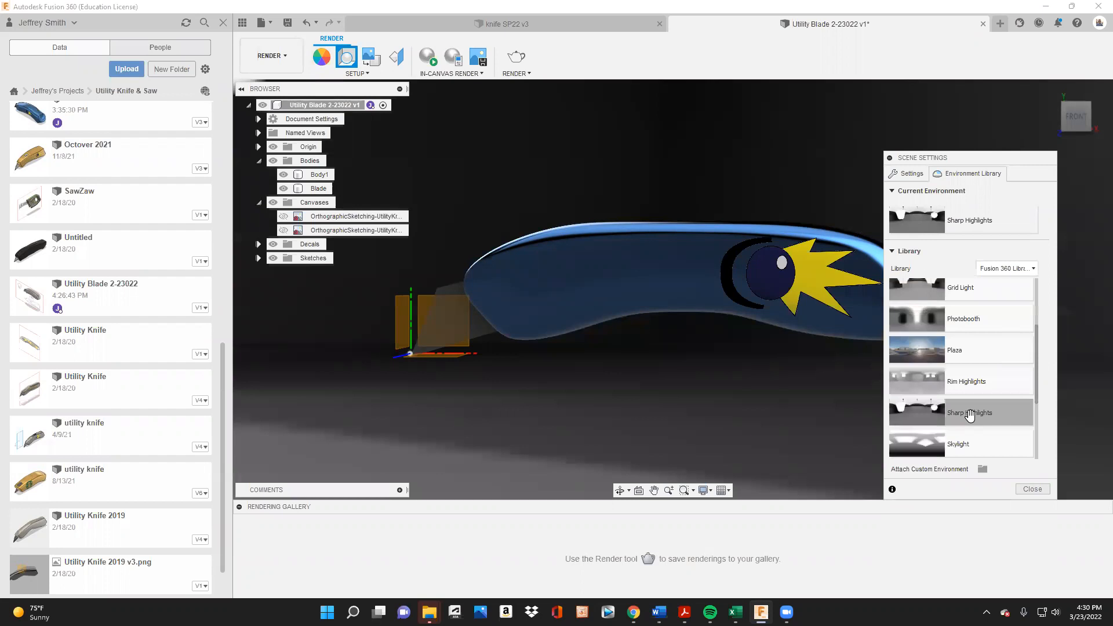
drag(969, 407, 679, 410)
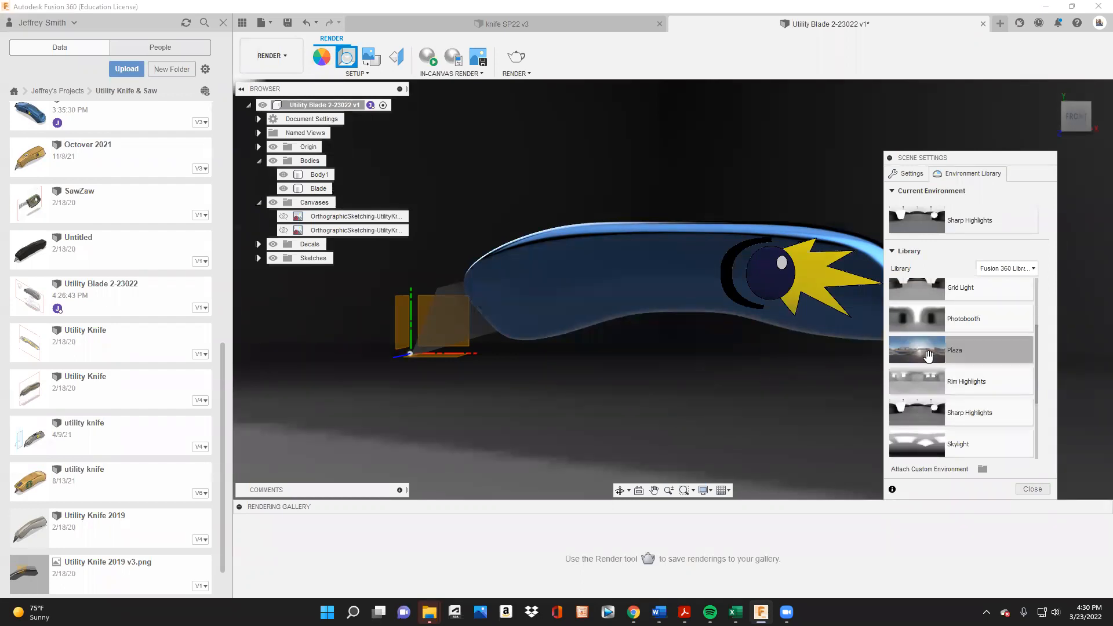
scroll(1000, 290, up, 2)
scroll(1000, 289, up, 1)
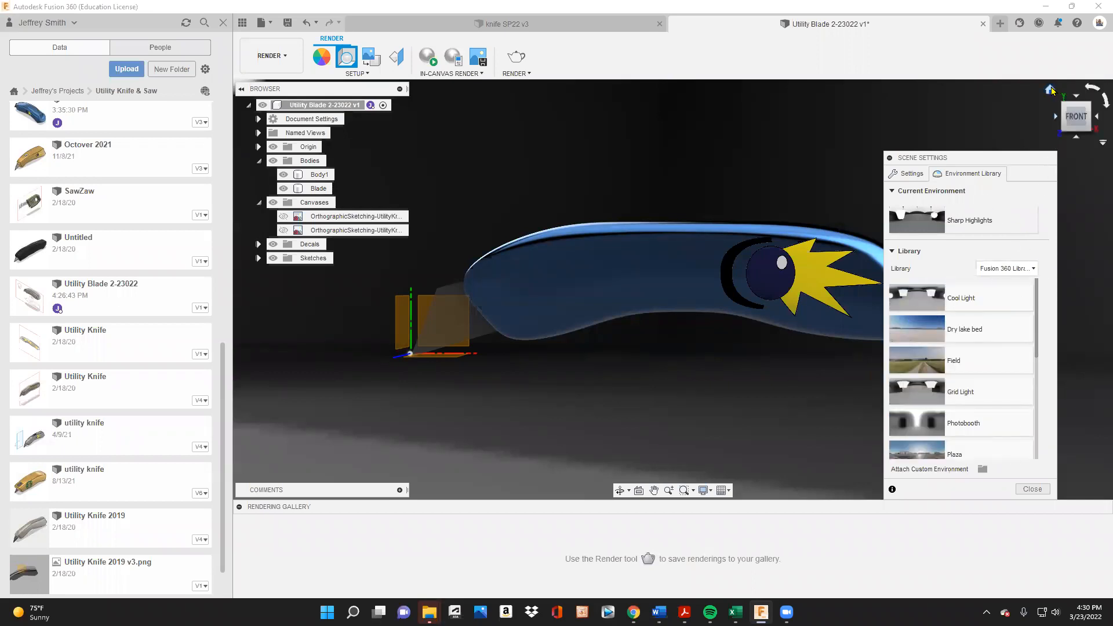
- View the knife at an angle from its blade end and enable ground reflections, keeping the ground plane on and flattened ground off
click(1050, 90)
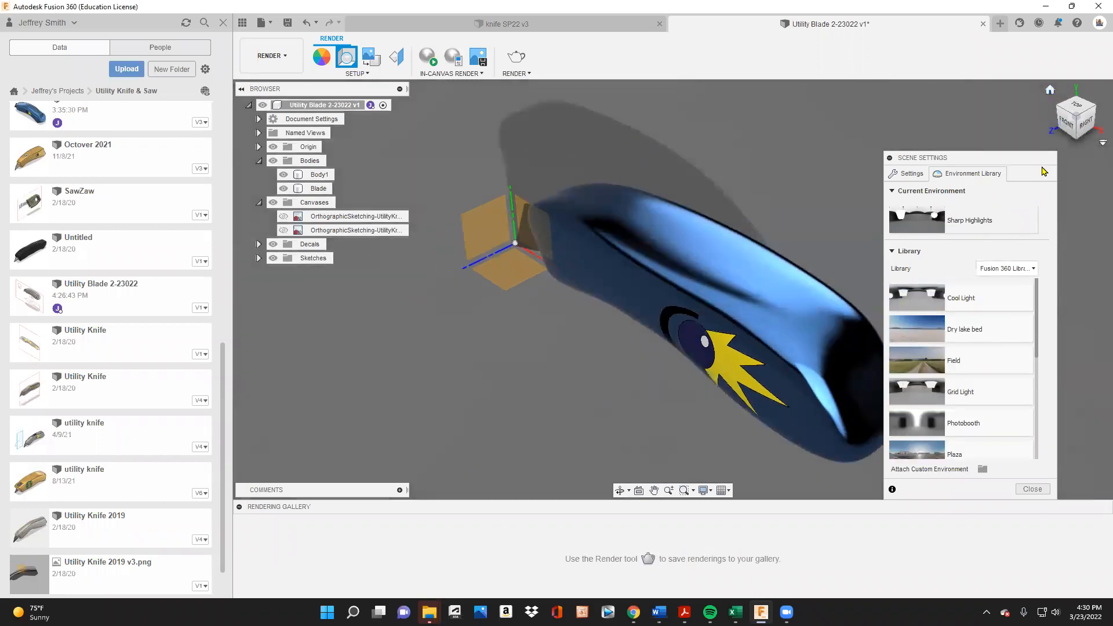
click(1062, 120)
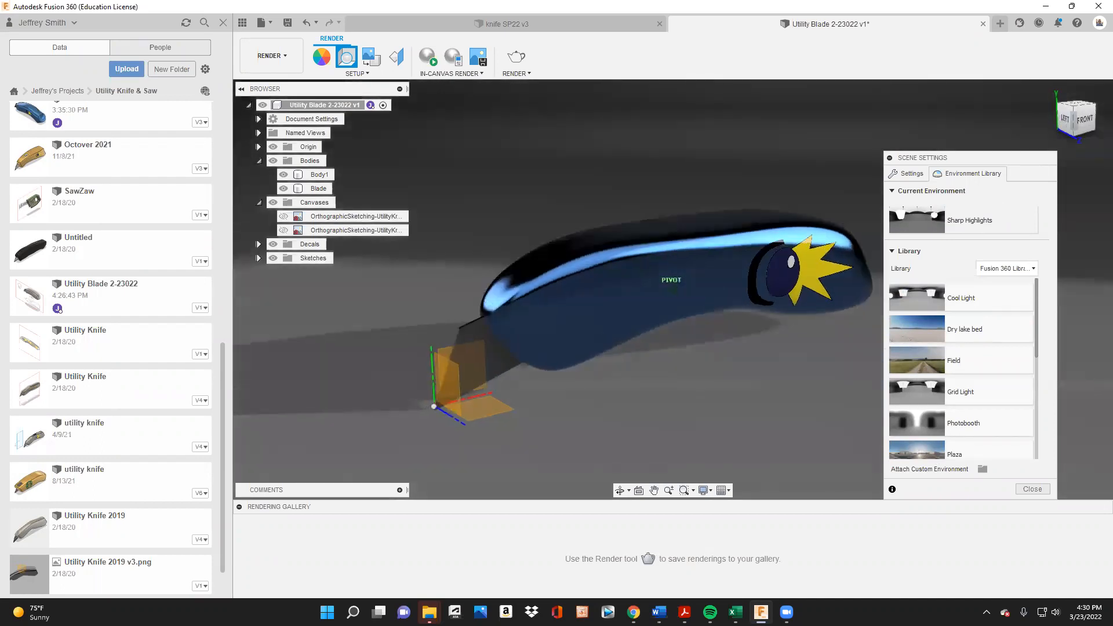
click(908, 174)
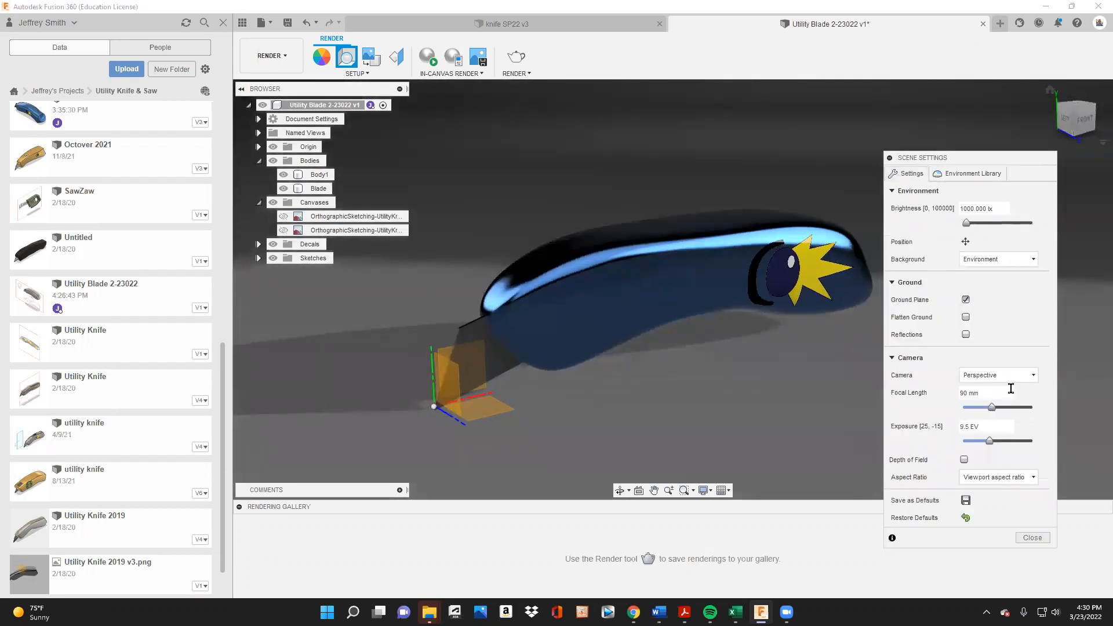
click(964, 299)
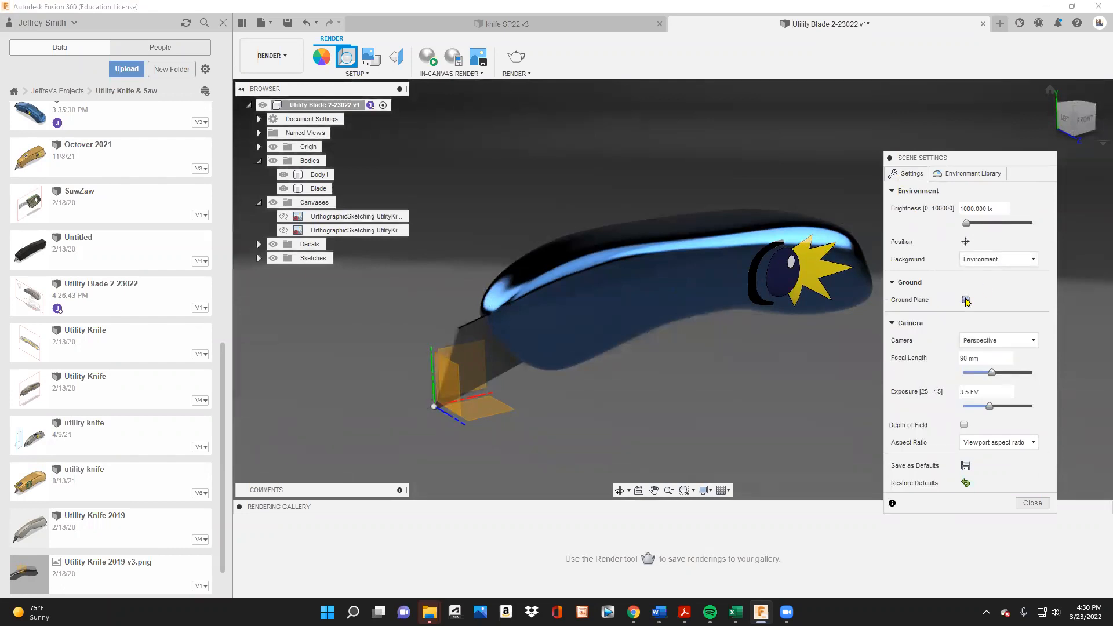
click(965, 300)
click(964, 334)
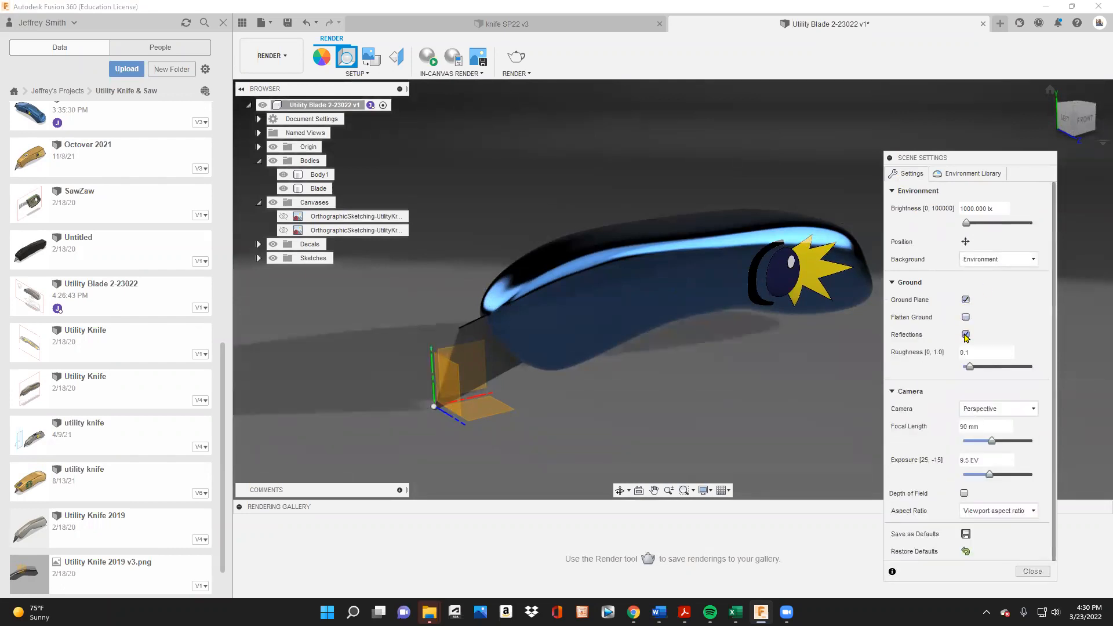
click(966, 317)
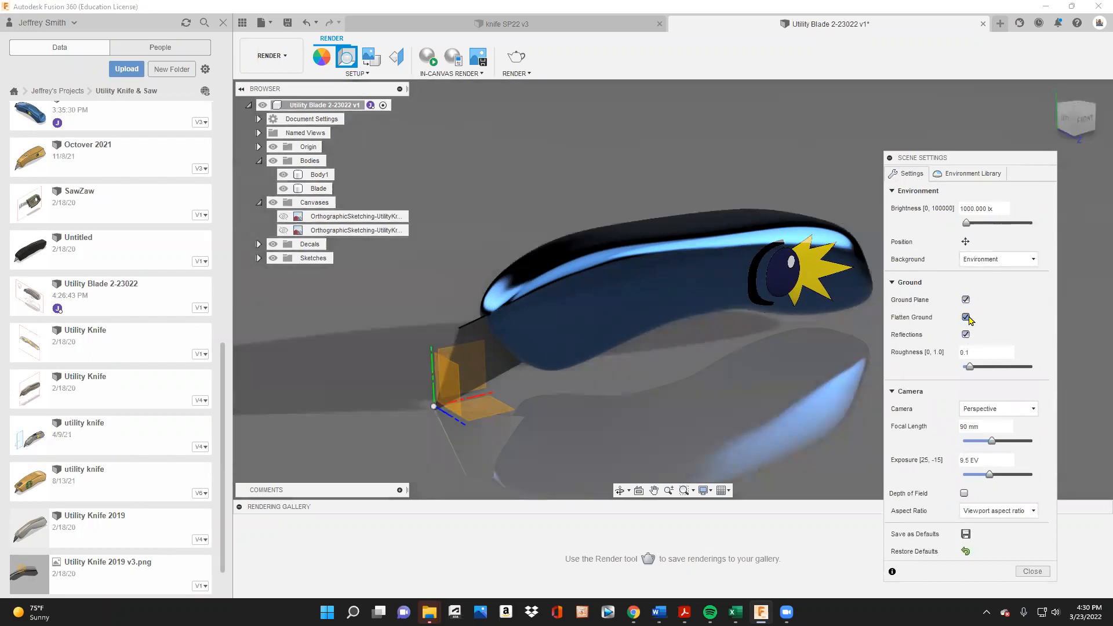
click(966, 317)
- Frame the whole knife and its ground reflection in the view for rendering and close the scene settings
scroll(845, 316, up, 2)
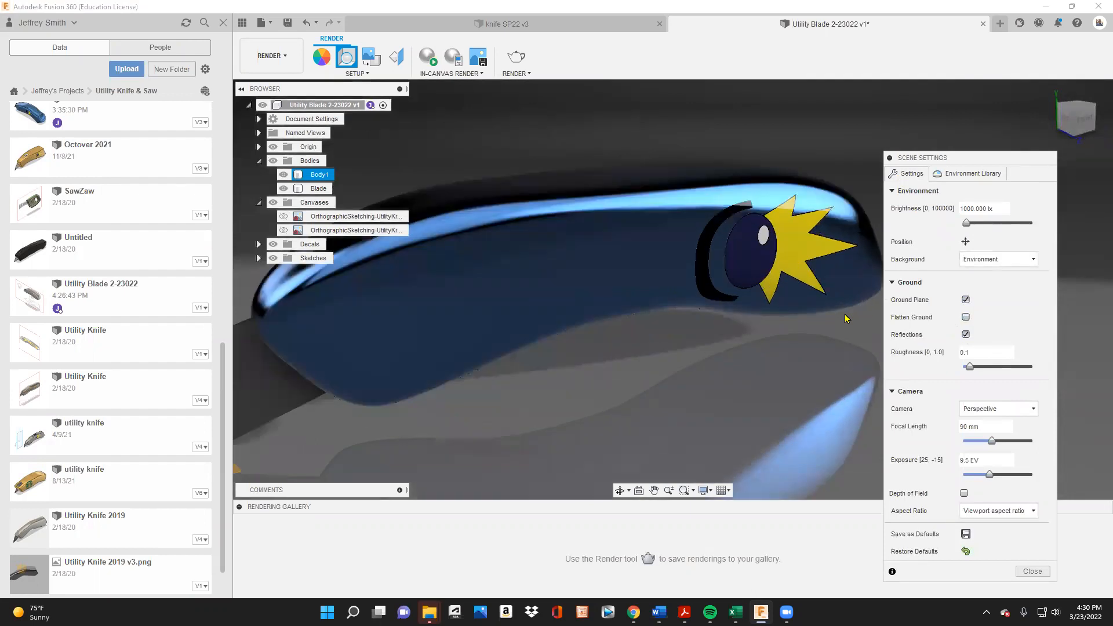
scroll(825, 315, down, 1)
scroll(761, 343, up, 1)
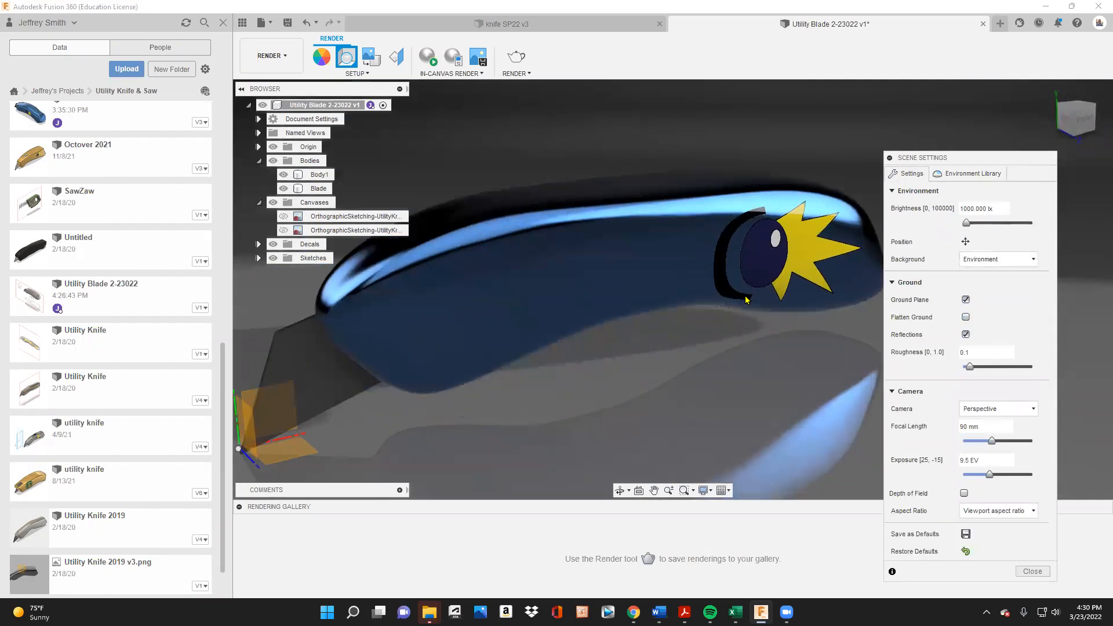
scroll(667, 330, down, 2)
scroll(535, 356, down, 1)
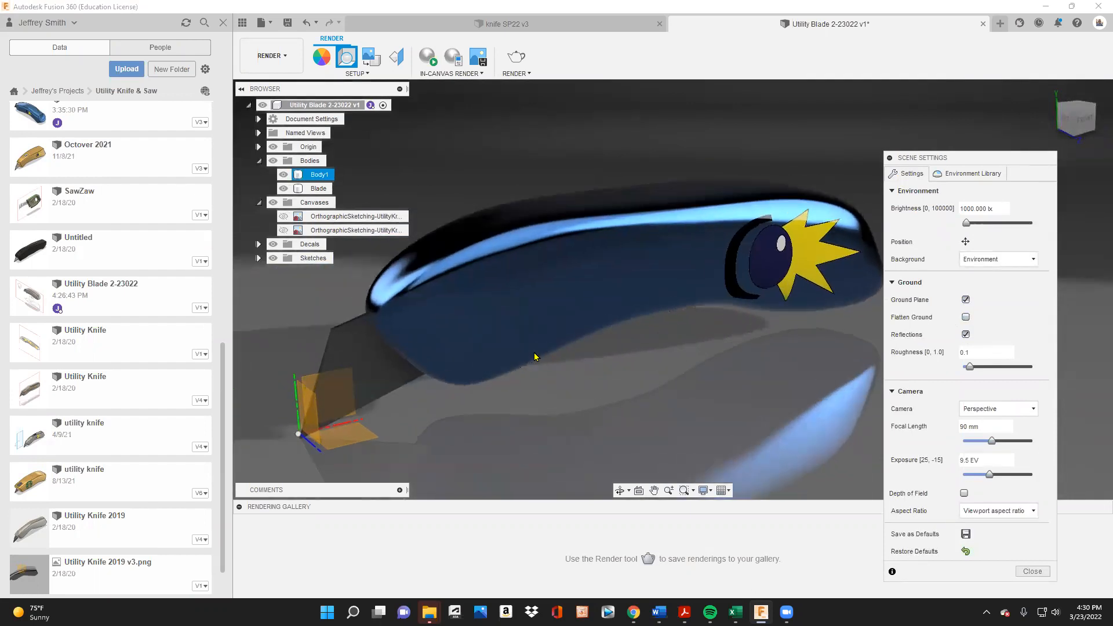
scroll(311, 352, up, 1)
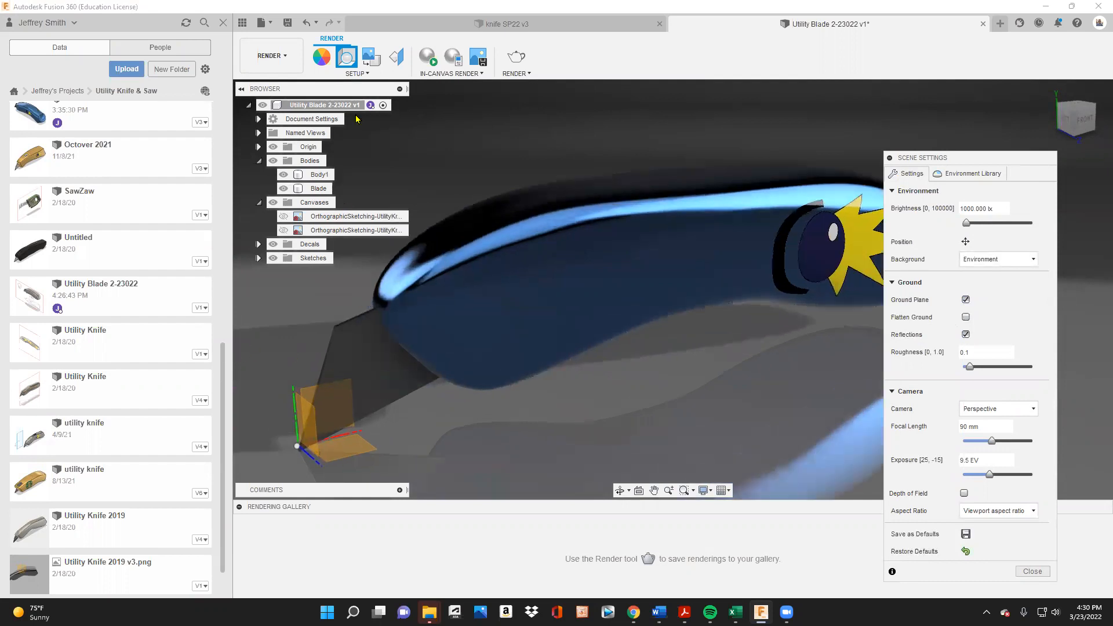
drag(1015, 158, 1019, 119)
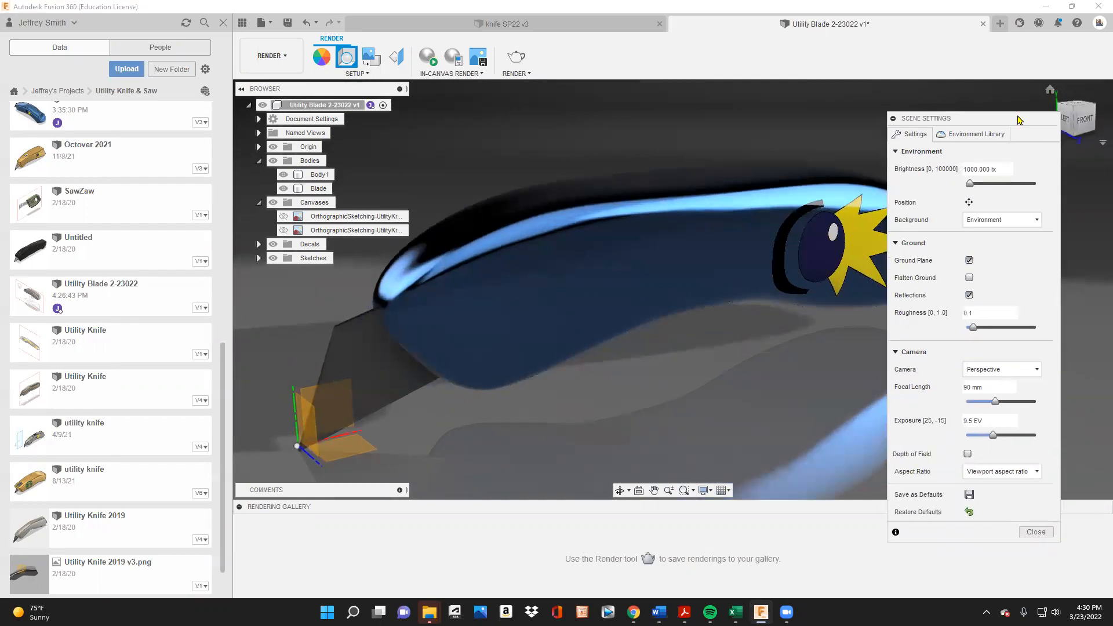
click(1035, 532)
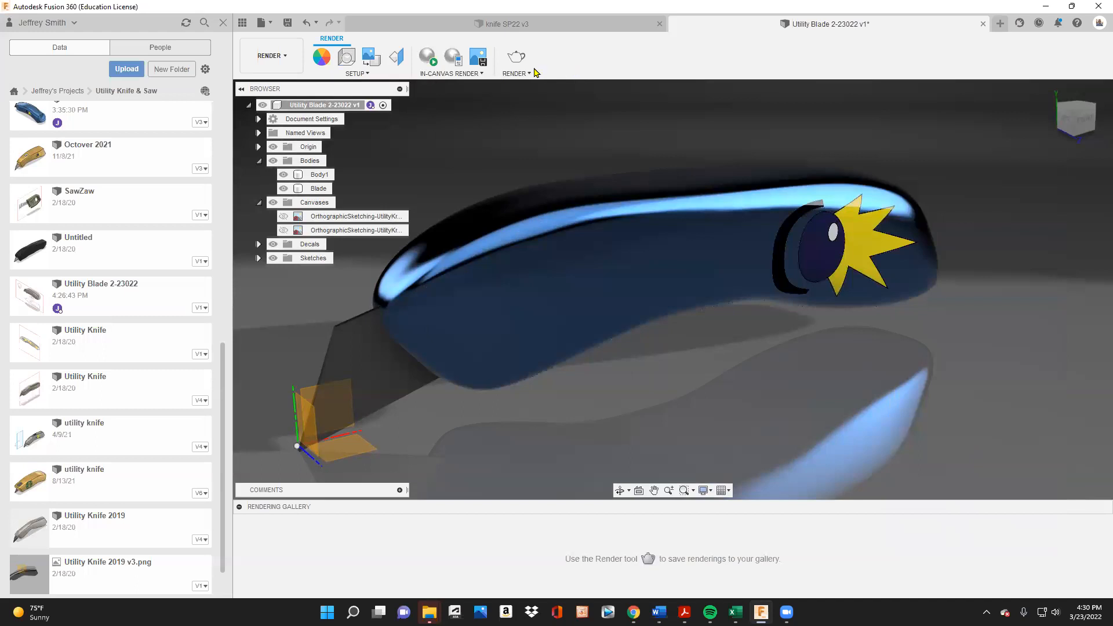
- Render the view with the Local Renderer at Standard(50) quality as a 1518 x 725 px PNG and open the finished rendering
click(516, 56)
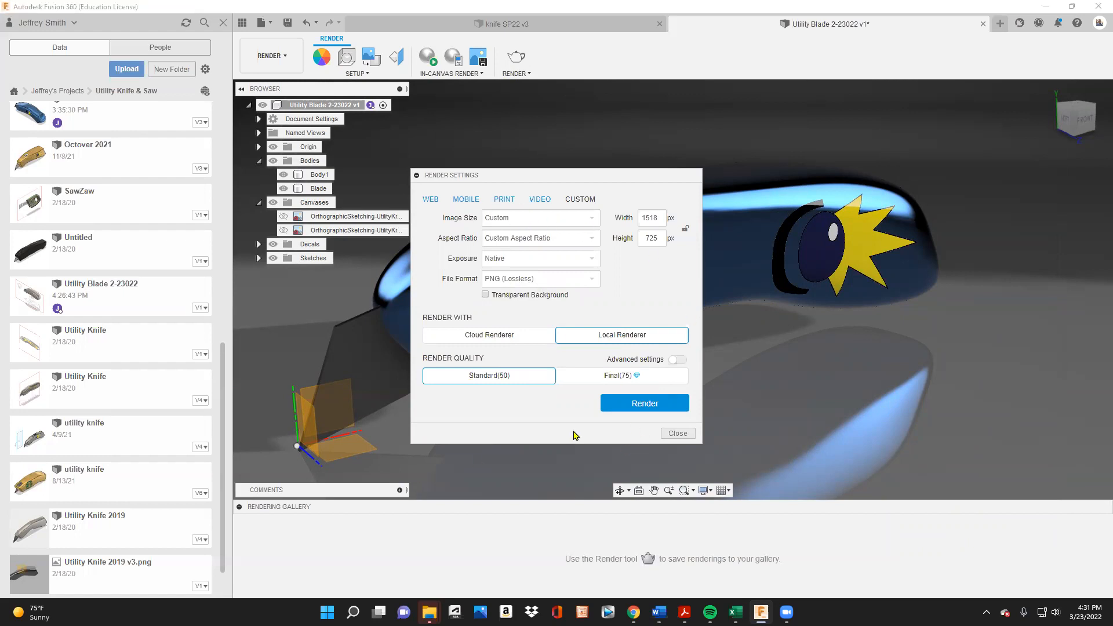
click(641, 409)
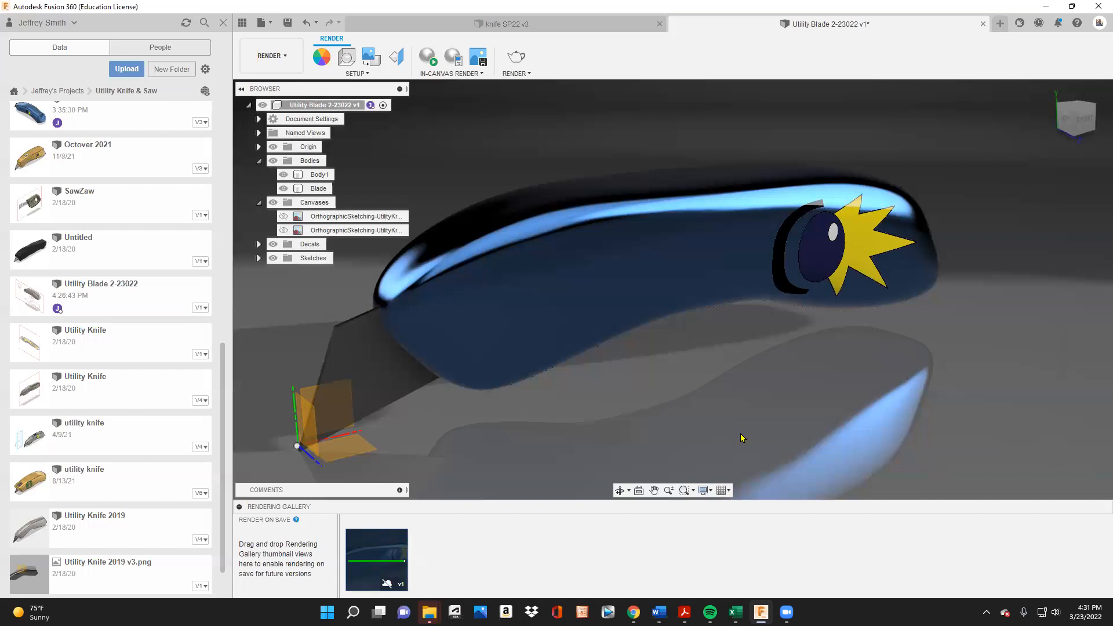
click(398, 404)
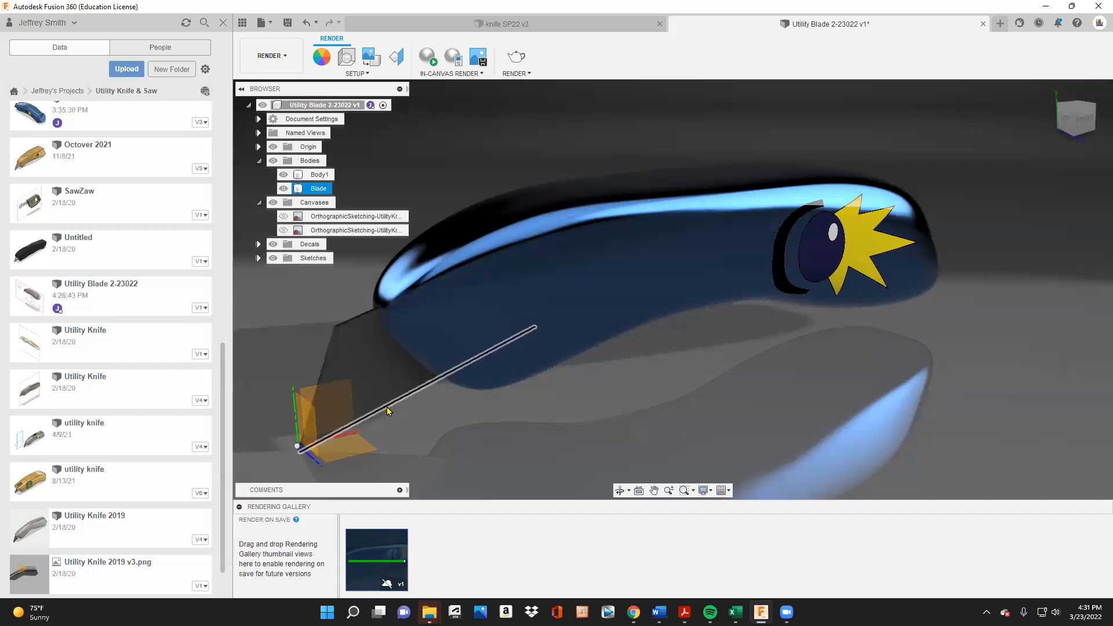
click(432, 407)
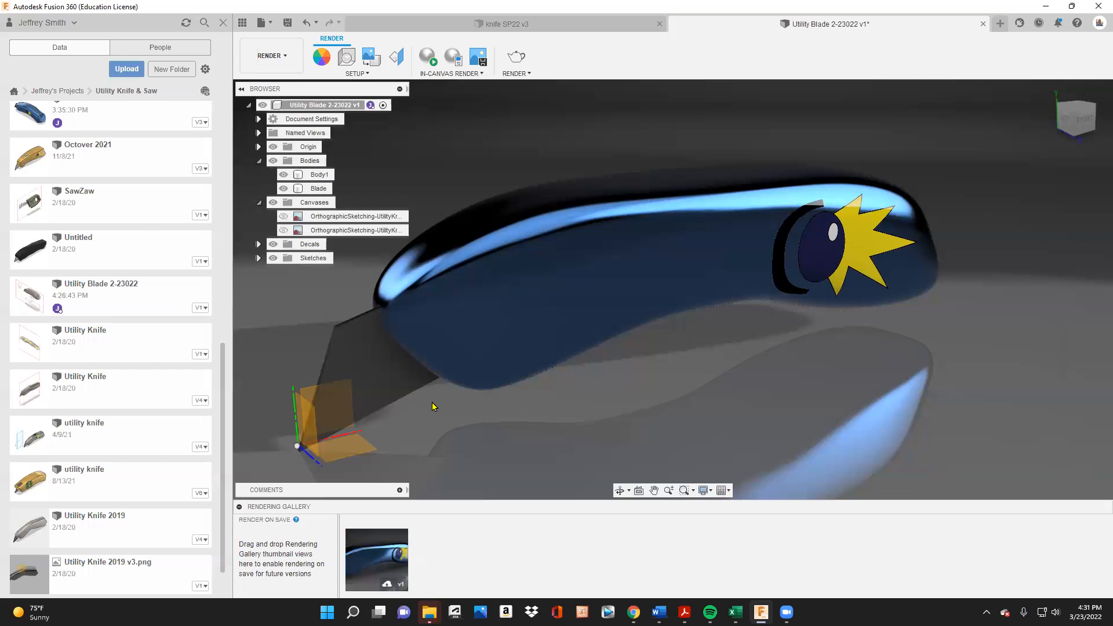
mouse_move(363, 563)
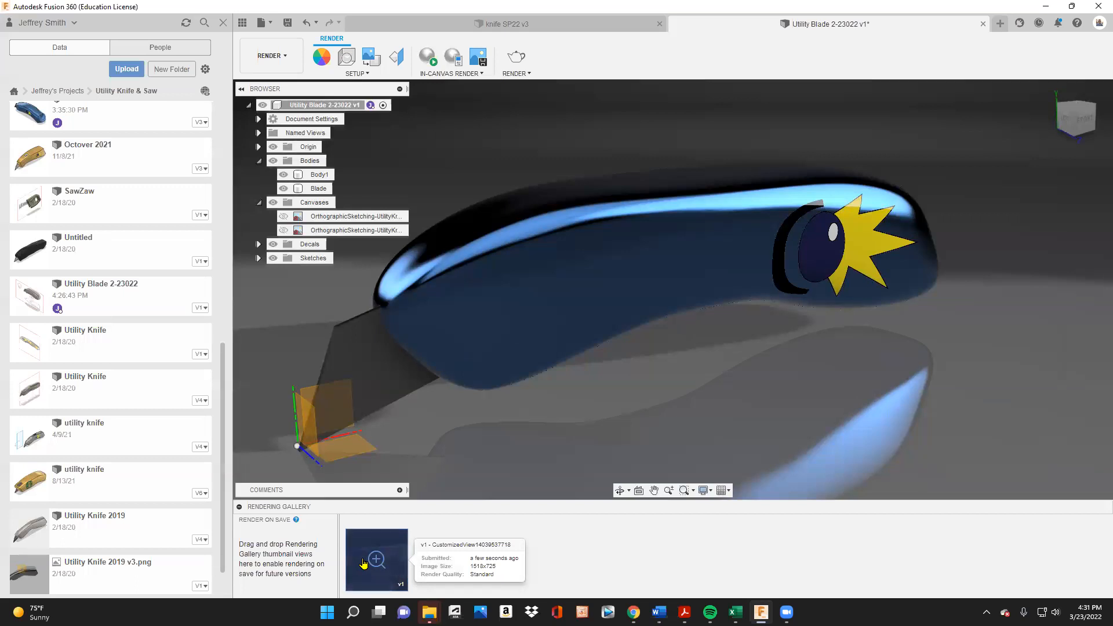
click(364, 562)
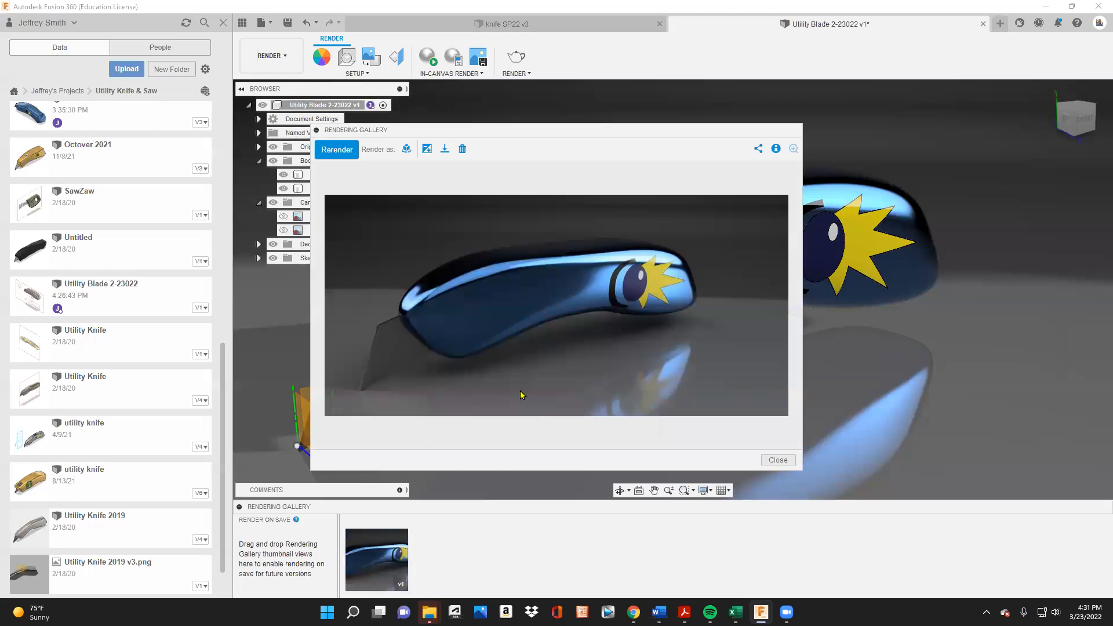
- Start downloading the rendering as a PNG, try the Class Projects\Logos path as its destination, and clear the file name
click(444, 152)
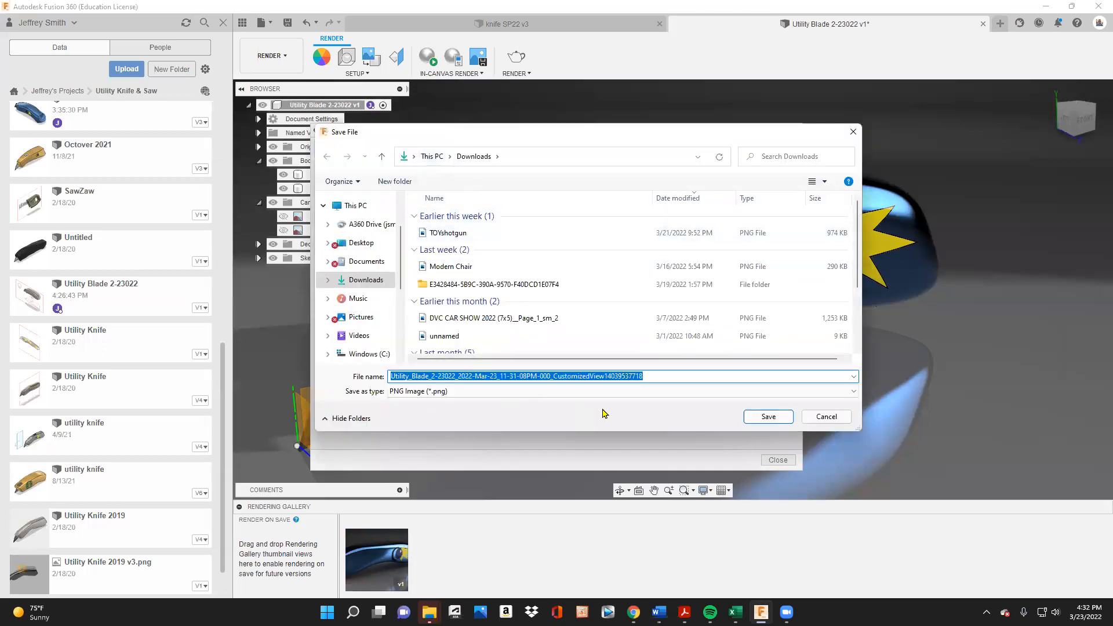
text(E:\EDUCATION\DVC\CLASSES\iDSGN-120 Industrial Design I\Class Projects\Logos)
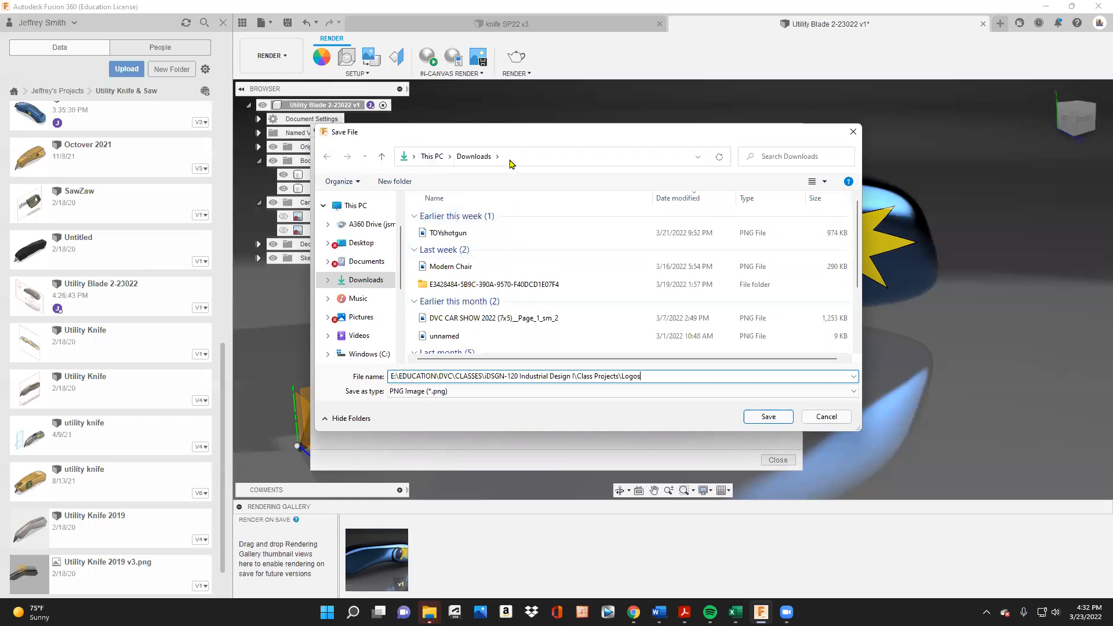
click(771, 415)
drag(654, 377, 389, 377)
key(BackSpace)
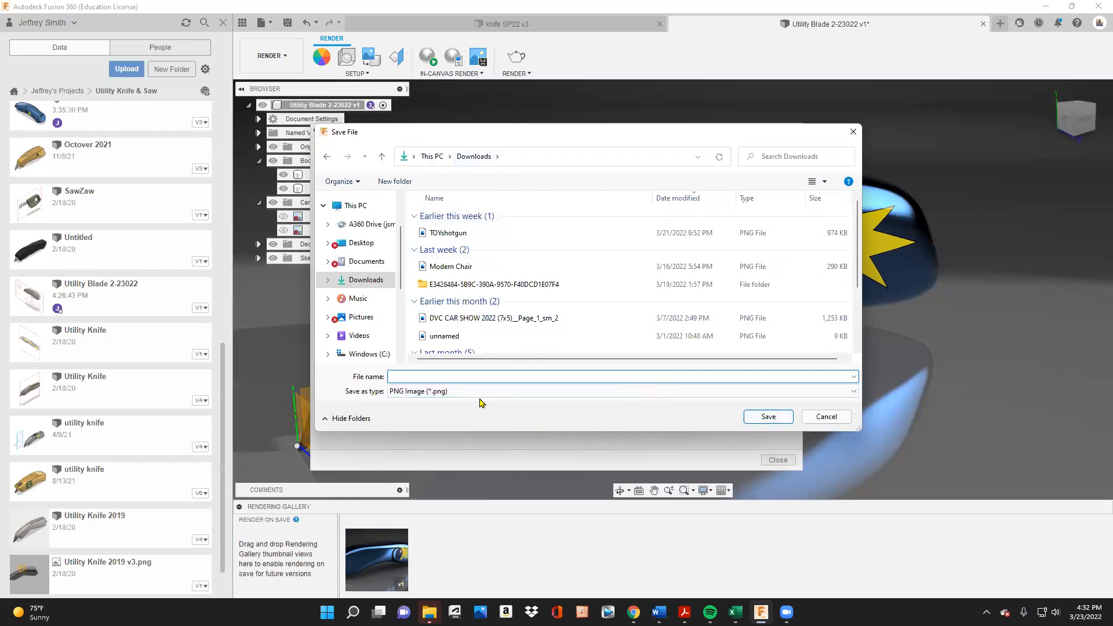
- Name the rendering Utility Blade and save it as a PNG image in the Downloads folder
text(U)
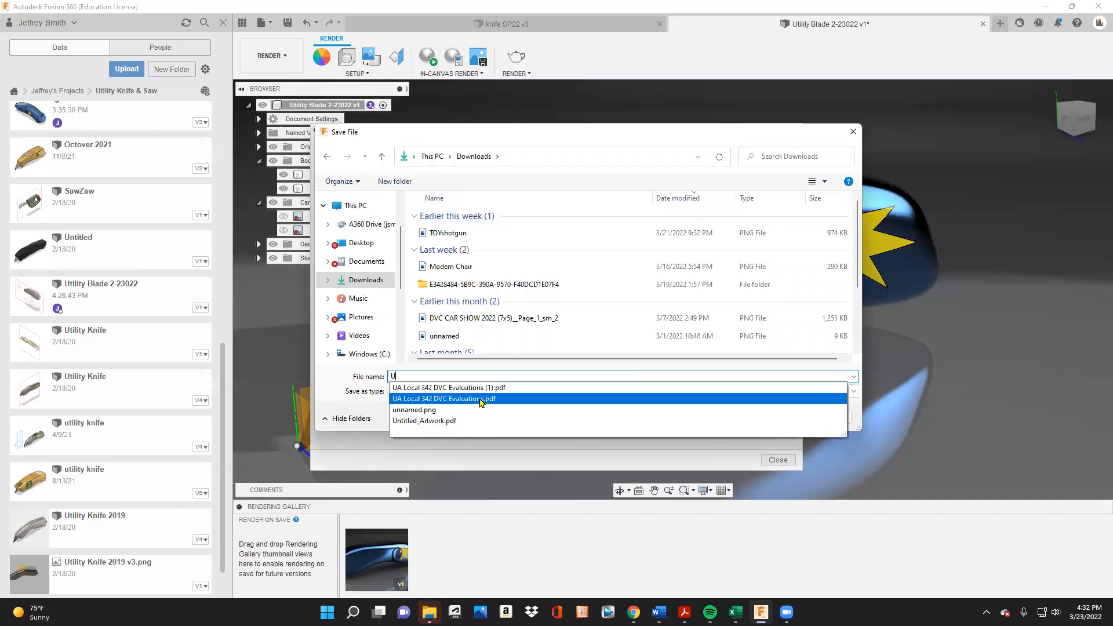
text(tility )
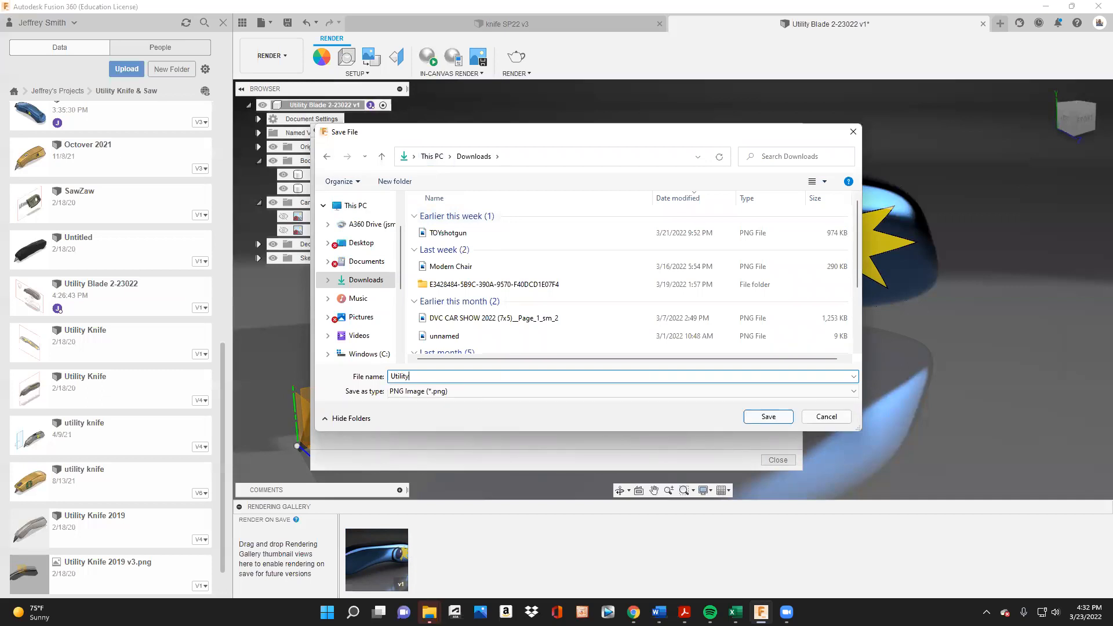
text(b)
key(BackSpace)
text(Blasde)
key(BackSpace)
key(BackSpace)
key(BackSpace)
text(de)
click(765, 418)
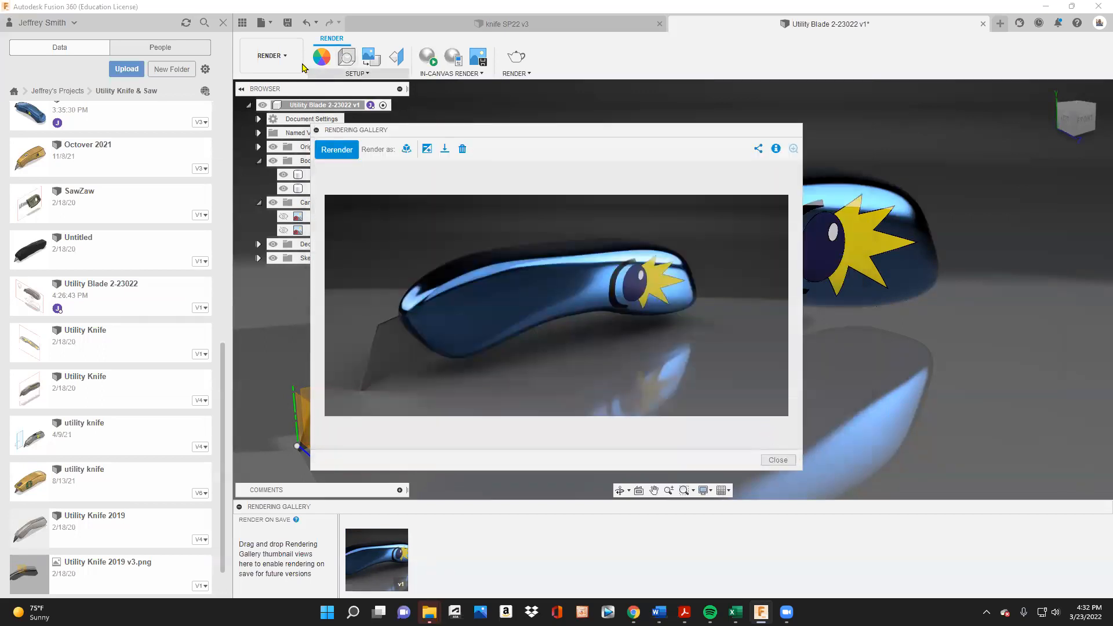
- Close the rendering preview and return to the Design workspace
click(777, 460)
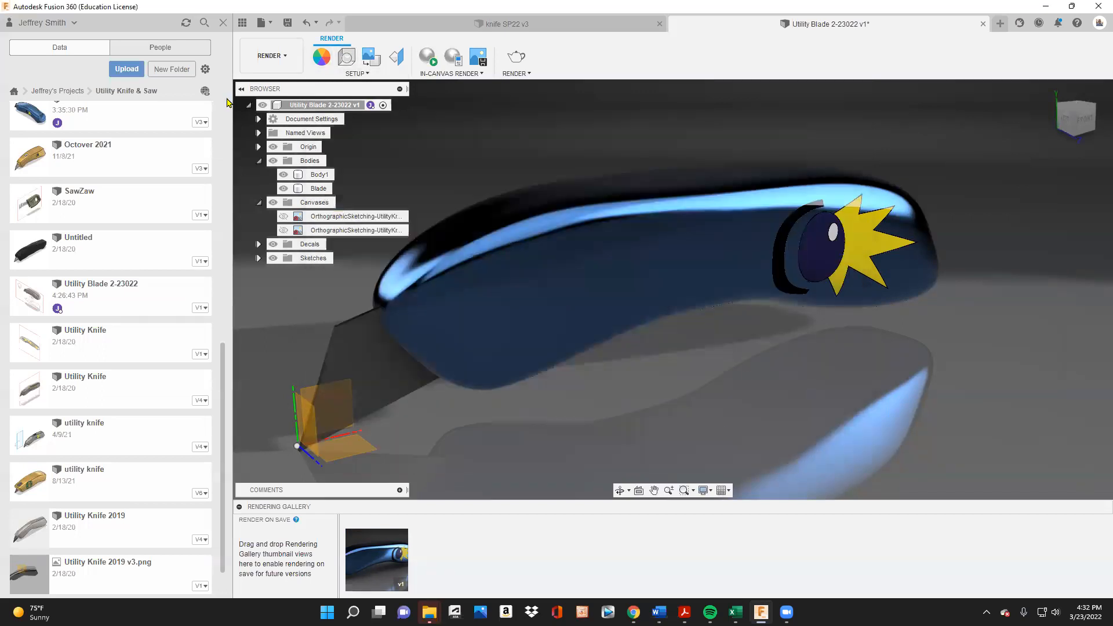
click(270, 56)
click(259, 84)
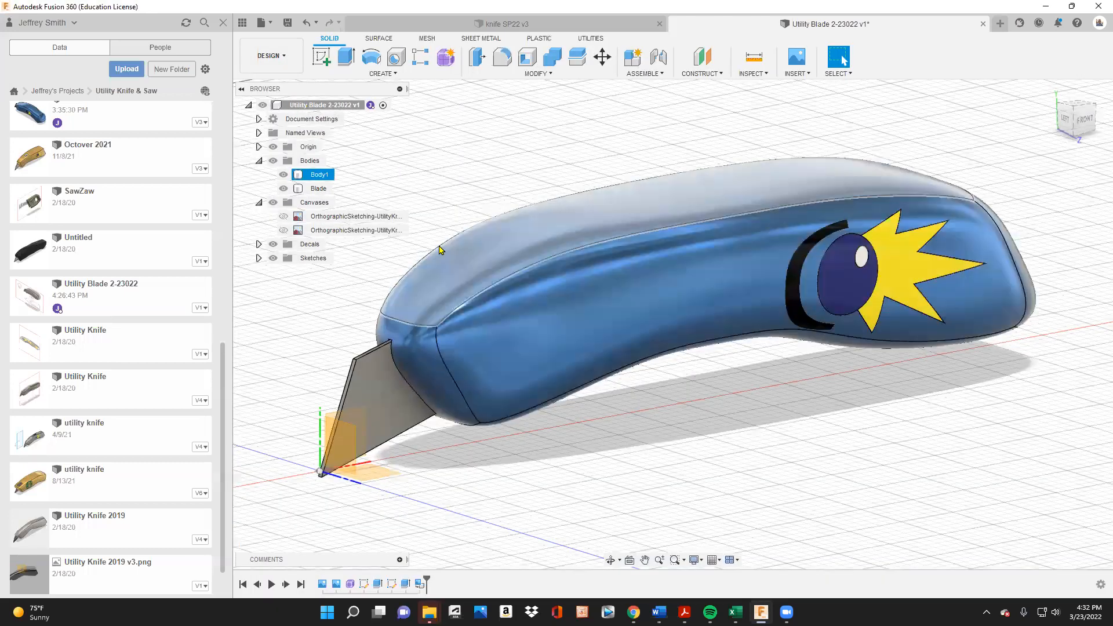